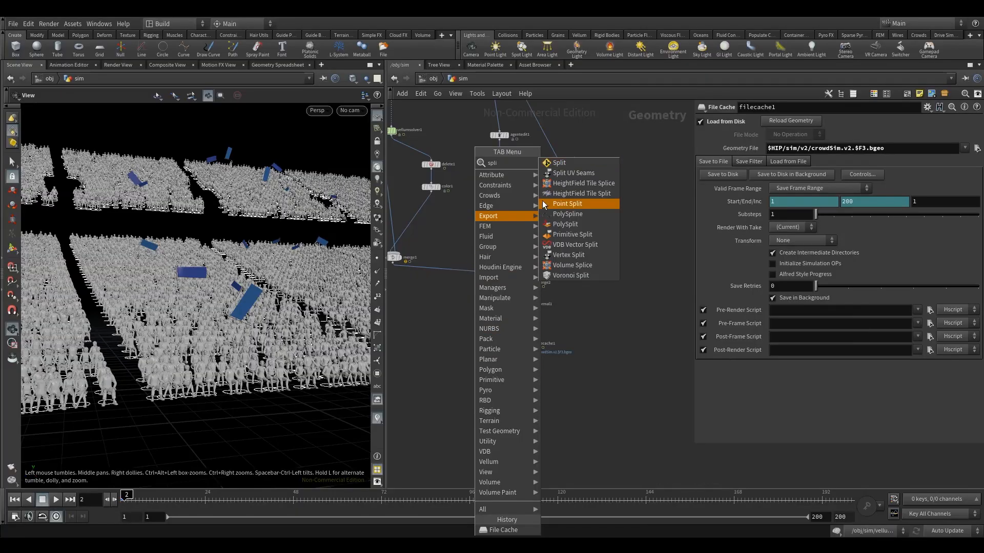
Step: Add a Split node below filecache1 with its display flag on and set its group to flag pole
left_click(558, 163)
left_click(526, 387)
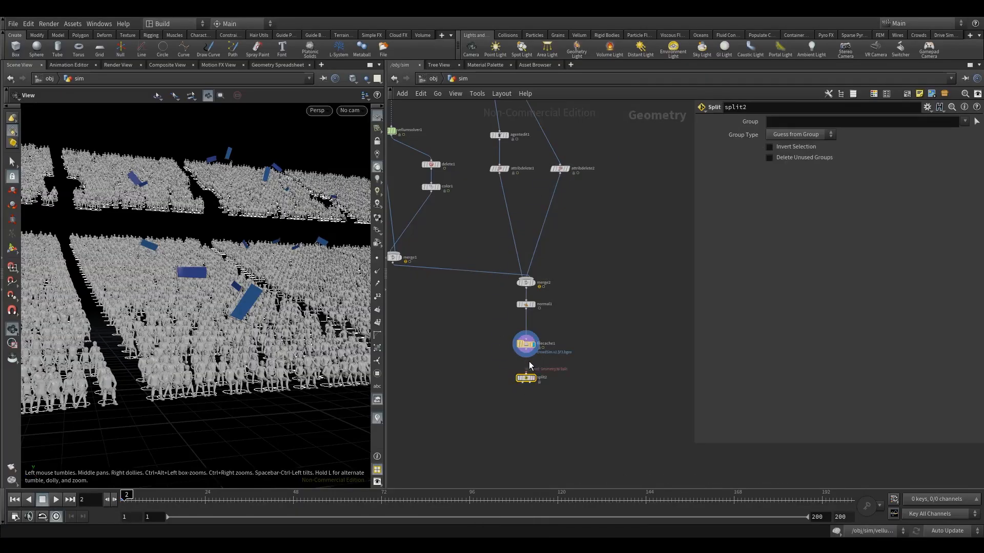
scroll(529, 361, "up", 4)
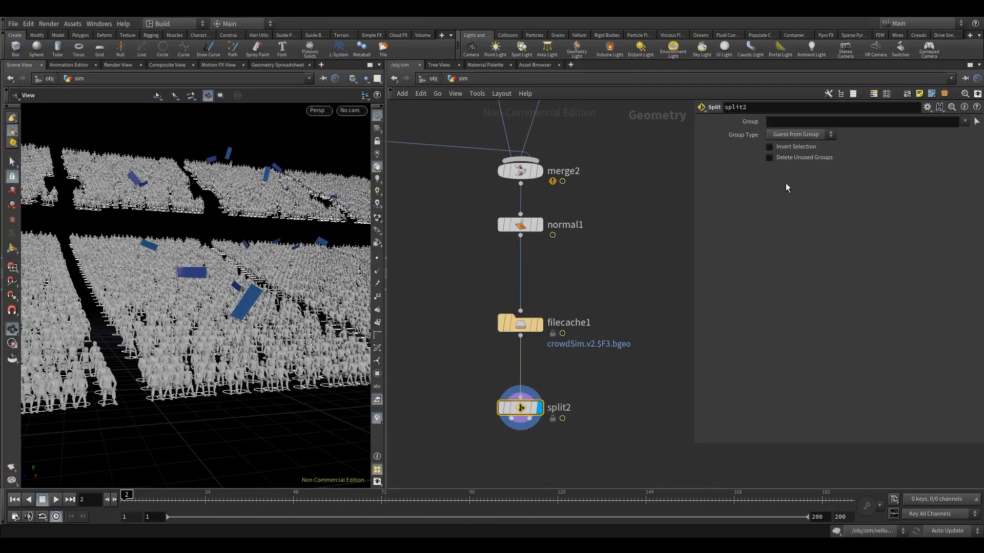
left_click(963, 123)
left_click(940, 132)
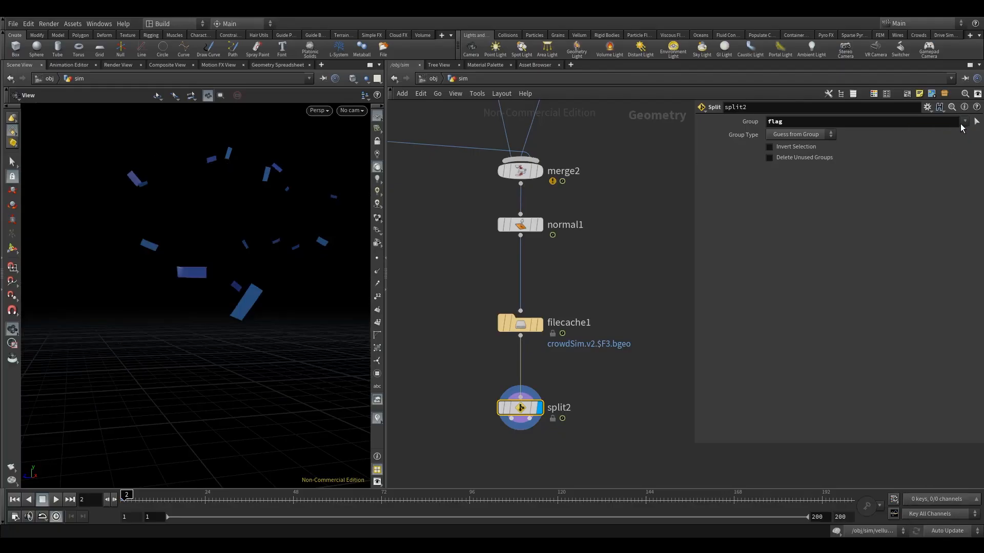
left_click(963, 123)
left_click(946, 133)
Step: Add a Null node, wire it to the first output of split2 and display it
middle_click_drag(475, 414, 498, 367)
key("Tab")
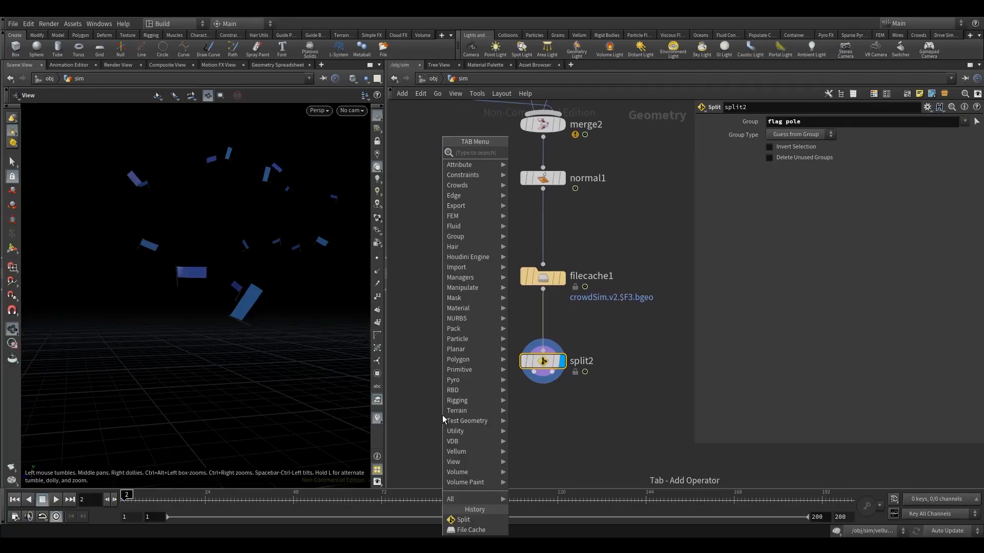
type("nu")
left_click(532, 151)
left_click(463, 434)
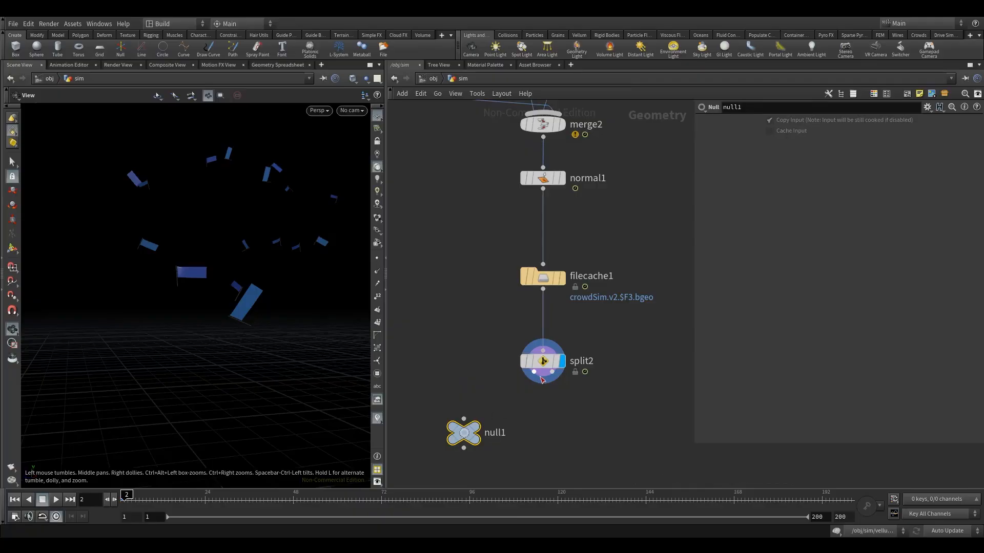
left_click_drag(463, 434, 439, 445)
middle_click_drag(449, 379, 468, 323)
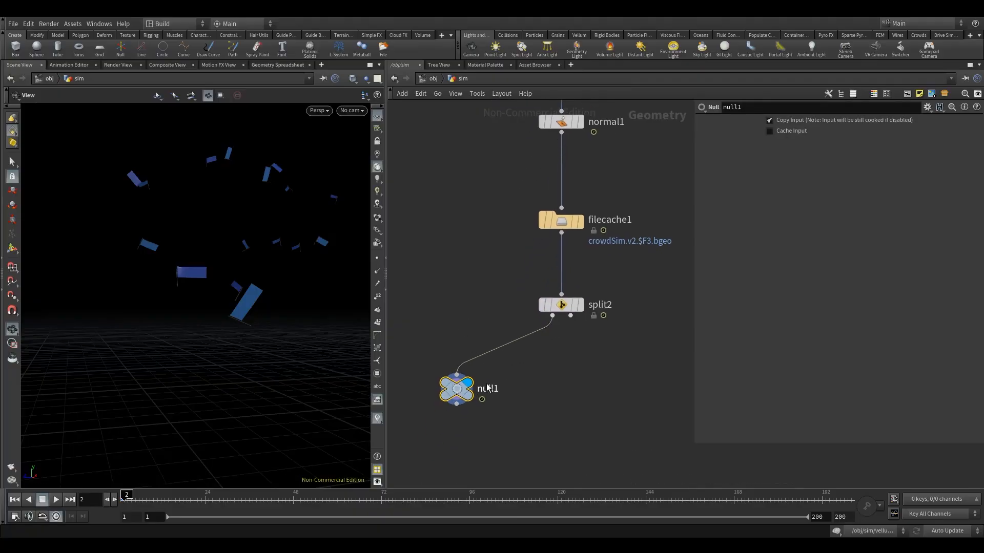
Step: Rename the Null on the first output of split2 as OUT_flag_render
double_click(482, 390)
type("fla")
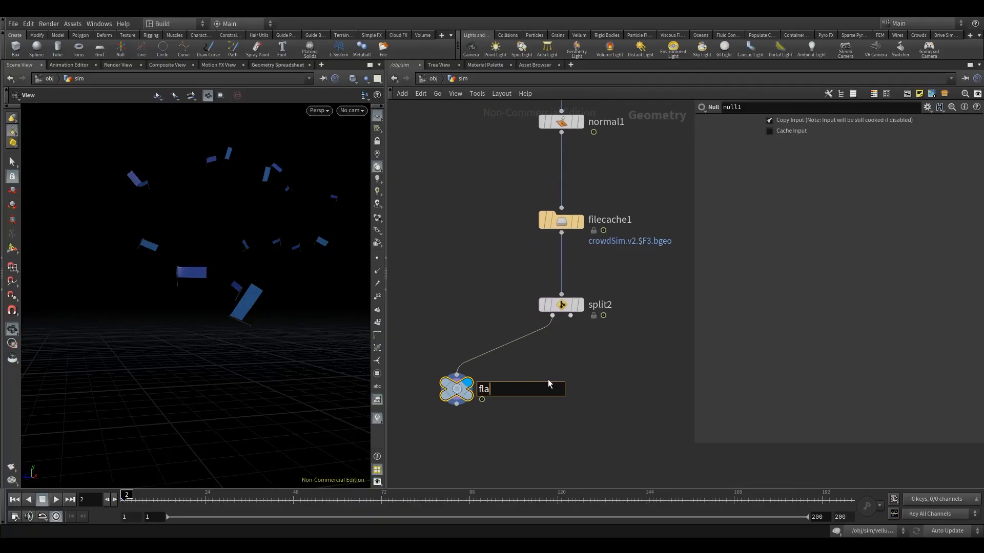
type("g")
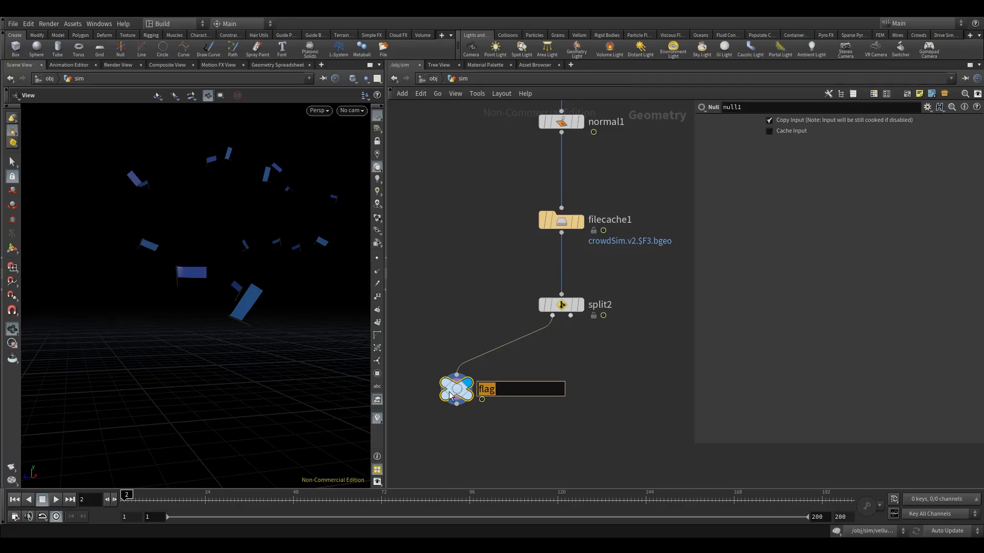
type("_render")
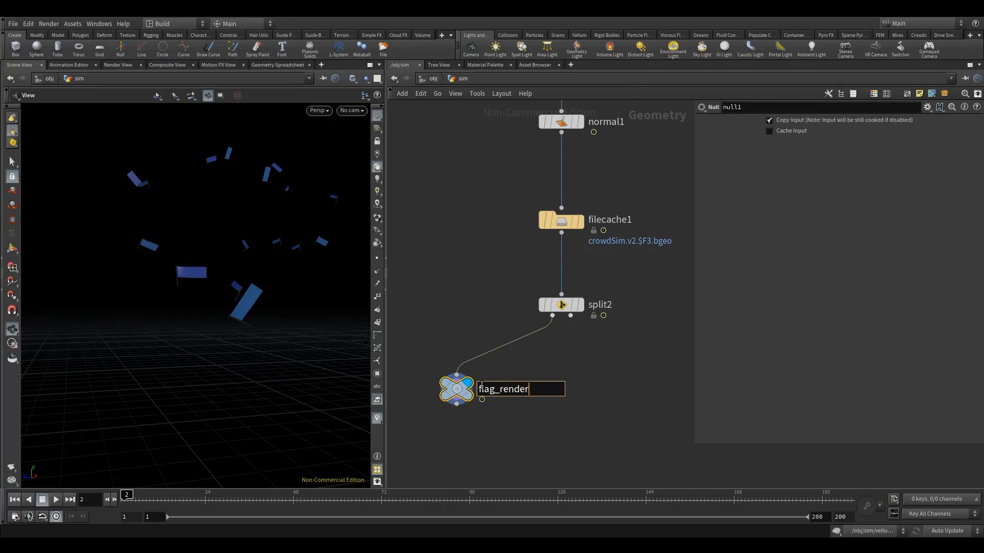
key("Return")
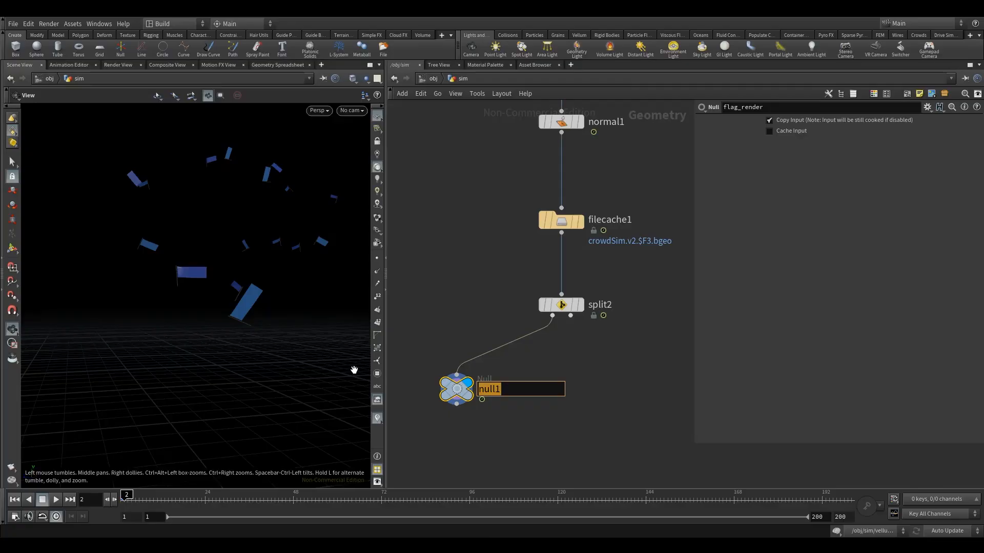
type("o")
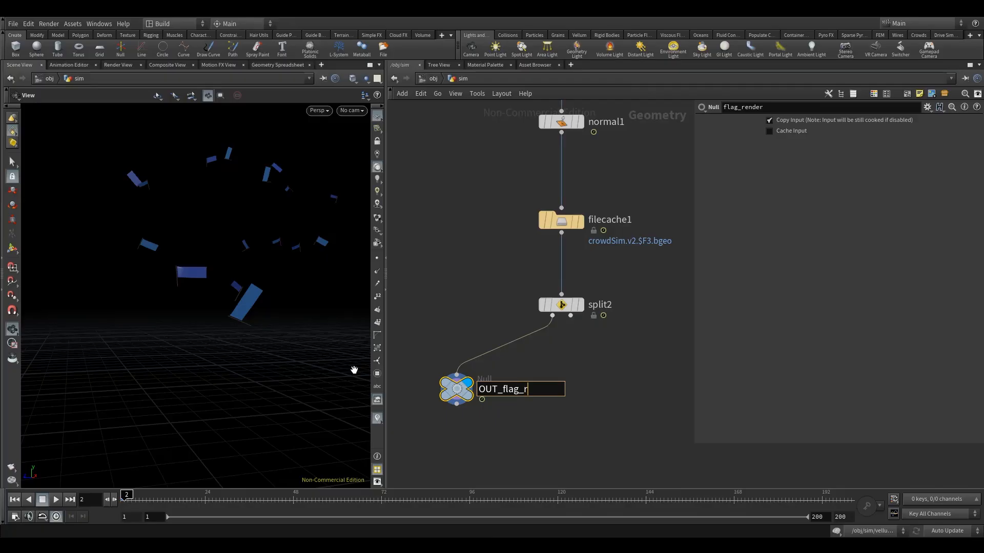
type("UT_flag_render")
key("Return")
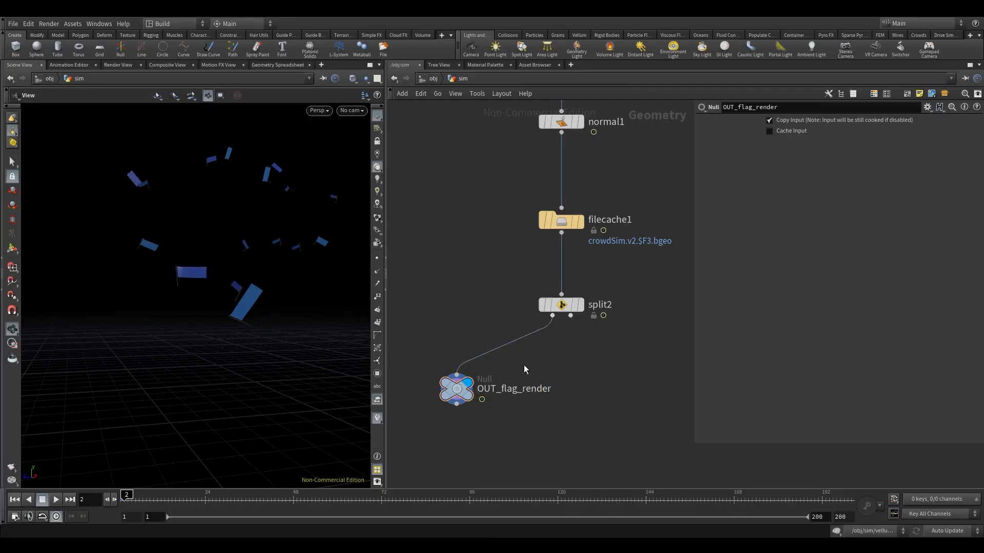
Step: Add another Null node and wire it to the second output of split2
key("Tab")
type("nul")
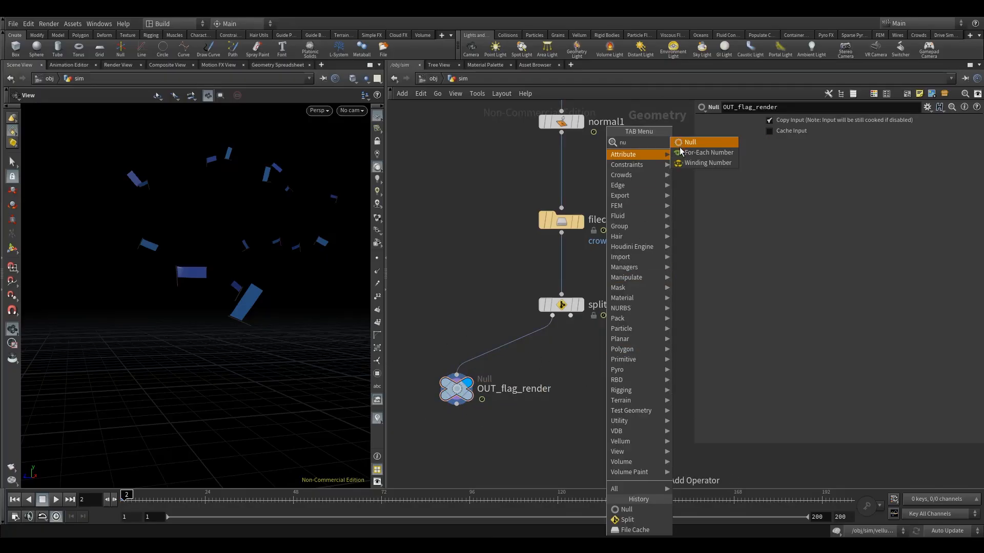
key("Return")
left_click(617, 376)
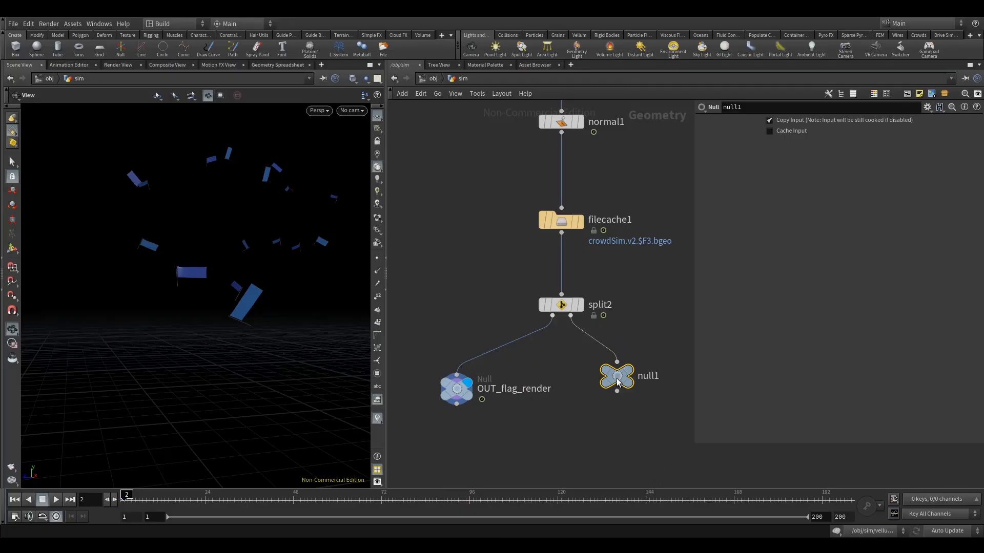
left_click_drag(619, 378, 614, 392)
Step: Rename the Null on the second output of split2 as OUT_CROWD
middle_click_drag(624, 350, 540, 335)
left_click(563, 375)
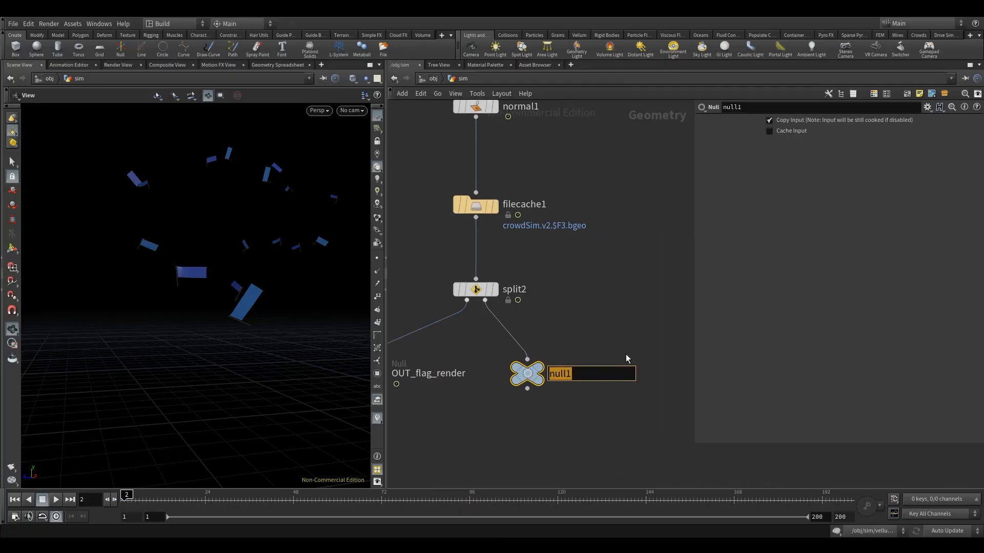
type("OUT_CROWD")
key("Return")
scroll(572, 330, "down", 5)
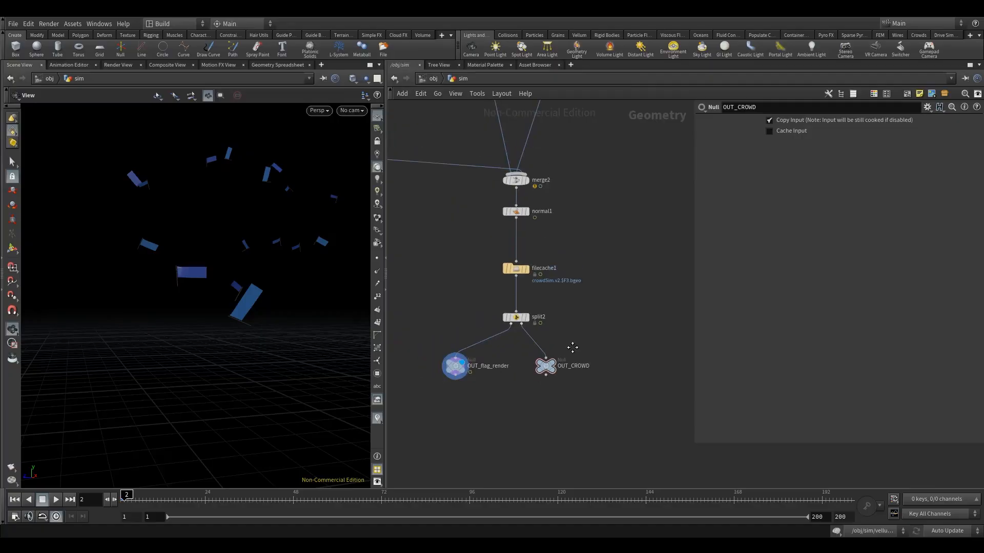
Step: Return to the object level, step back to frame 1 and add a Geometry object below sim
left_click(432, 79)
left_click(434, 290)
middle_click_drag(441, 326, 423, 270)
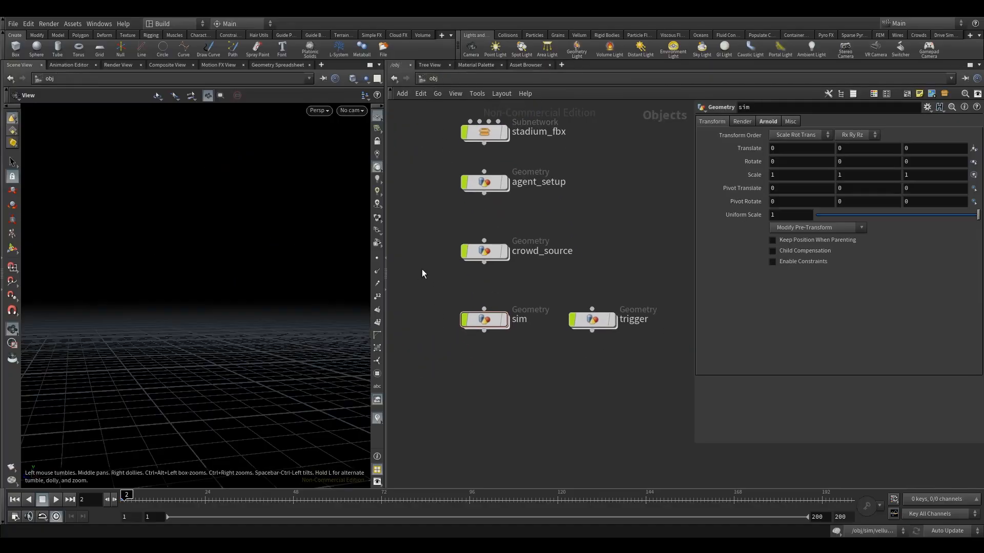
left_click(29, 500)
key("Tab")
mouse_move(450, 341)
left_click(531, 307)
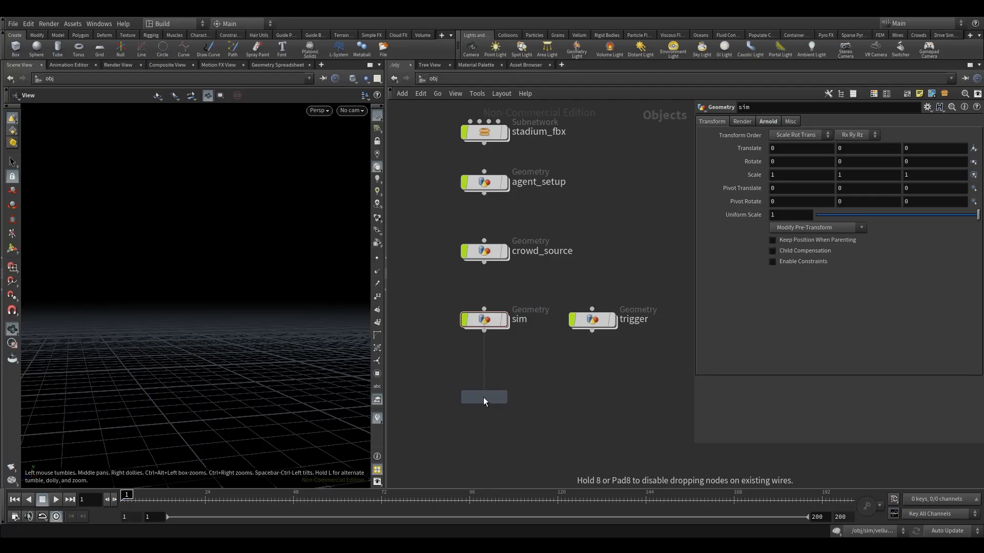
left_click(484, 398)
Step: Rename the new Geometry object as crowd_render
type("CROWD_RENDER")
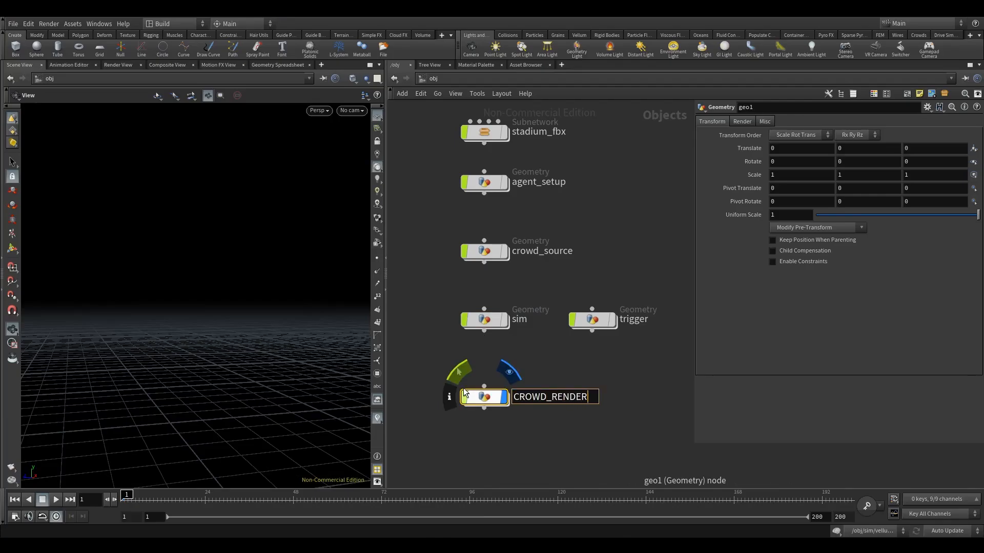
left_click_drag(590, 397, 374, 411)
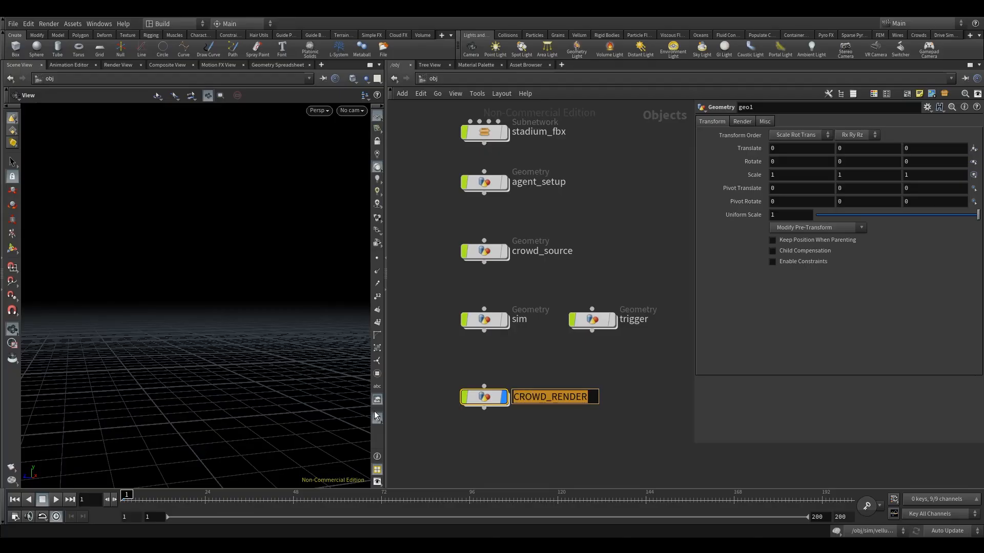
type("ren")
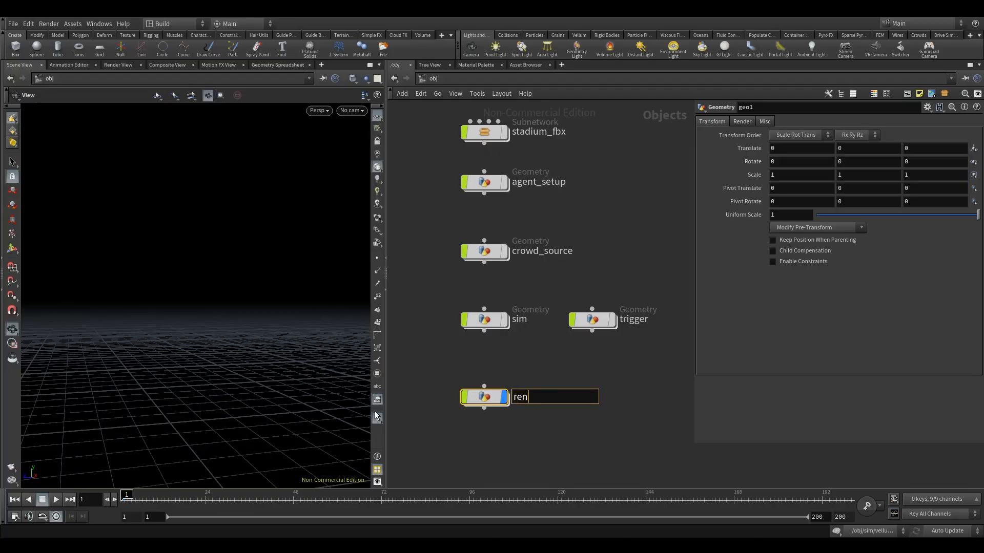
key("BackSpace")
key("BackSpace")
key("BackSpace")
type("crowd_render")
key("Return")
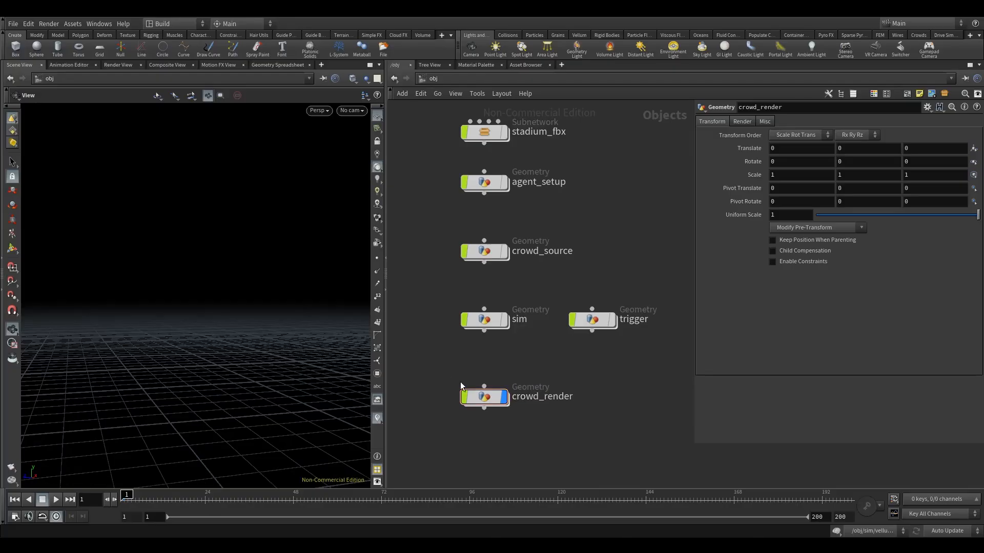
Step: Enter the crowd_render object and add an Object Merge node inside it
key("i")
key("Tab")
type("om")
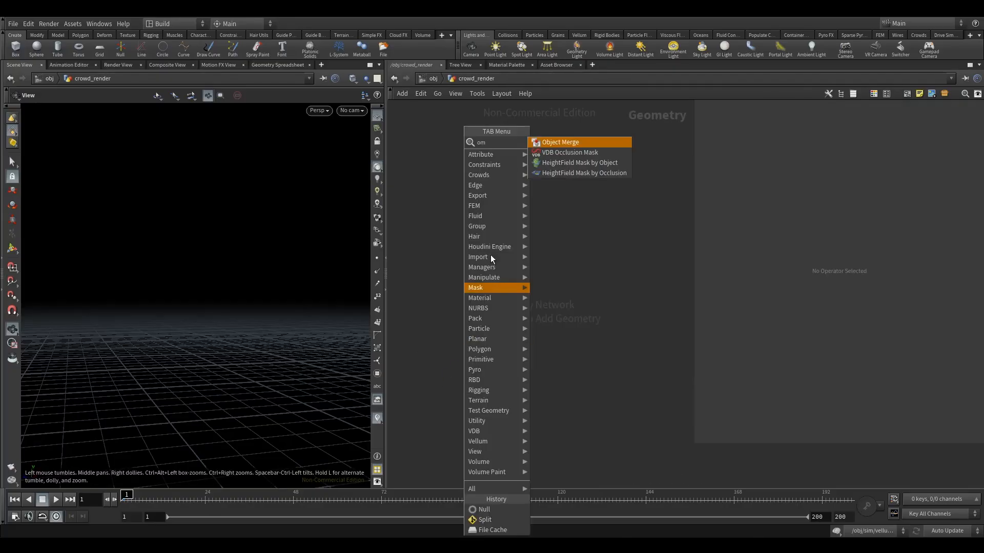
left_click(558, 141)
left_click(467, 252)
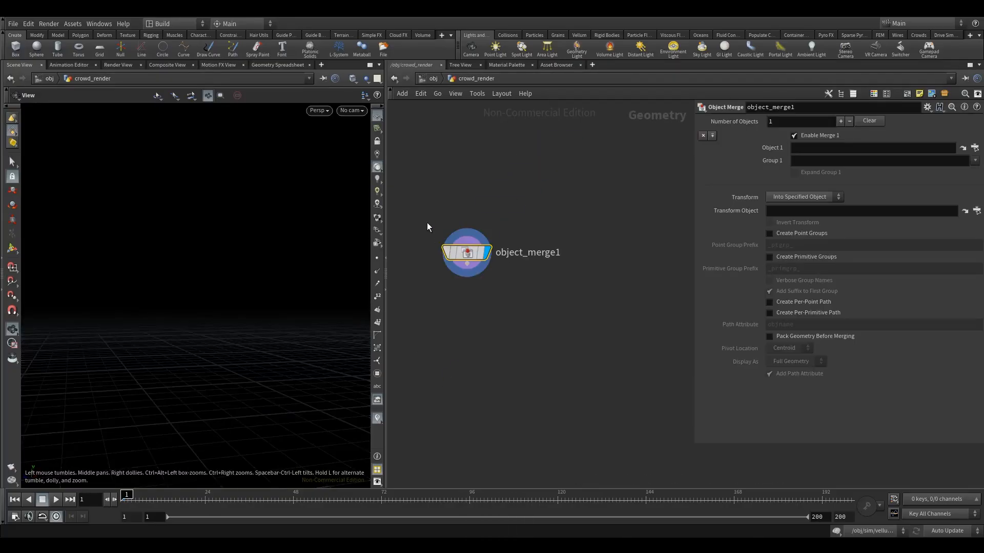
Step: Set Object 1 of the Object Merge node to /obj/sim/OUT_CROWD
left_click(963, 147)
left_click(876, 106)
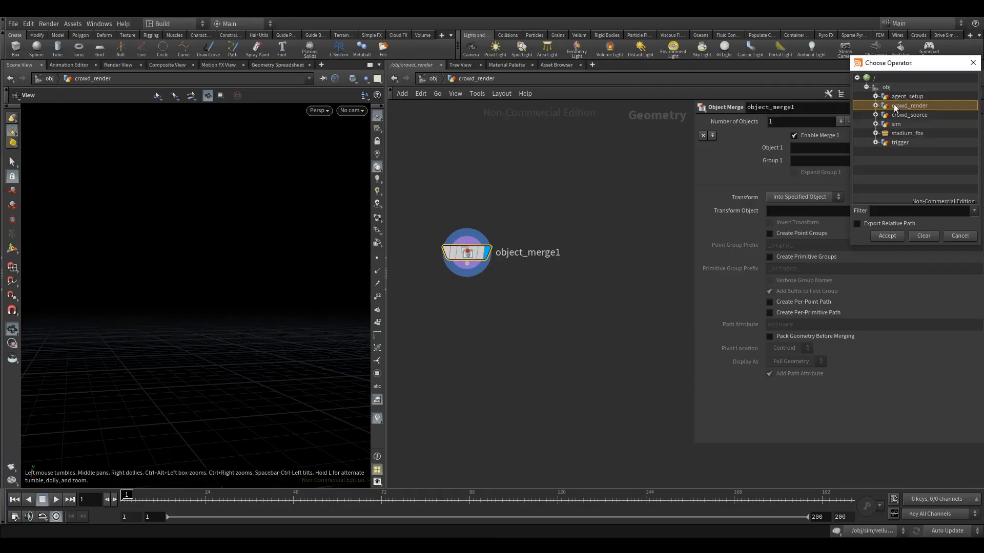
left_click(876, 115)
left_click(876, 115)
left_click(875, 124)
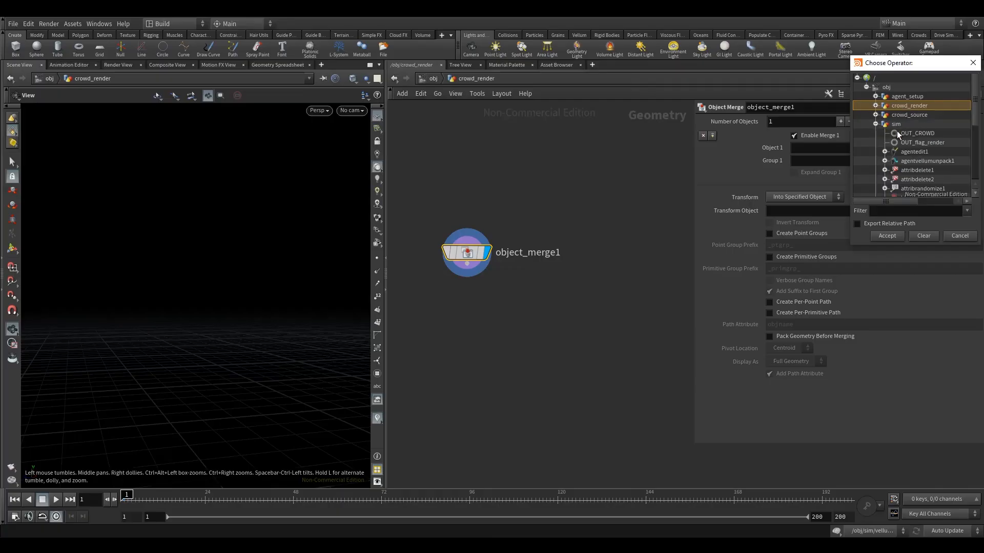
left_click(917, 133)
left_click(896, 235)
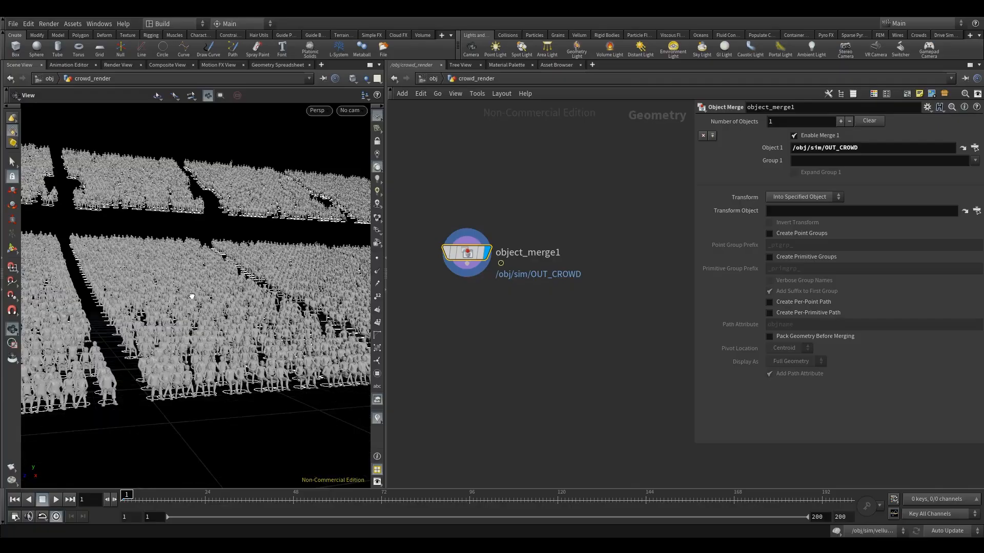
Step: Select the seated agent at the near end of the front row and examine it and its neighbours up close
left_click_drag(205, 295, 105, 342)
left_click_drag(221, 277, 229, 279)
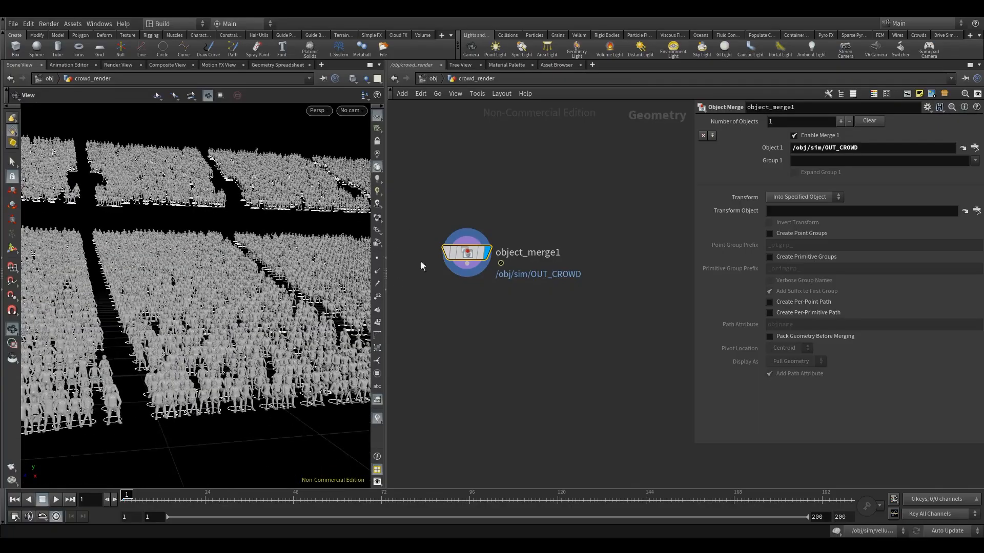
left_click_drag(465, 253, 521, 240)
left_click_drag(223, 294, 234, 294)
right_click_drag(234, 295, 163, 311)
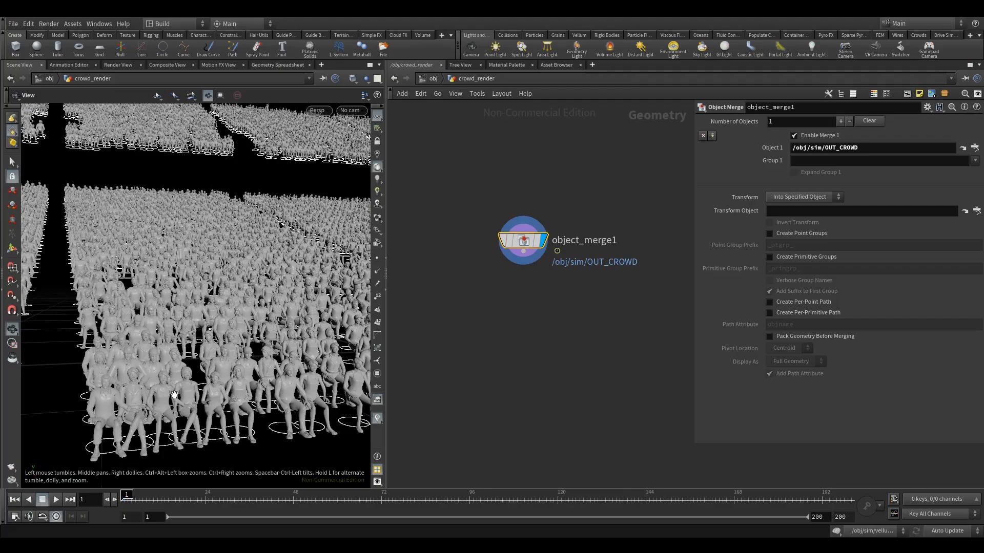
left_click_drag(163, 311, 135, 320)
left_click(12, 162)
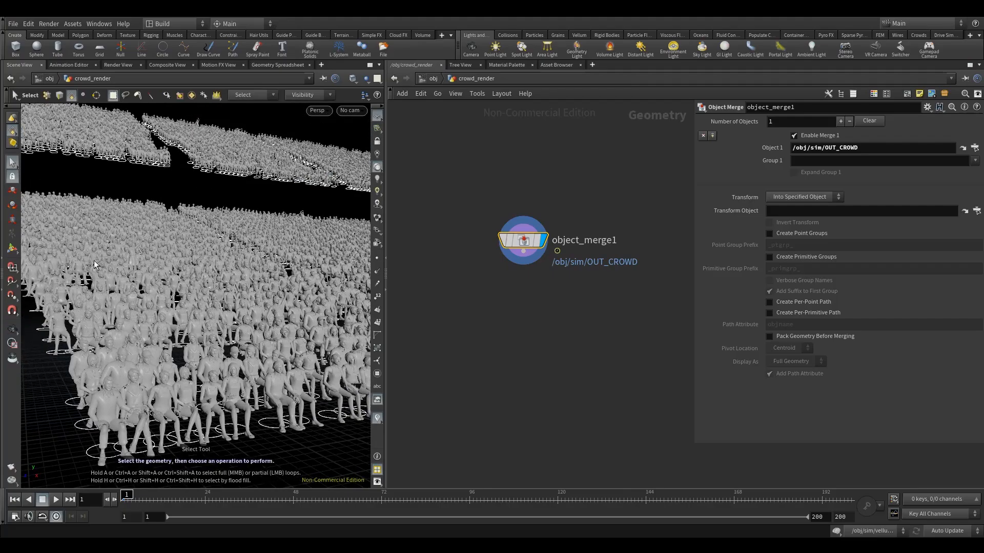
left_click(111, 413)
left_click_drag(163, 405, 160, 340, "alt")
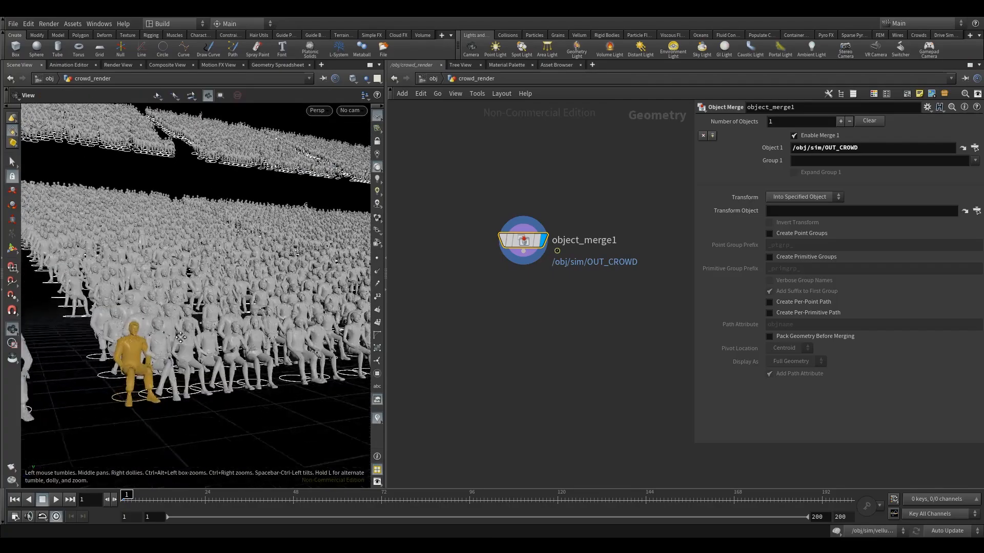
right_click_drag(160, 341, 165, 355, "alt")
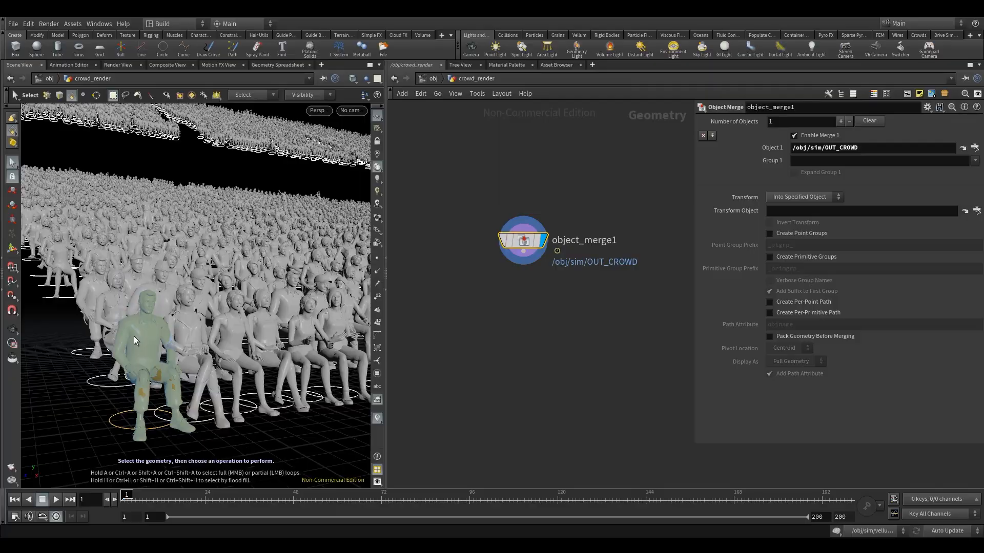
left_click_drag(146, 346, 158, 316)
key("s")
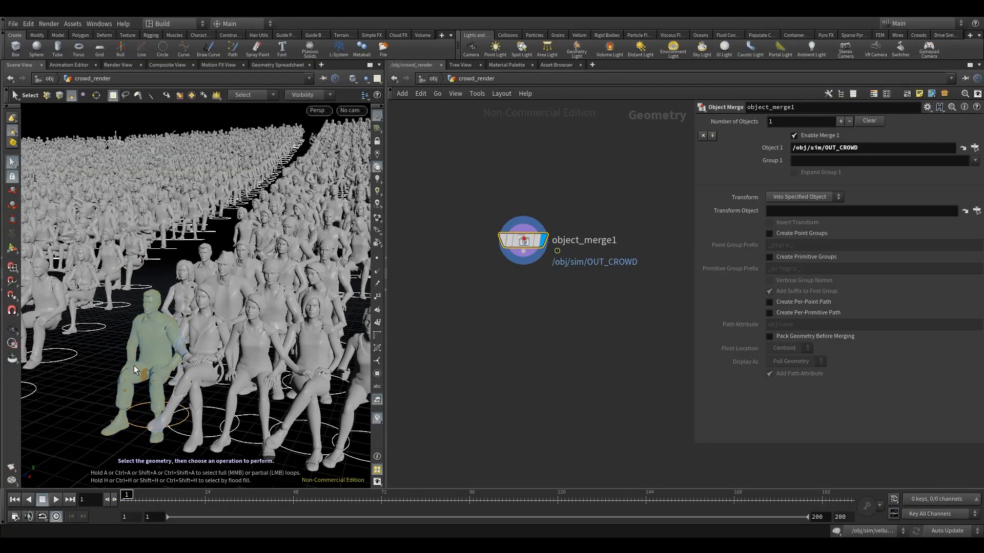
mouse_move(175, 332)
left_mouse_down("alt")
mouse_move(144, 336)
mouse_move(165, 330)
left_mouse_up("alt")
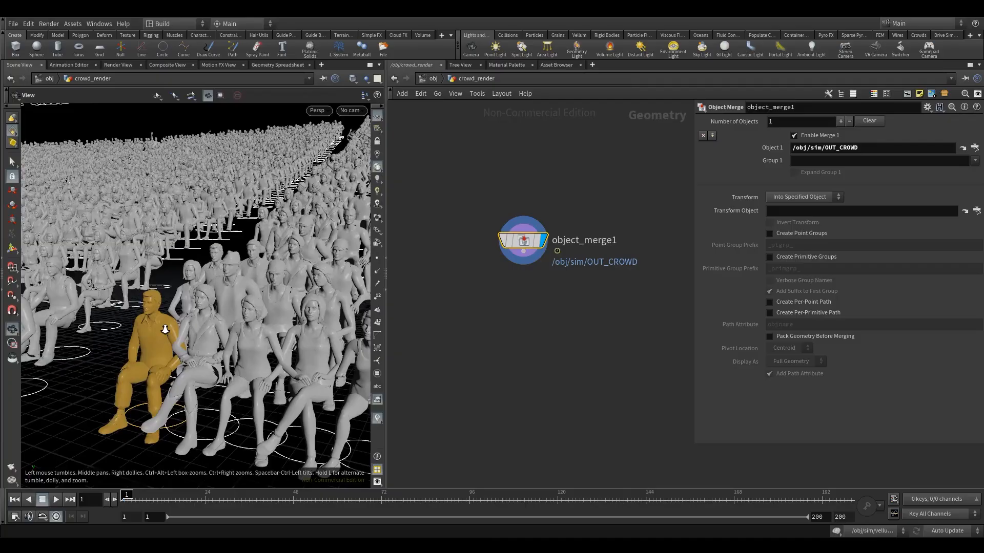
scroll(165, 330, "up", 5)
scroll(165, 330, "down", 8)
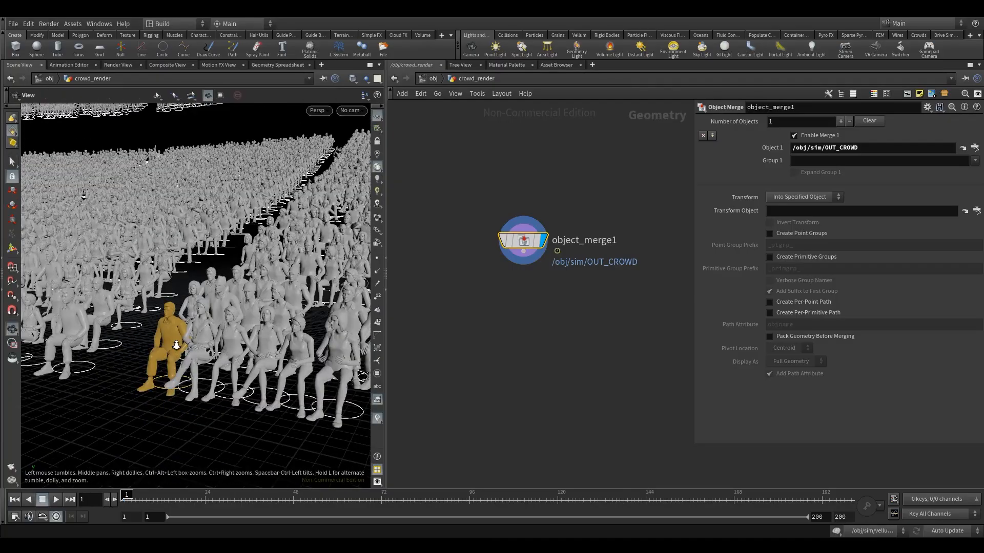
Step: Examine the merged crowd up close and across the whole stand, and read the Object Merge node's geometry info
scroll(168, 303, "up", 3)
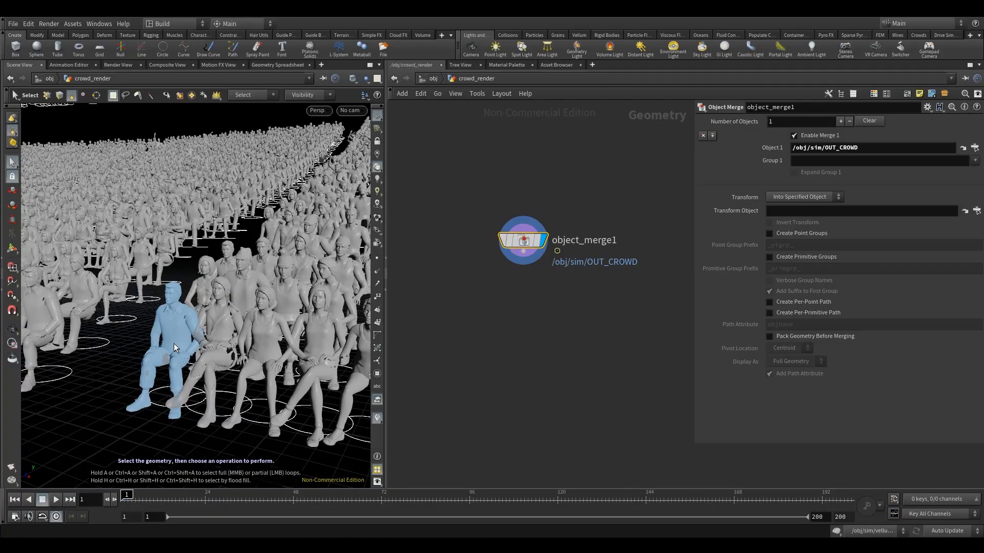
right_click_drag(251, 253, 225, 283, "alt")
left_click_drag(226, 283, 259, 290, "alt")
right_click_drag(259, 290, 247, 293, "alt")
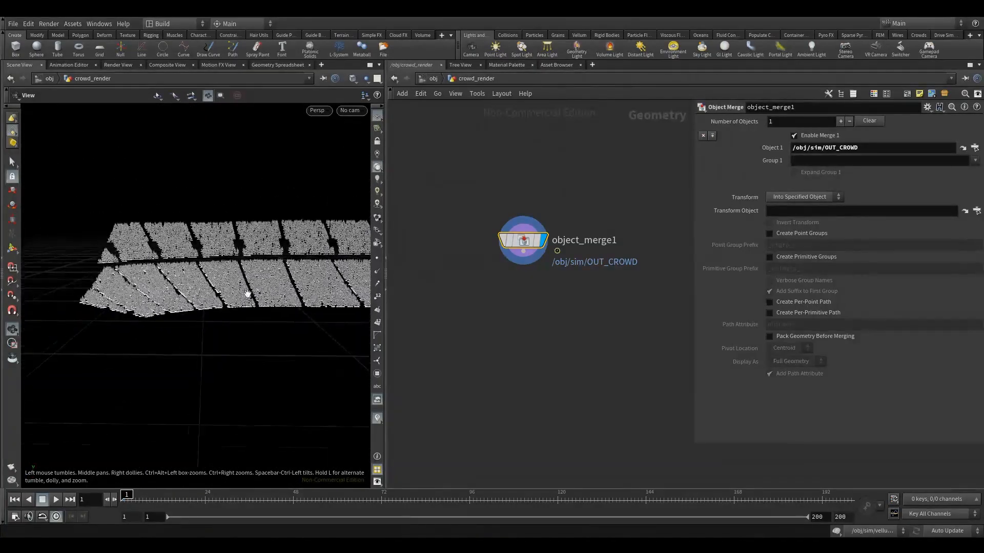
left_click_drag(268, 291, 279, 286, "alt")
middle_click_drag(278, 286, 218, 291, "alt")
left_click_drag(218, 291, 195, 301, "alt")
right_click_drag(195, 300, 367, 272, "alt")
mouse_move(488, 244)
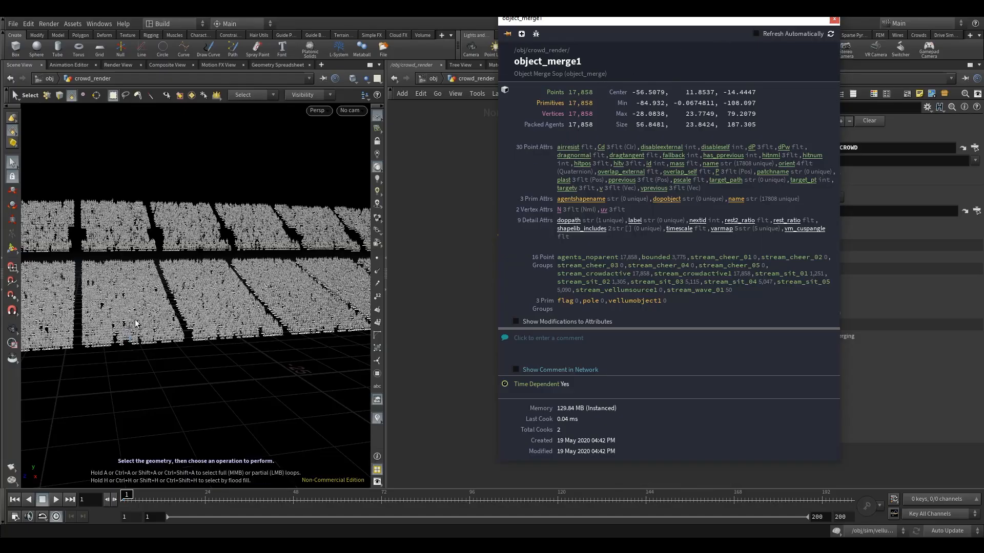
left_click(834, 19)
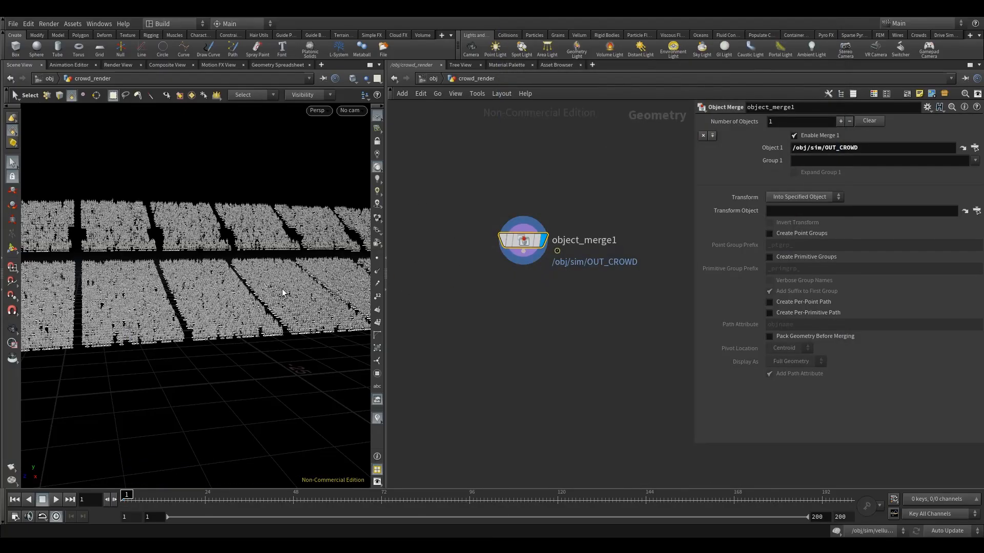
right_click_drag(163, 335, 305, 294, "alt")
left_click_drag(305, 294, 187, 351, "alt")
right_click_drag(187, 351, 224, 340, "alt")
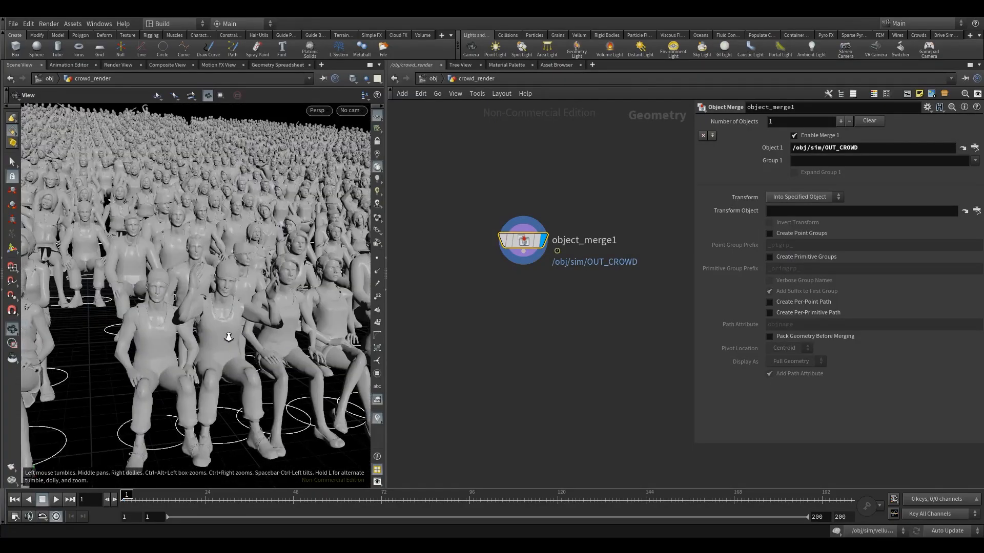
mouse_move(211, 360)
left_mouse_down("alt")
mouse_move(205, 333)
mouse_move(205, 352)
left_mouse_up("alt")
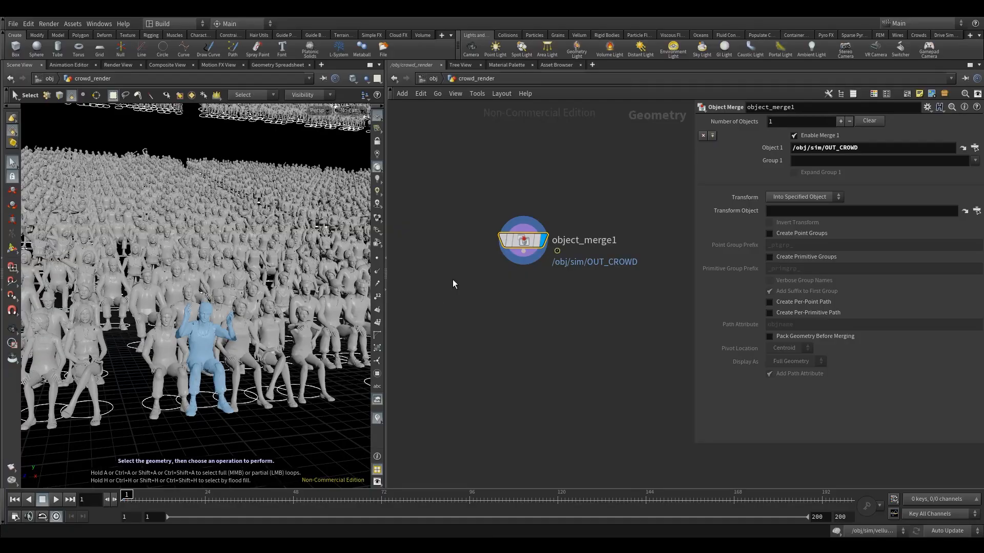
Step: Add a Delete node connected below the Object Merge node and make it the displayed node
left_click_drag(472, 207, 585, 371)
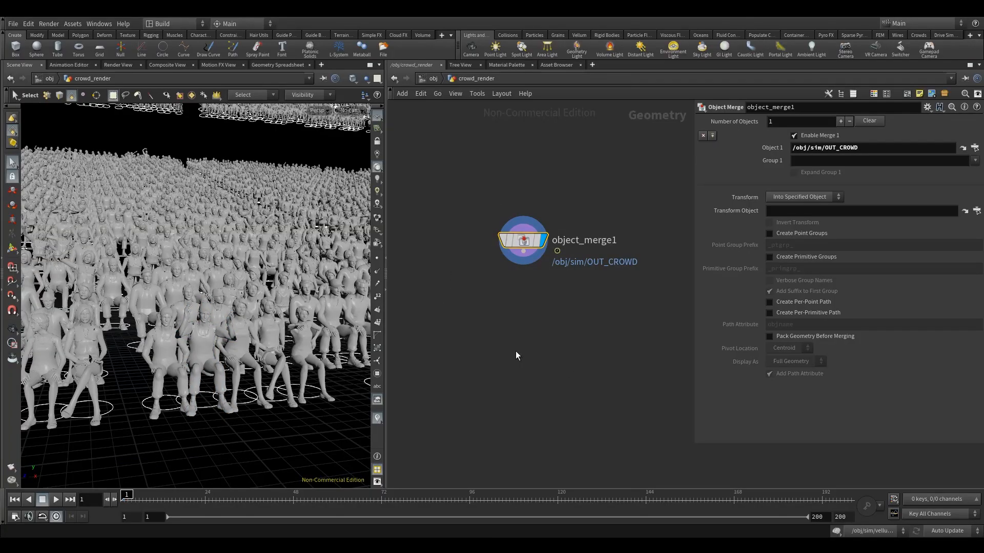
key("Tab")
type("de")
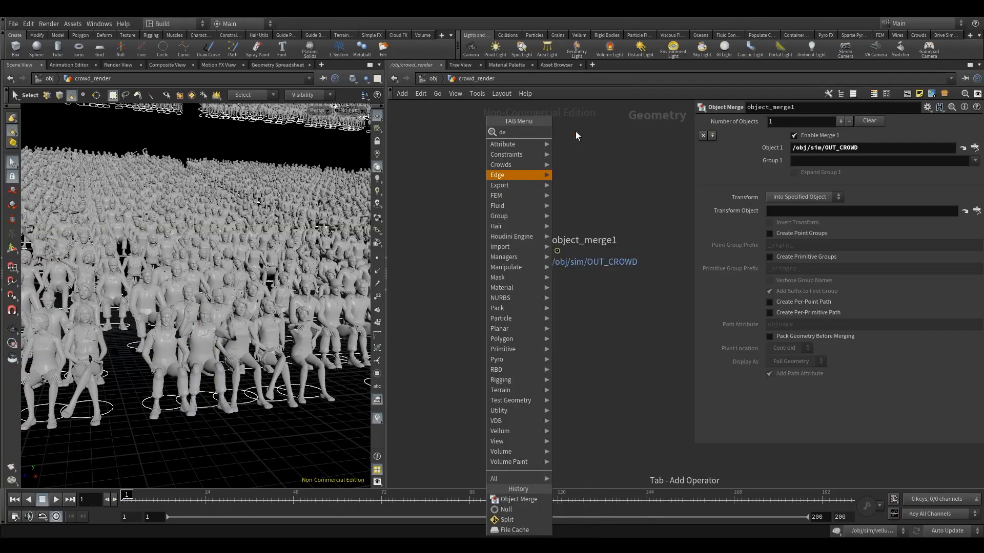
type("lete")
key("Return")
left_click(521, 303)
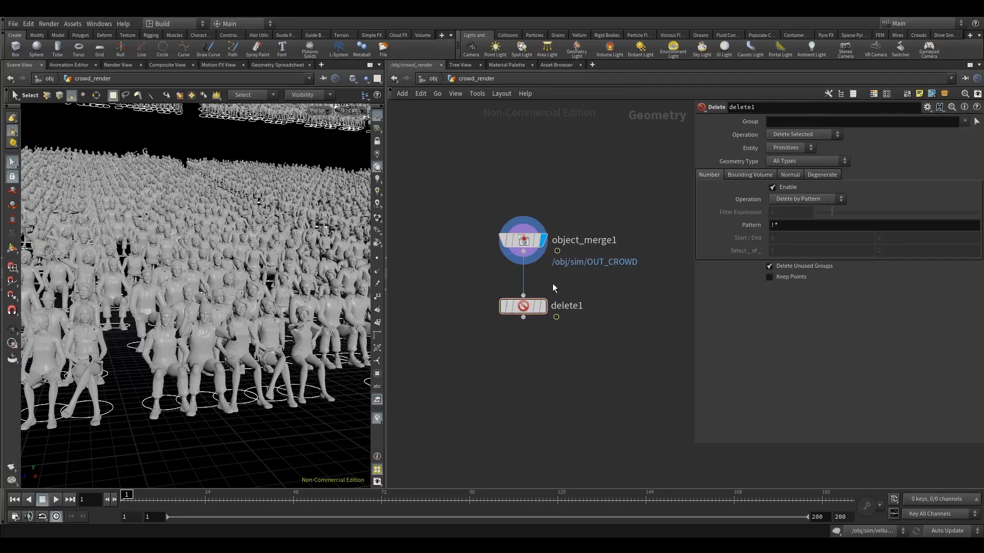
left_click(544, 307)
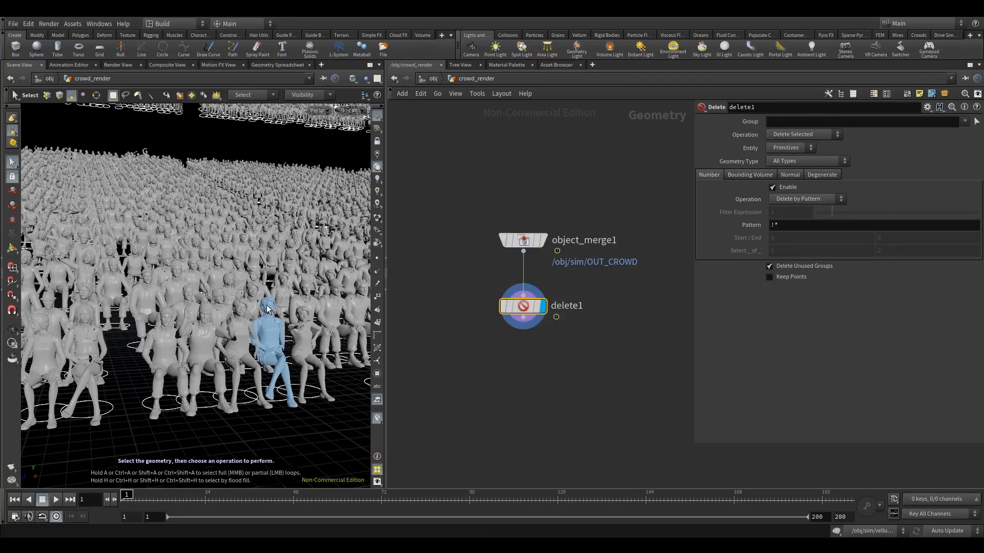
Step: Enable bounding volume deletion on the Delete node with Bounding Box as the bounding type
left_click(787, 202)
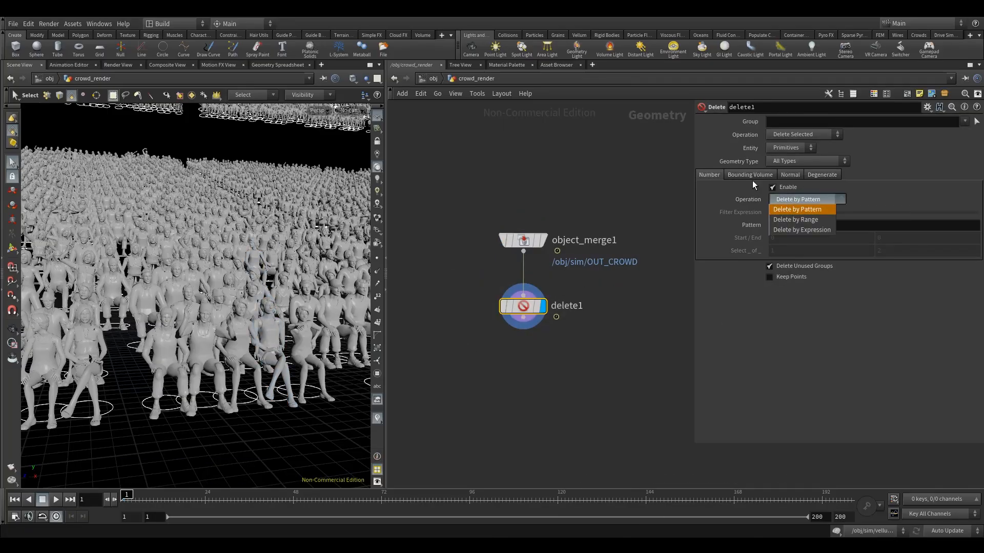
left_click(751, 178)
left_click(749, 176)
left_click(795, 199)
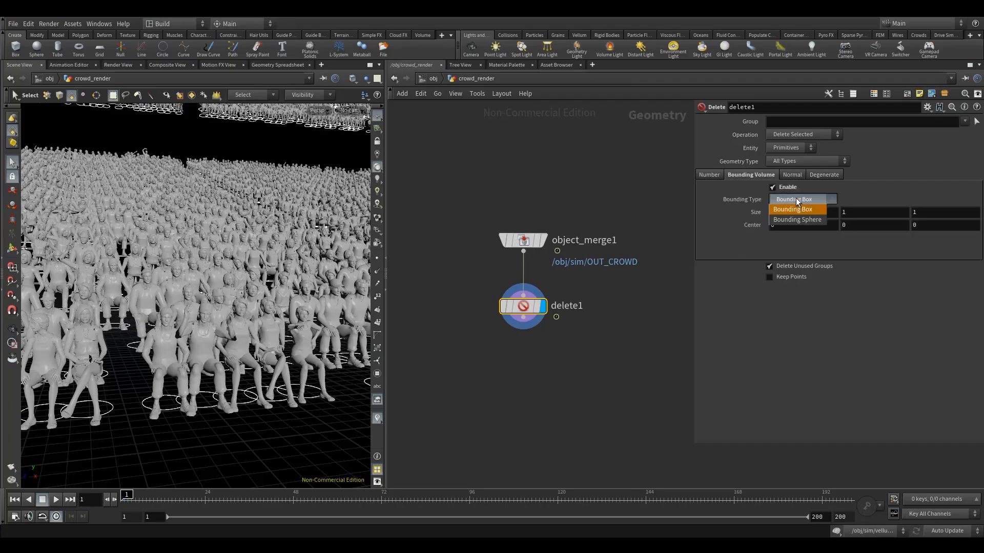
left_click(795, 199)
left_click(794, 200)
left_click(795, 199)
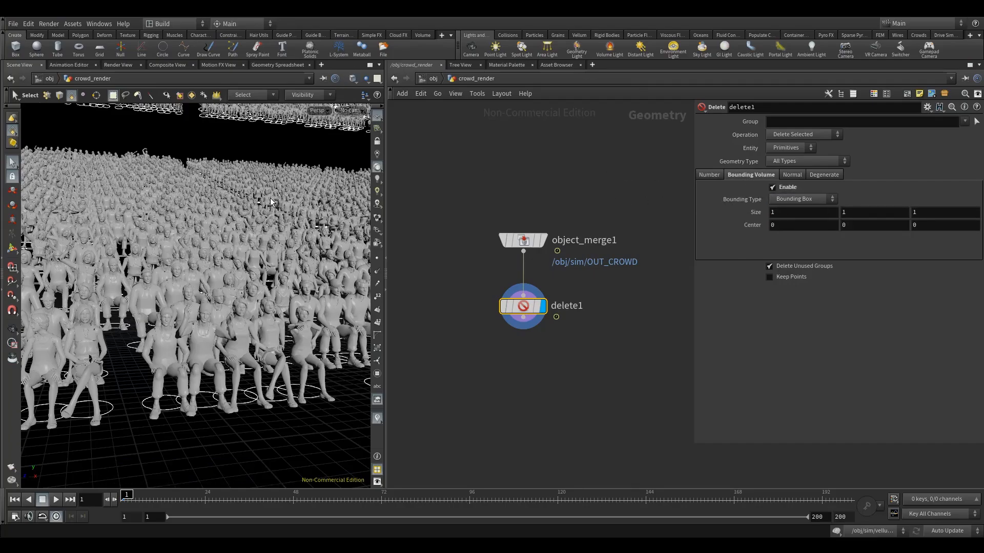
Step: Show the crowd in wireframe, move the Delete node's bounding box into the stand at X -55.6062, and size it 25 on every axis
key("w")
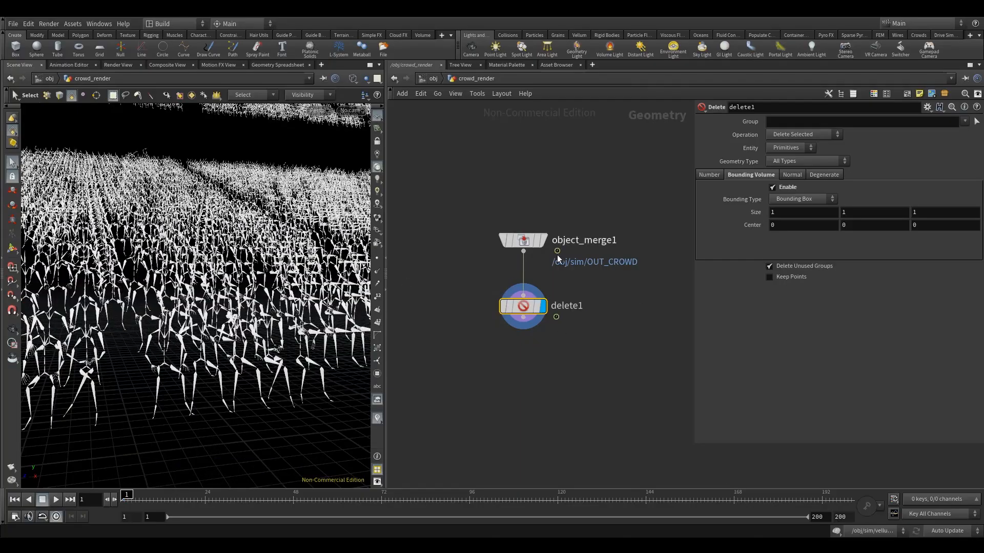
right_click_drag(239, 265, 132, 312, "alt")
left_click_drag(132, 312, 187, 330, "alt")
left_click(12, 248)
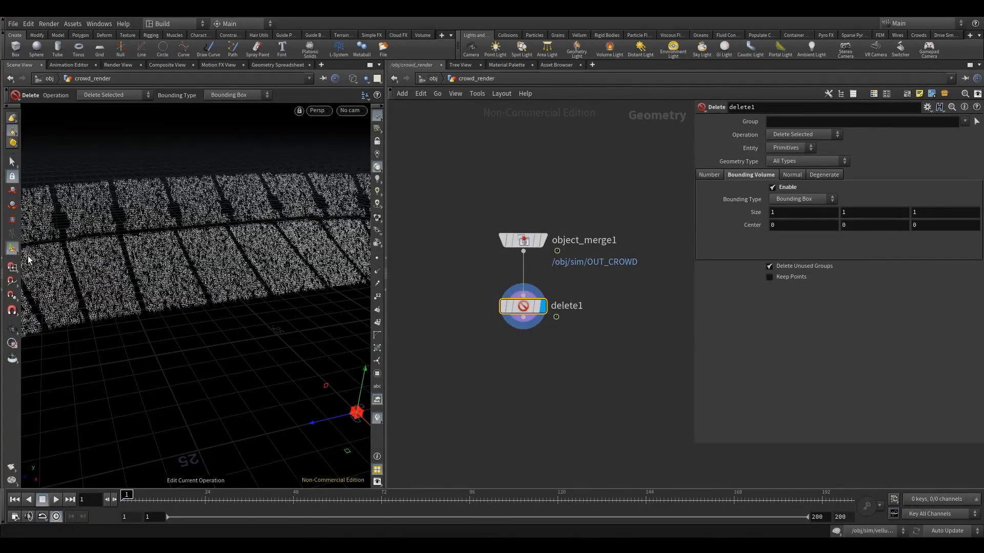
middle_click_drag(337, 386, 286, 363, "alt")
left_click_drag(322, 416, 187, 273)
middle_click_drag(756, 212, 868, 197)
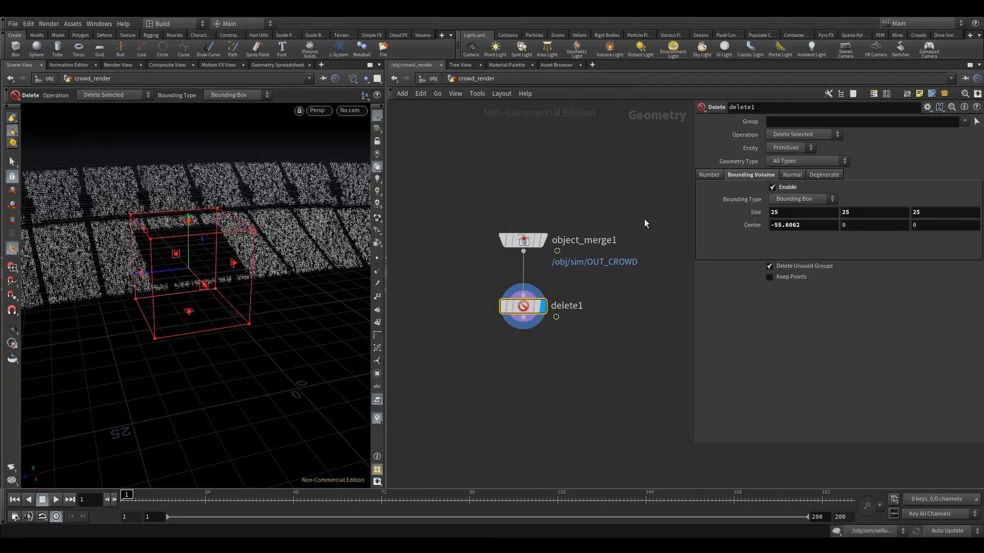
Step: Set the Delete node's entity to Points and its operation to Delete Non-Selected to keep only the agents inside the box
left_click(789, 149)
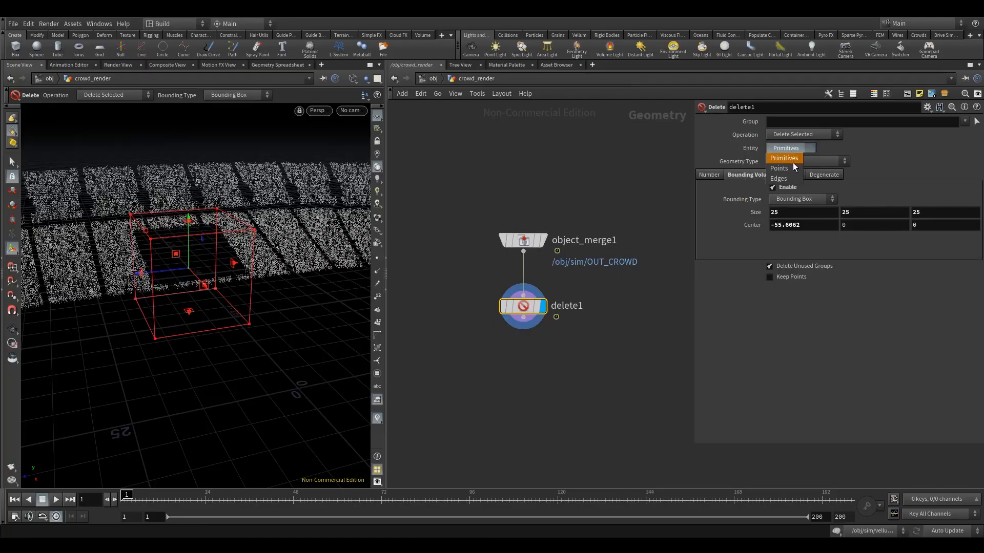
left_click(799, 134)
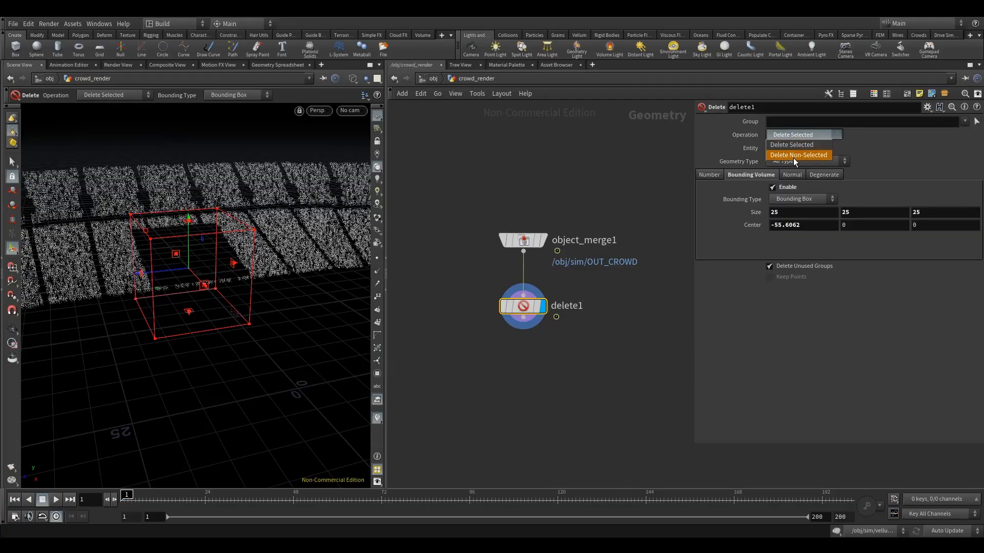
left_click(787, 156)
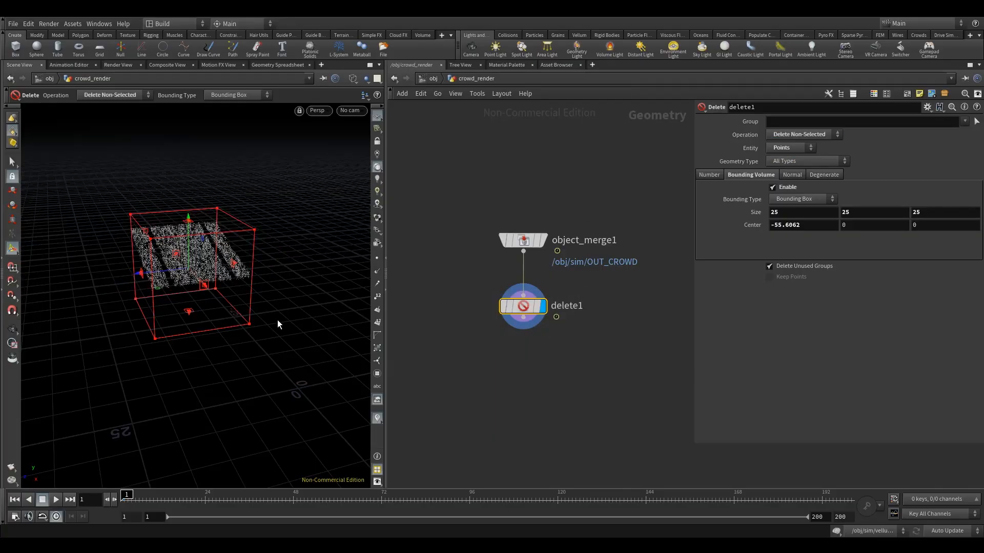
right_click_drag(277, 321, 220, 336, "alt")
left_click_drag(220, 335, 209, 325, "alt")
right_click_drag(209, 324, 246, 329, "alt")
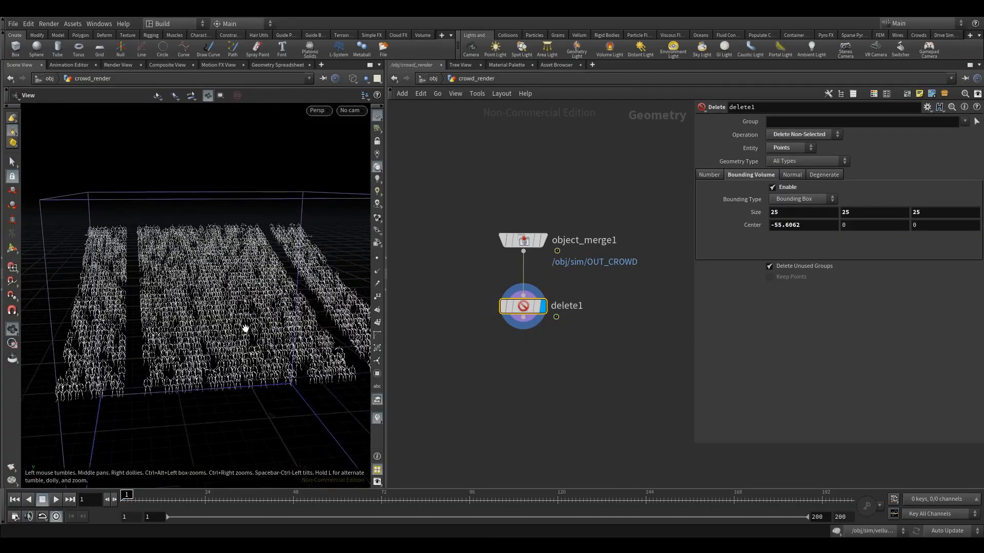
middle_click_drag(245, 329, 205, 303, "alt")
right_click_drag(205, 303, 211, 307, "alt")
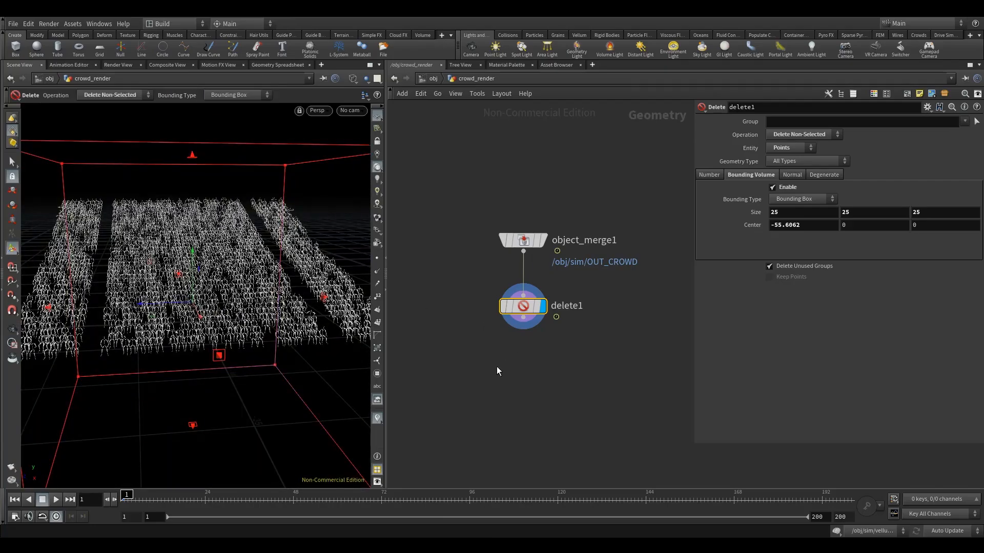
Step: Add a displayed Null node below the Delete node and move the Delete node closer to the Object Merge node
key("Tab")
type("nu")
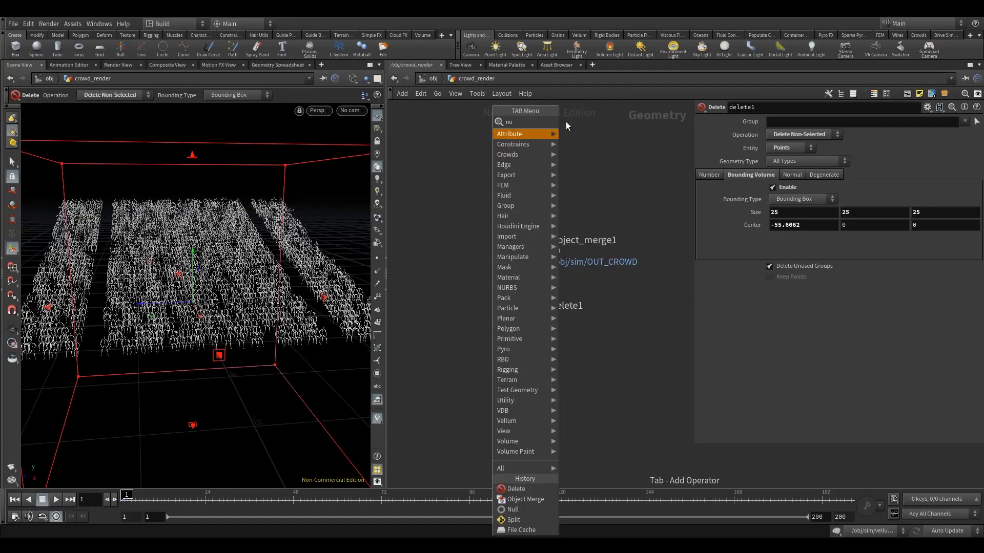
key("Return")
left_click(521, 419)
mouse_move(551, 398)
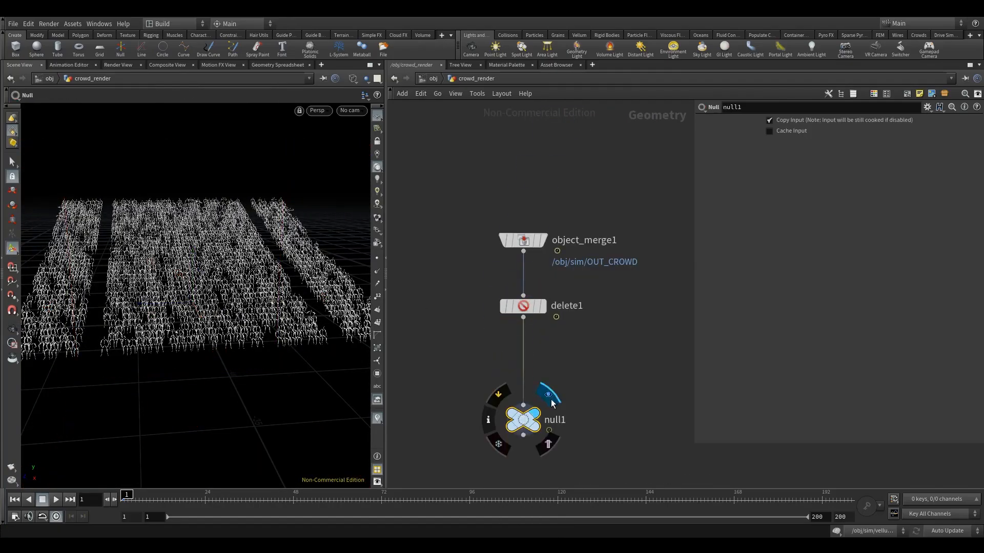
key("Escape")
left_click_drag(187, 317, 211, 299)
key("Return")
left_click(522, 306)
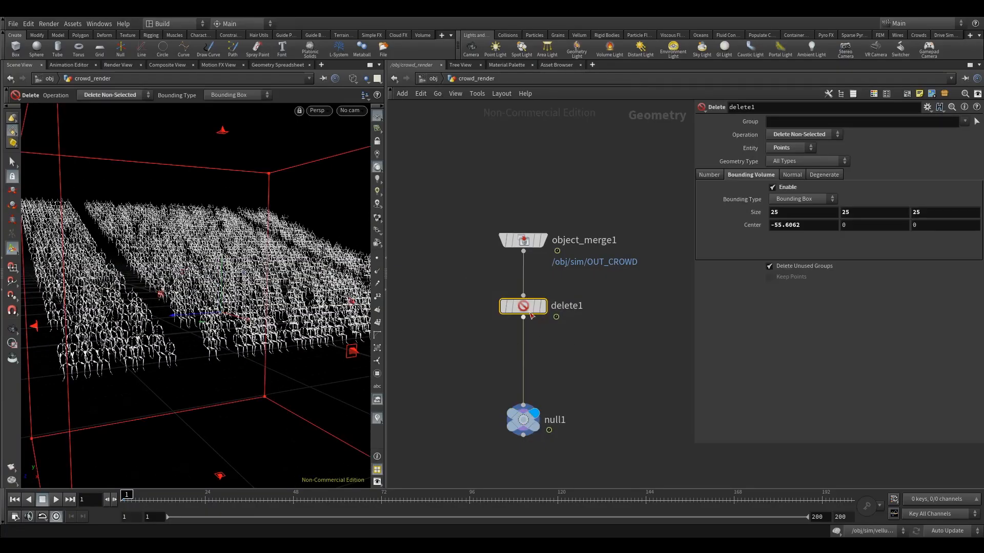
left_click_drag(523, 306, 522, 290)
key("Down")
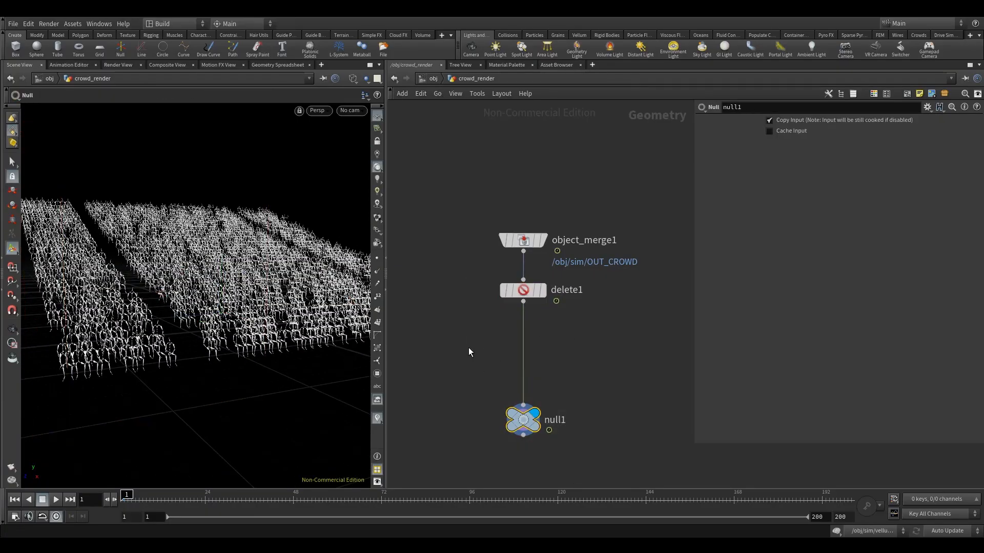
Step: Insert an Attribute Randomize node between the Delete and Null nodes and align it with the chain
key("Tab")
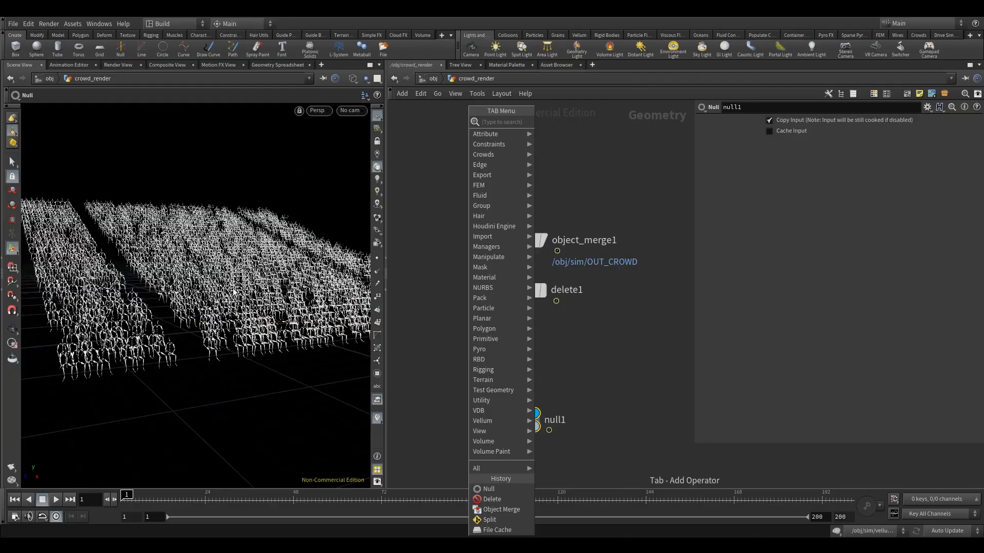
key("Escape")
key("Tab")
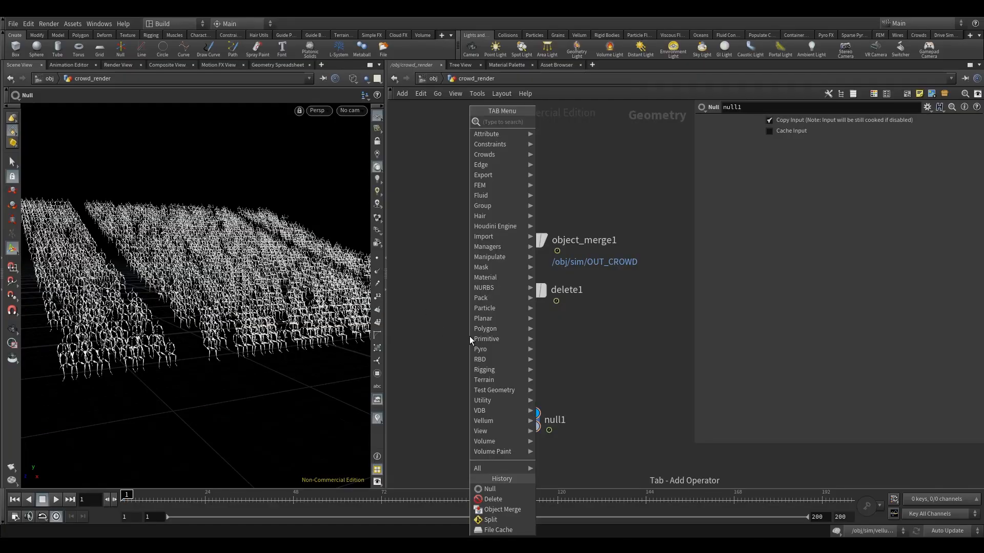
type("ar")
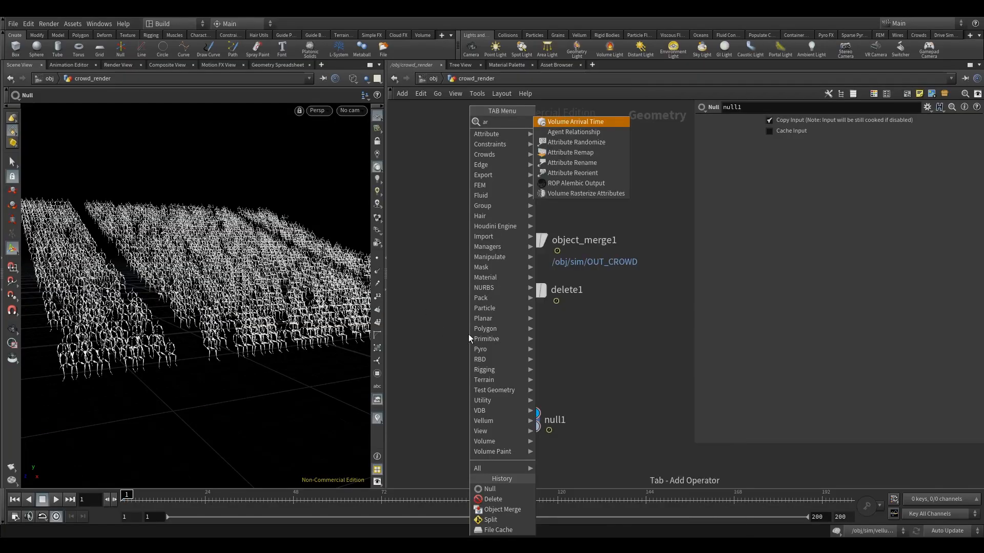
left_click(585, 143)
left_click(533, 340)
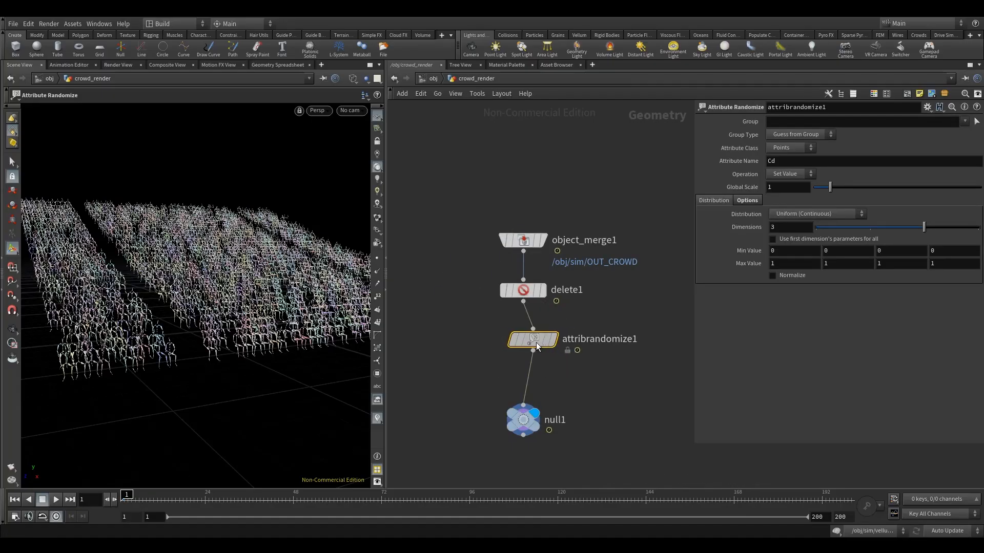
key("l")
Step: Configure Attribute Randomize for the attribute rand with a Uniform (Discrete) distribution, 1 dimension and a maximum value of 2
left_click(798, 166)
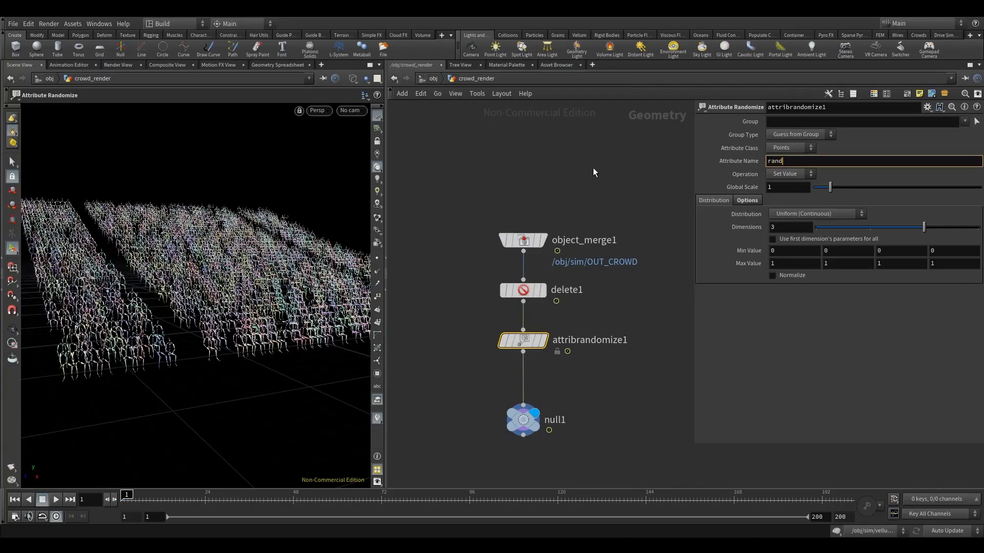
key("Return")
left_click(801, 215)
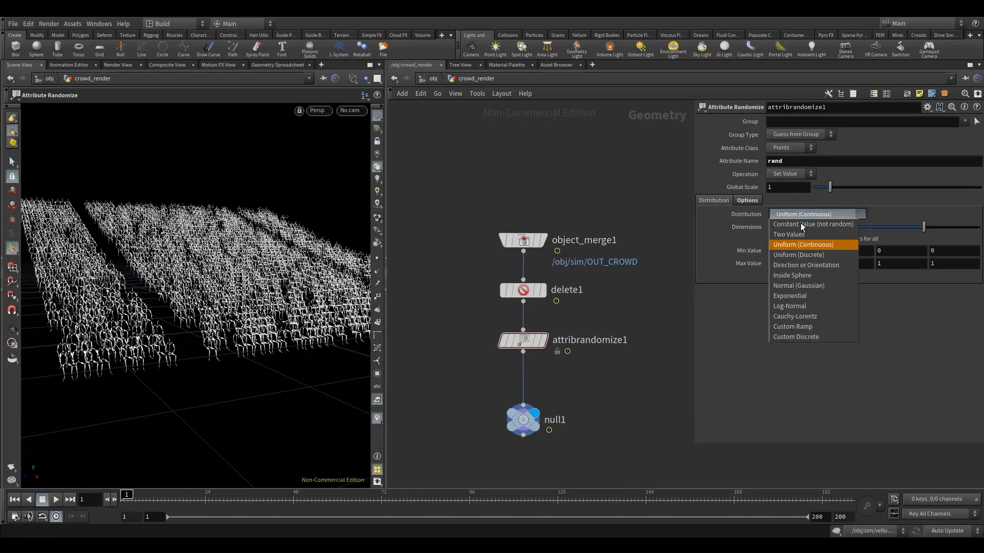
left_click(805, 256)
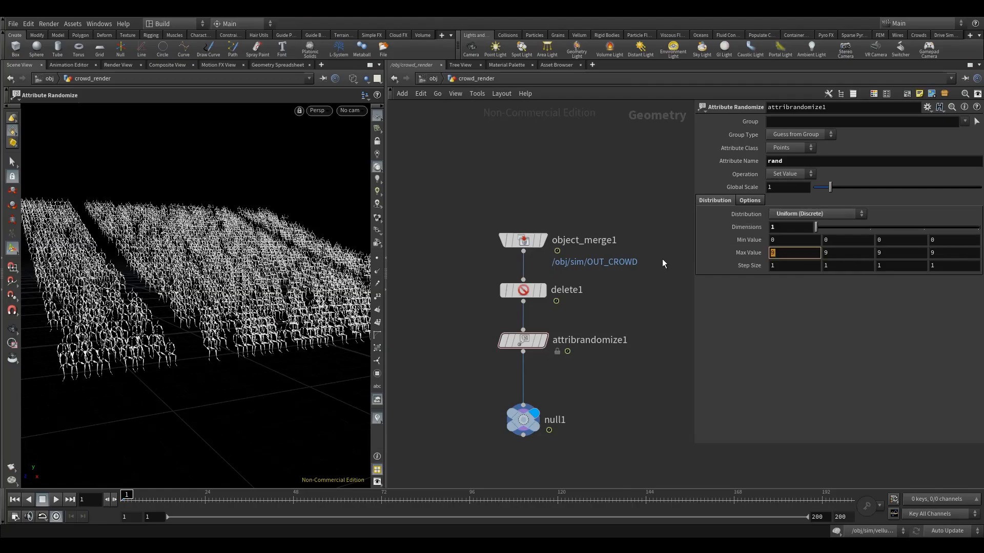
type("2")
key("Return")
Step: Display the Attribute Randomize node and check the rand values in its geometry spreadsheet
left_click(542, 340)
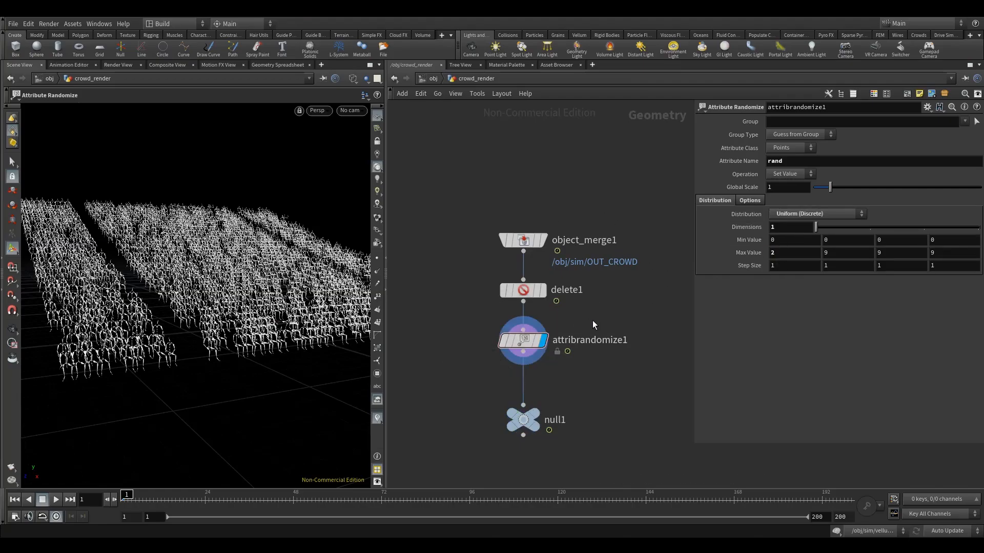
left_click(285, 66)
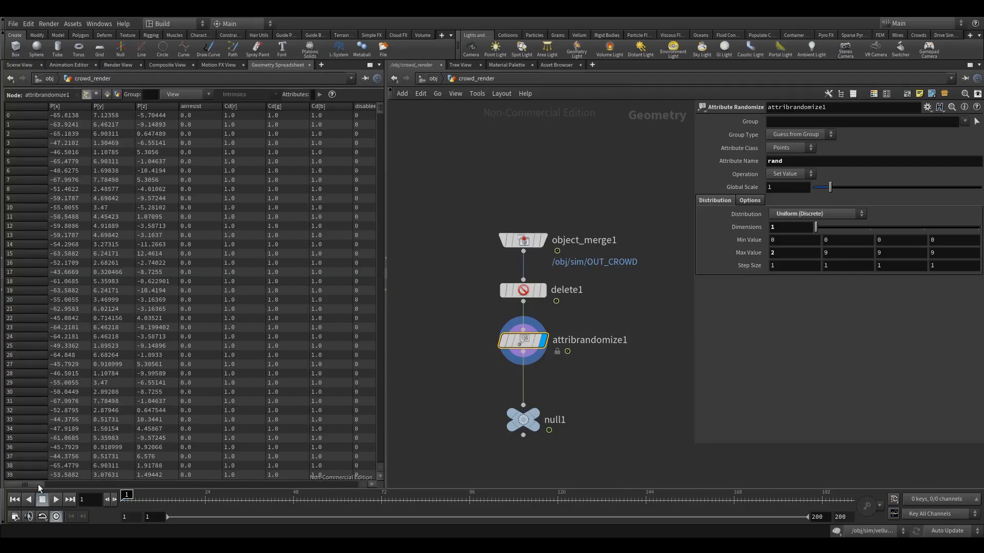
left_click_drag(41, 488, 261, 479)
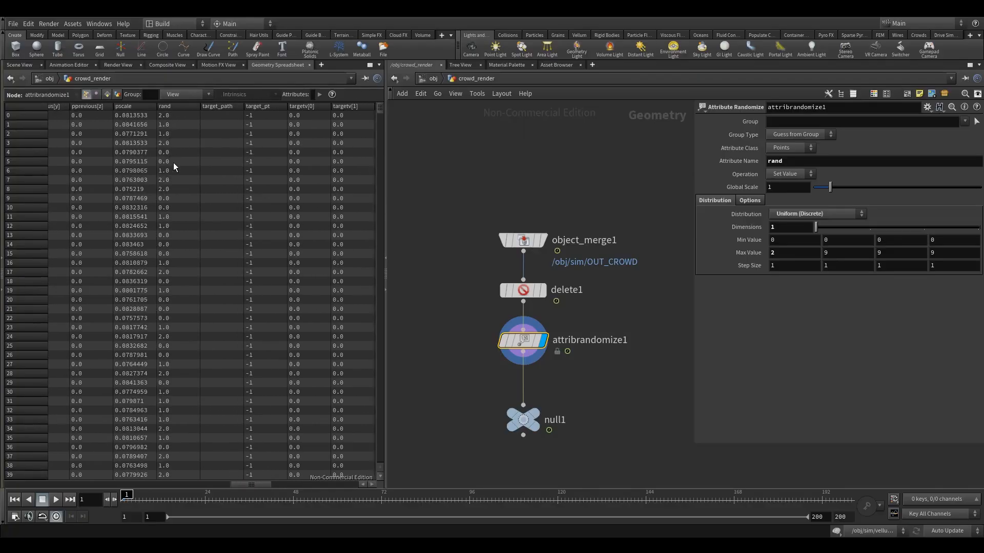
Step: Return to the 3D scene view, display the Null node and switch the crowd from wireframe to shaded display
left_click(20, 65)
left_click_drag(459, 323, 607, 407)
middle_click_drag(454, 342, 466, 288)
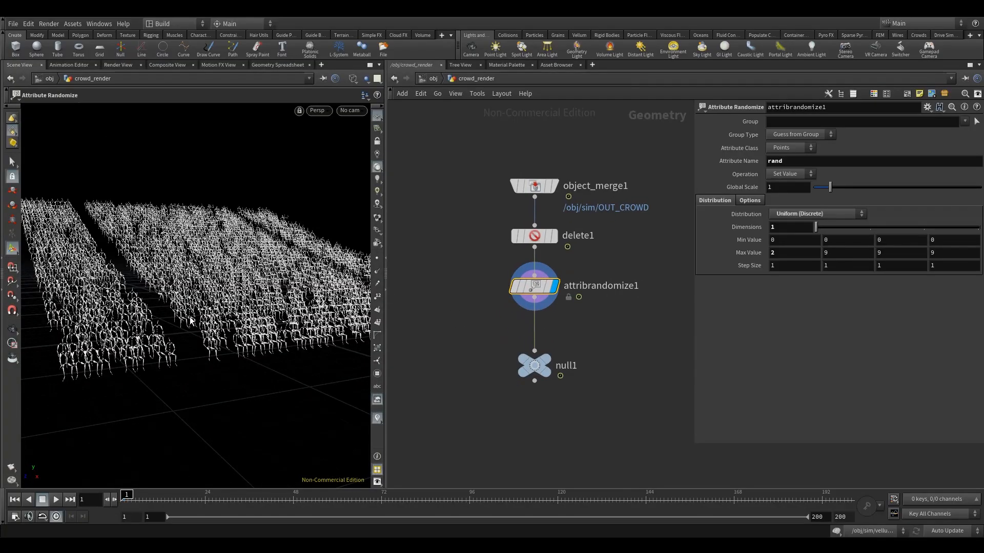
mouse_move(205, 307)
left_mouse_down("alt")
mouse_move(192, 306)
mouse_move(213, 314)
mouse_move(204, 300)
mouse_move(221, 304)
left_mouse_up("alt")
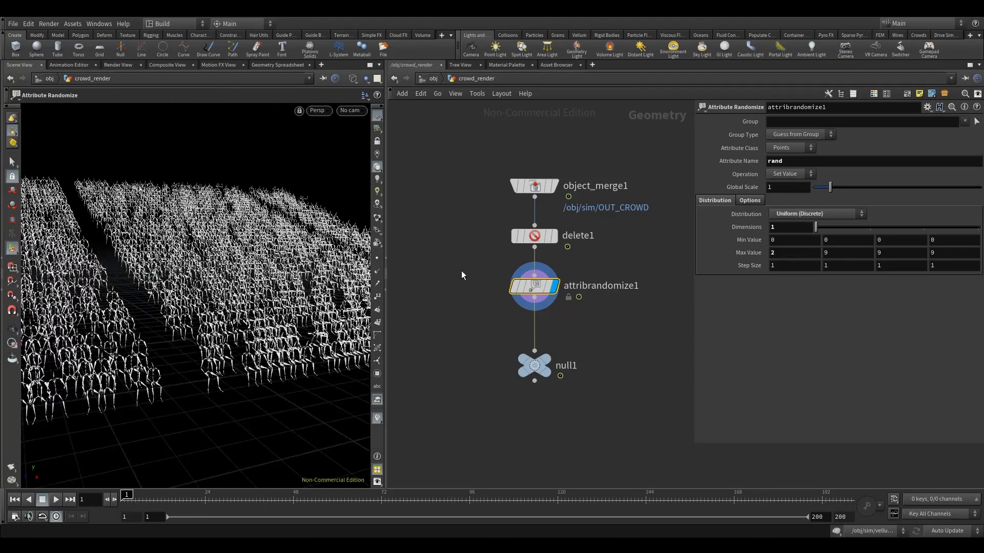
mouse_move(544, 364)
left_click(559, 339)
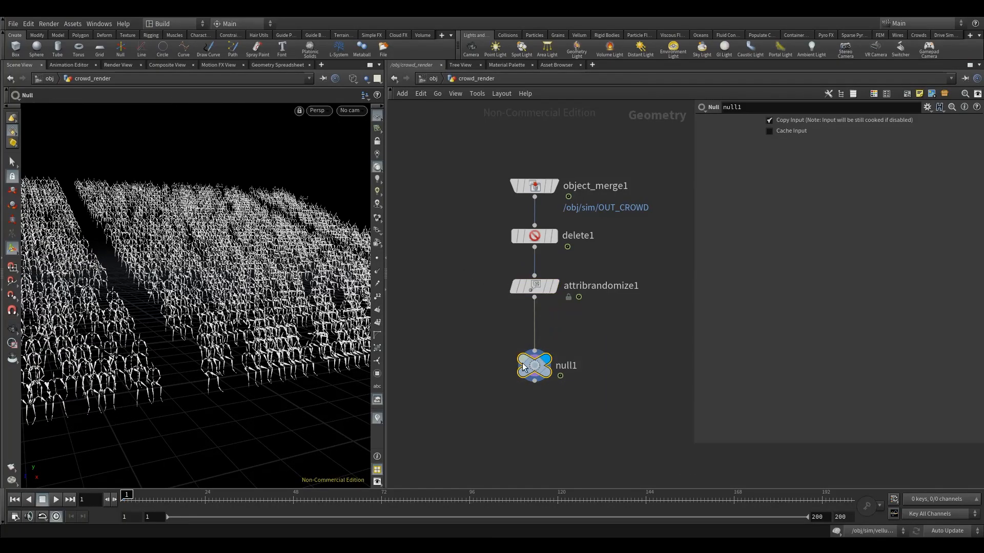
key("w")
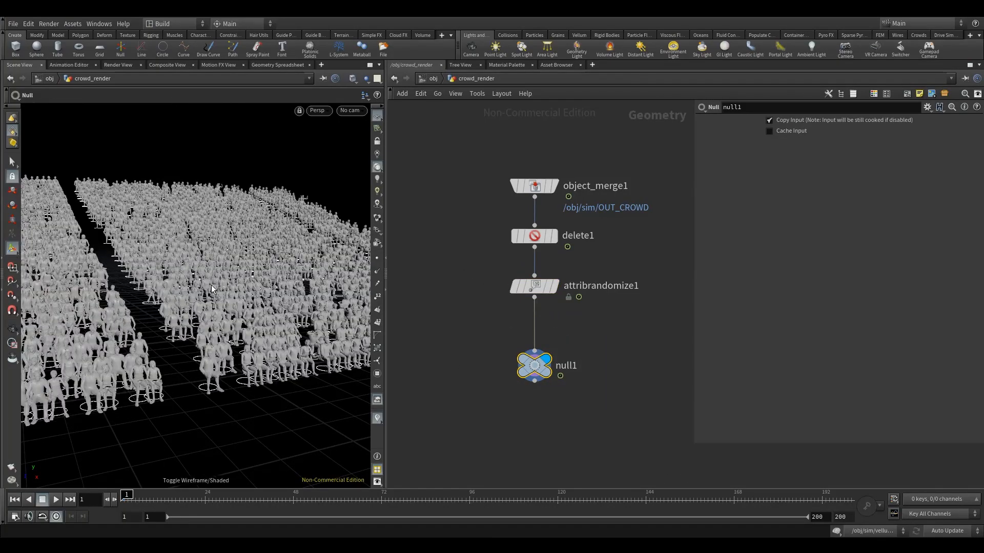
left_click_drag(211, 285, 181, 317, "alt")
scroll(180, 316, "up", 4)
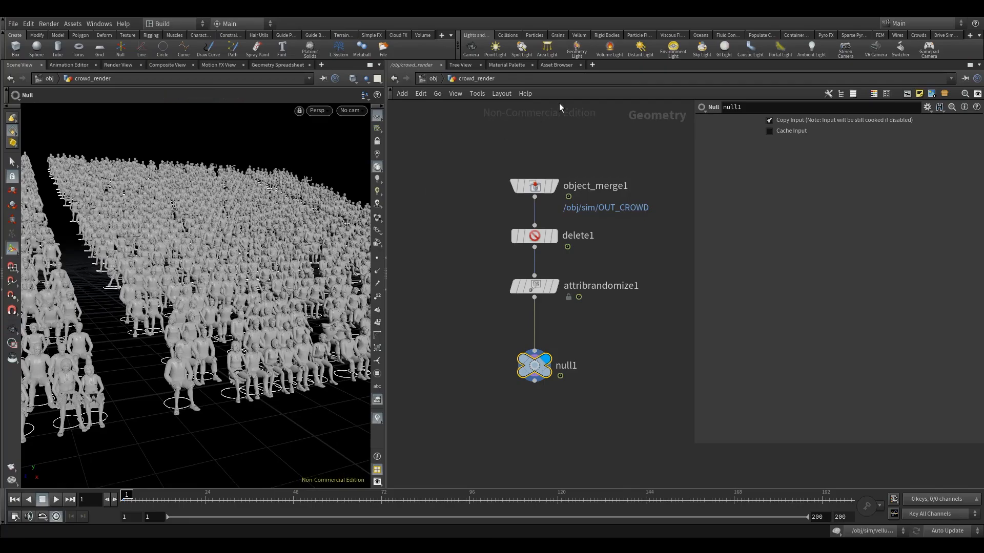
Step: Open a Data Tree pane beside the network editor and set its viewer to Material Style Sheets
left_click(592, 65)
mouse_move(633, 85)
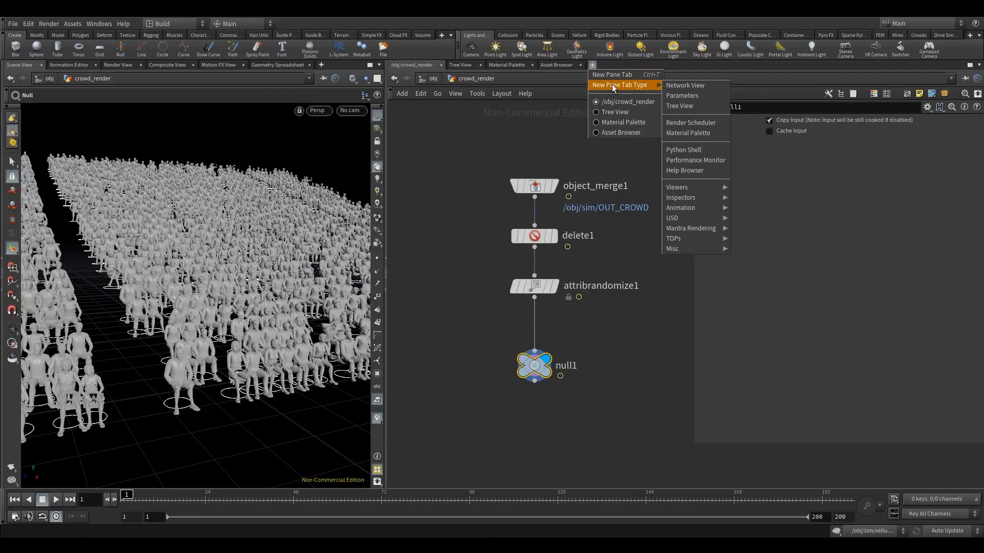
mouse_move(704, 200)
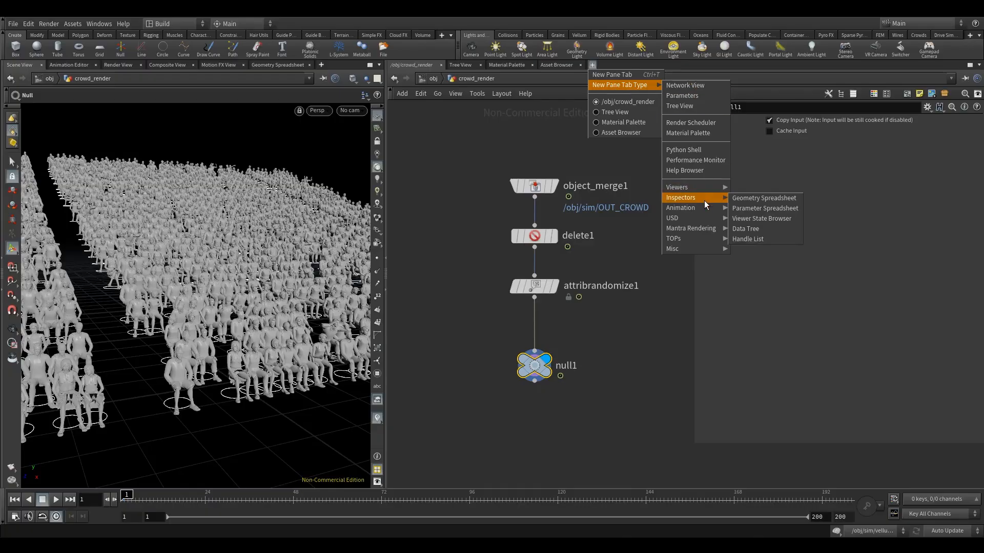
left_click(744, 230)
left_click(415, 76)
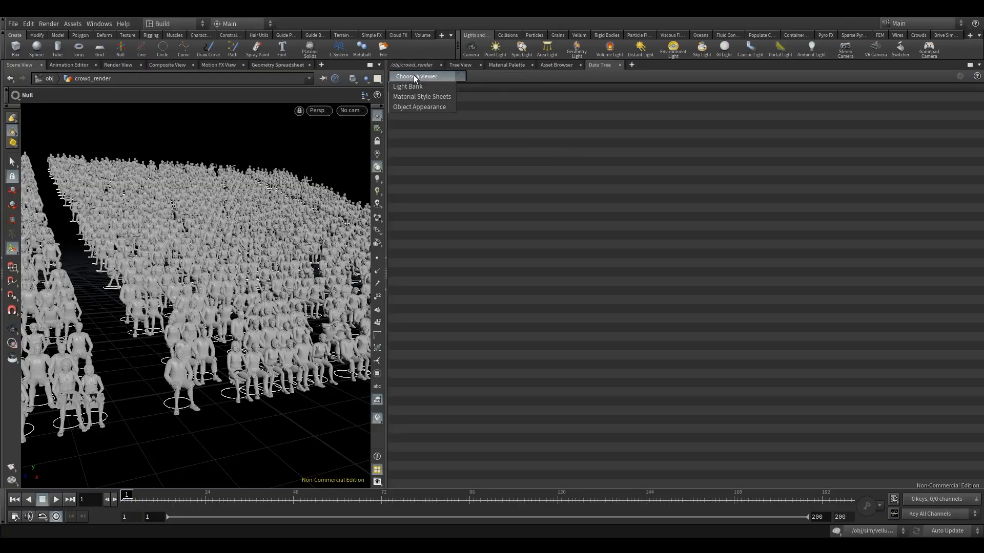
left_click(429, 97)
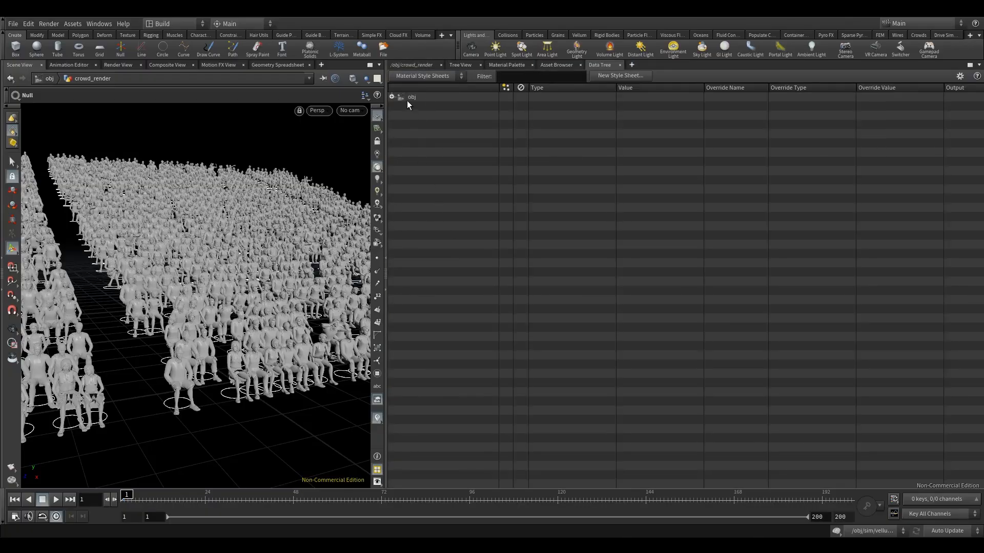
Step: Add a Style Sheet Parameter to the crowd_render object under obj and expand its entries
left_click(391, 97)
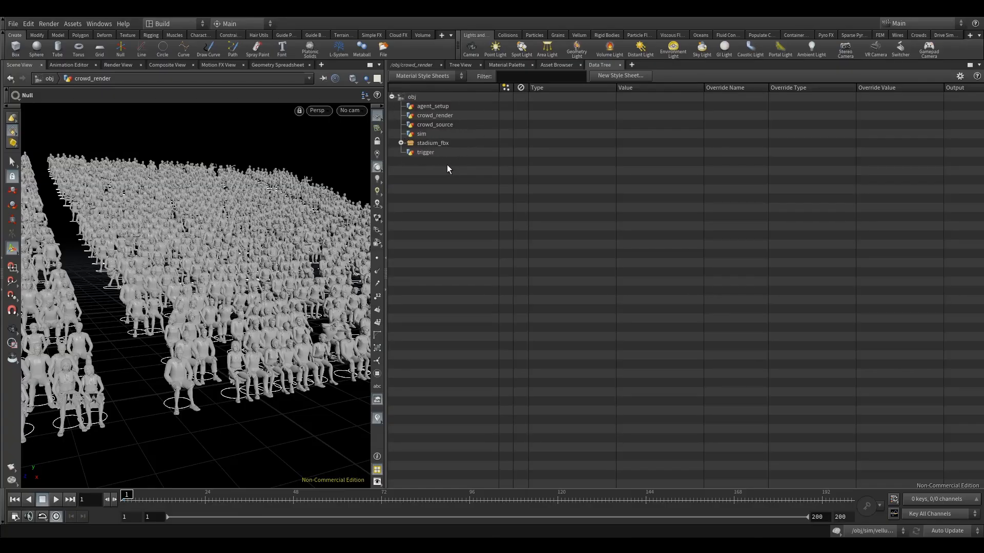
left_click(444, 127)
left_click(435, 115)
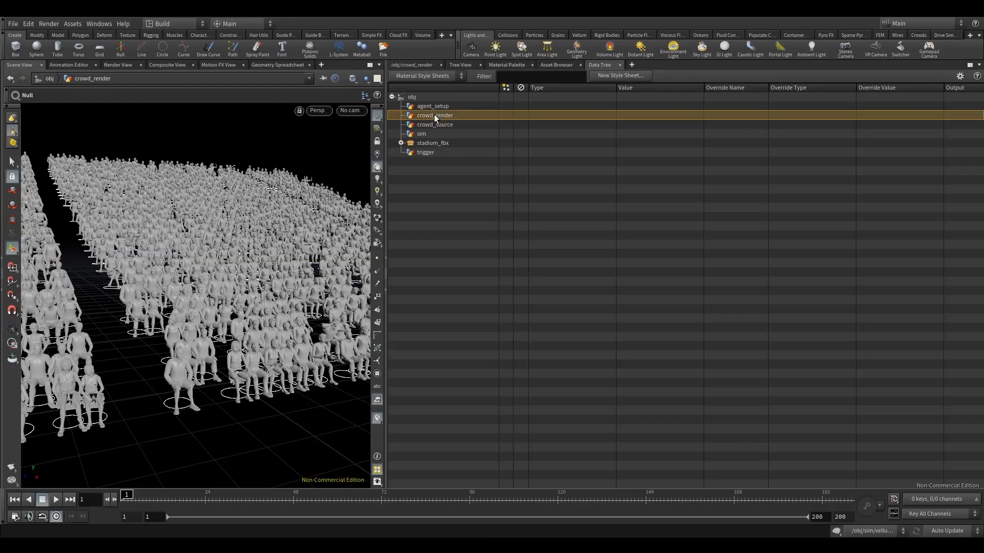
right_click(420, 116)
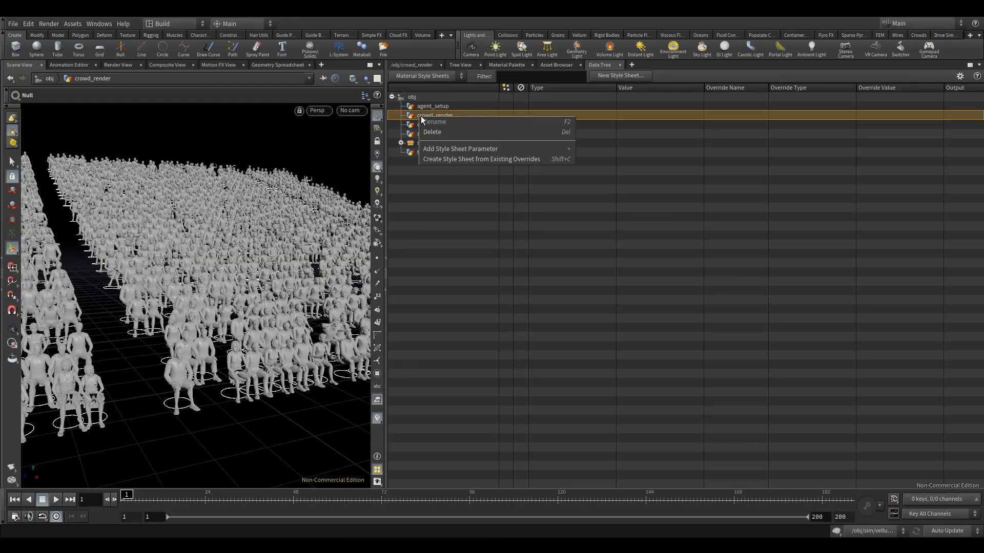
left_click(461, 149)
left_click(455, 125)
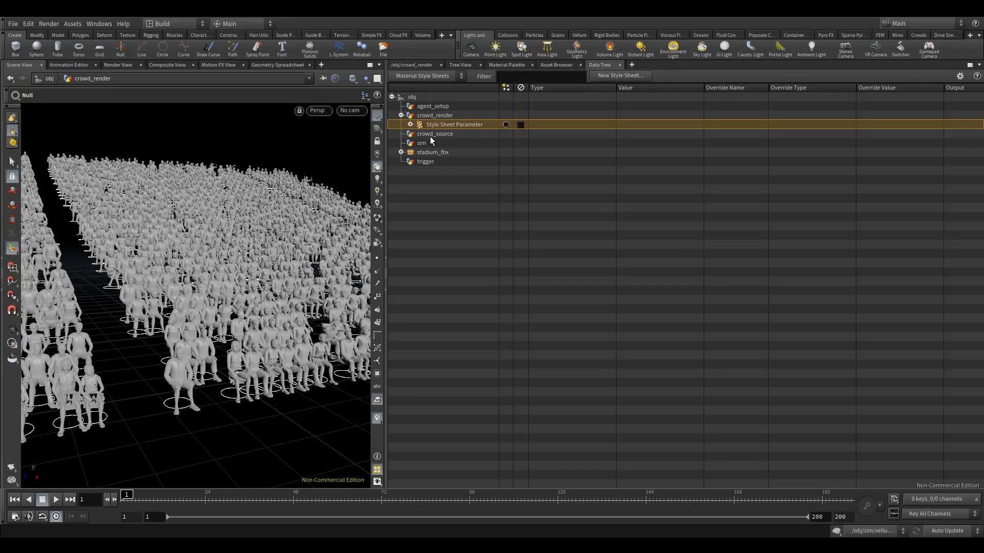
left_click(409, 125)
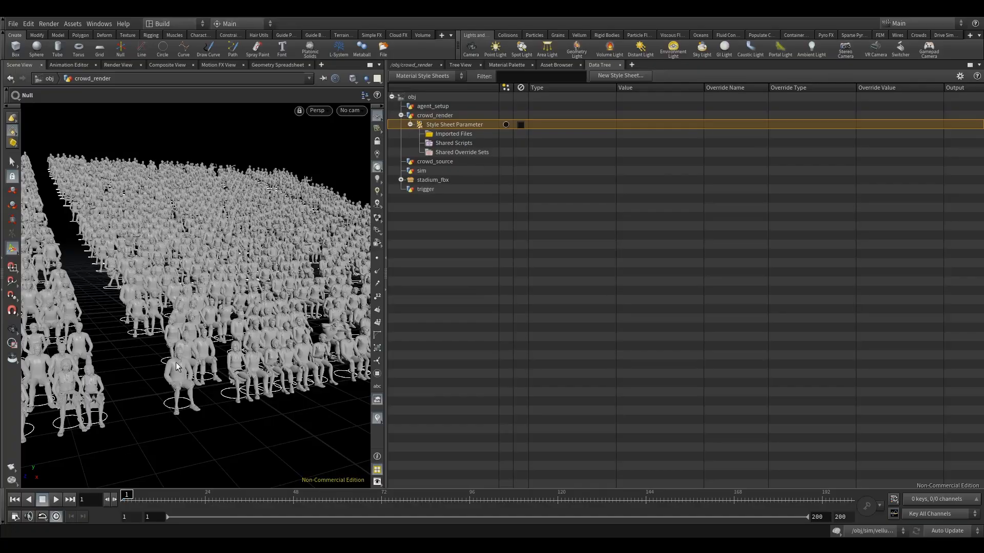
right_click_drag(199, 380, 226, 338, "alt")
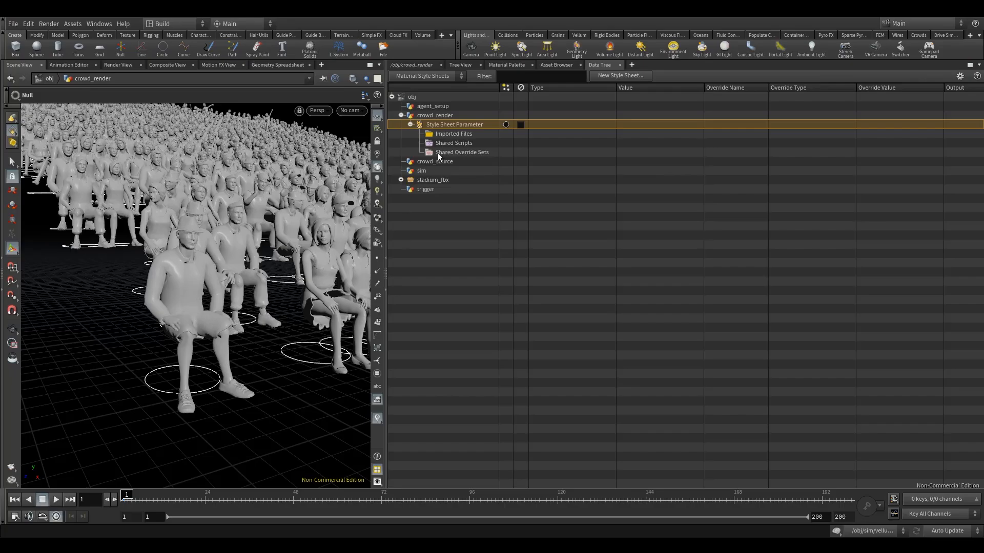
Step: Go to the mat network and delete all the existing material and texture nodes
left_click(413, 65)
left_click(436, 80)
left_click(436, 80)
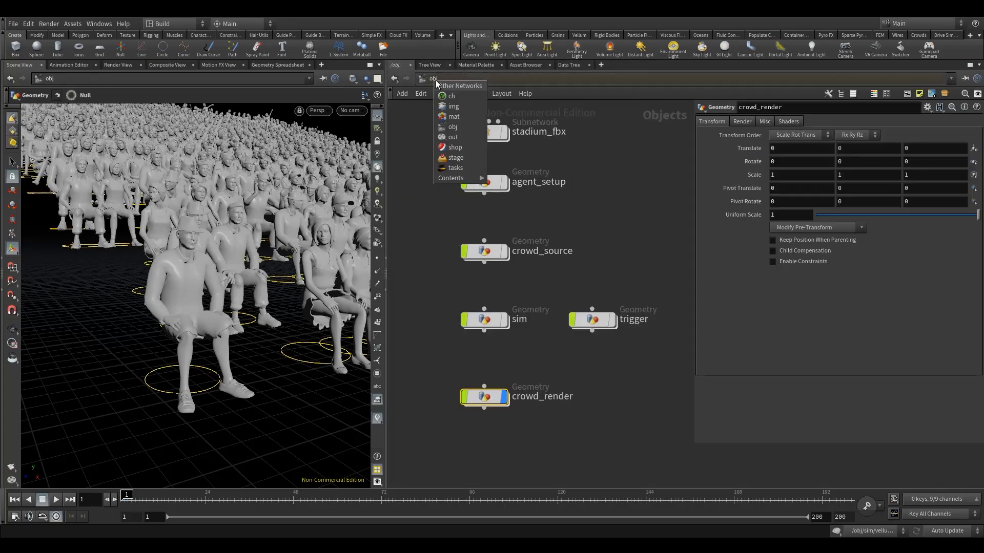
left_click(454, 117)
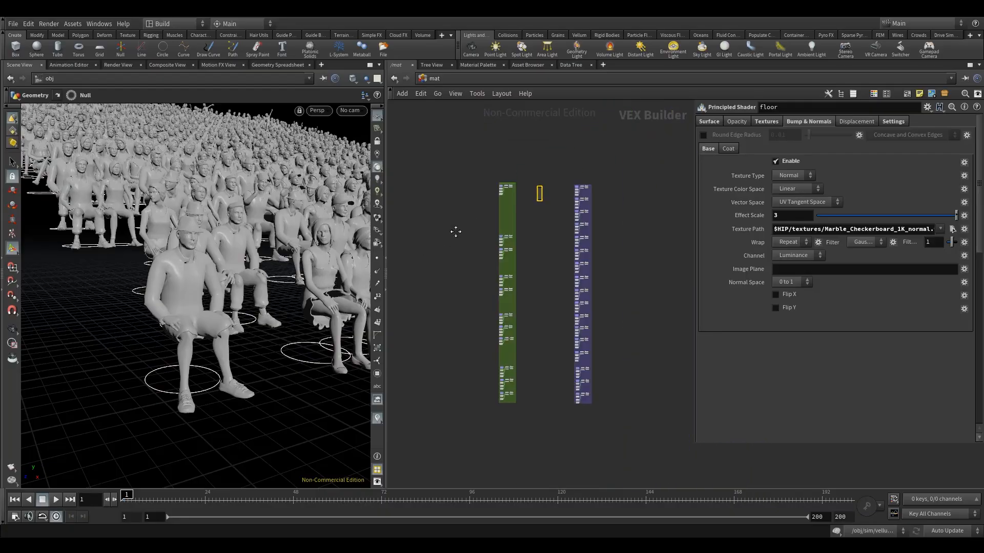
scroll(525, 205, "up", 6)
middle_click_drag(520, 158, 545, 210)
scroll(545, 210, "down", 5)
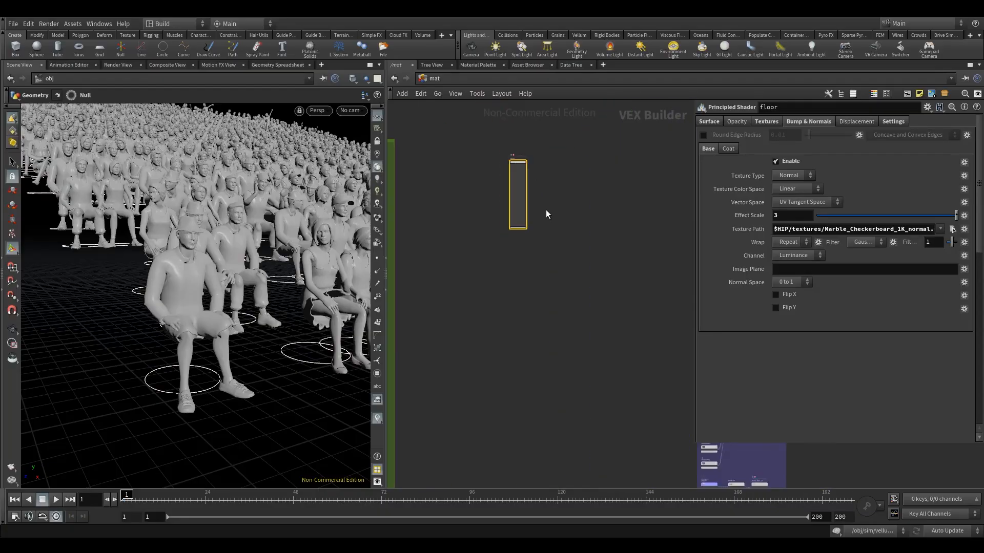
left_click_drag(446, 161, 519, 248)
scroll(522, 237, "down", 4)
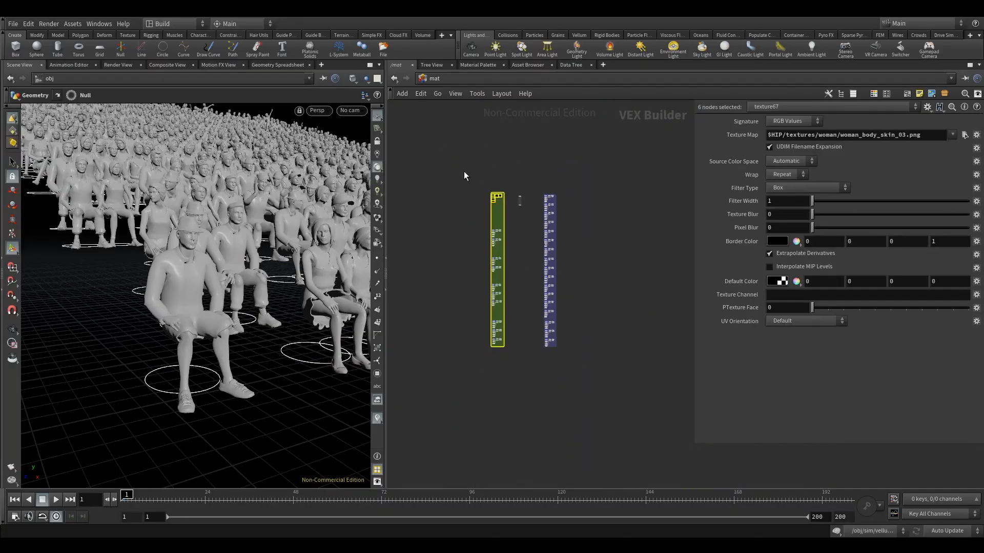
left_click_drag(465, 176, 618, 388)
key("Delete")
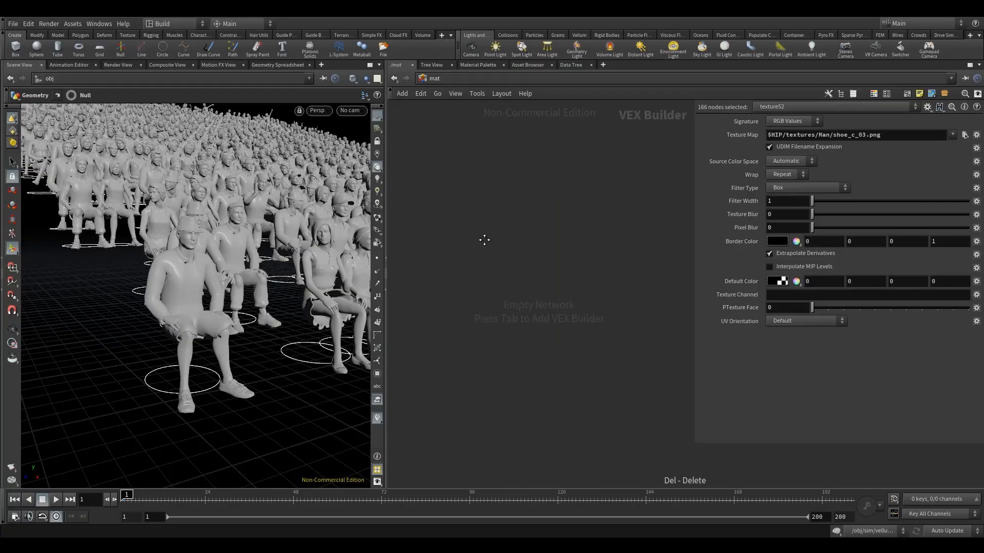
Step: Add a Principled Shader to the empty mat network and rename it agent
key("Tab")
type("prin")
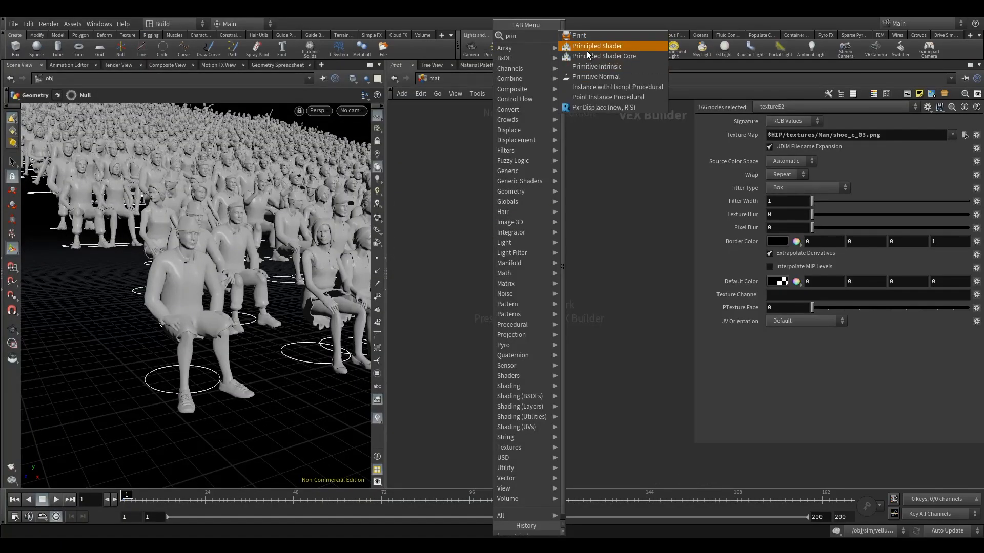
left_click(588, 50)
left_click(527, 225)
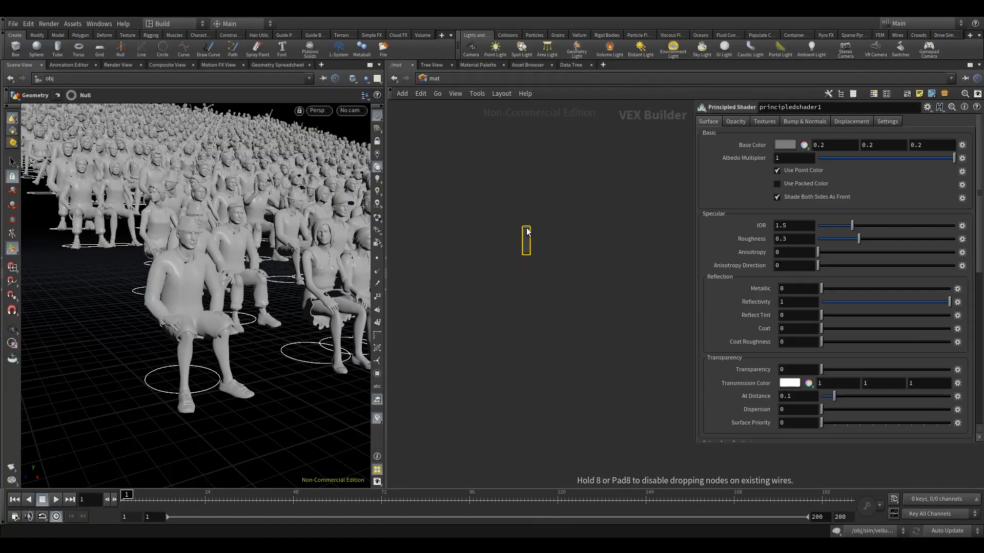
double_click(519, 213)
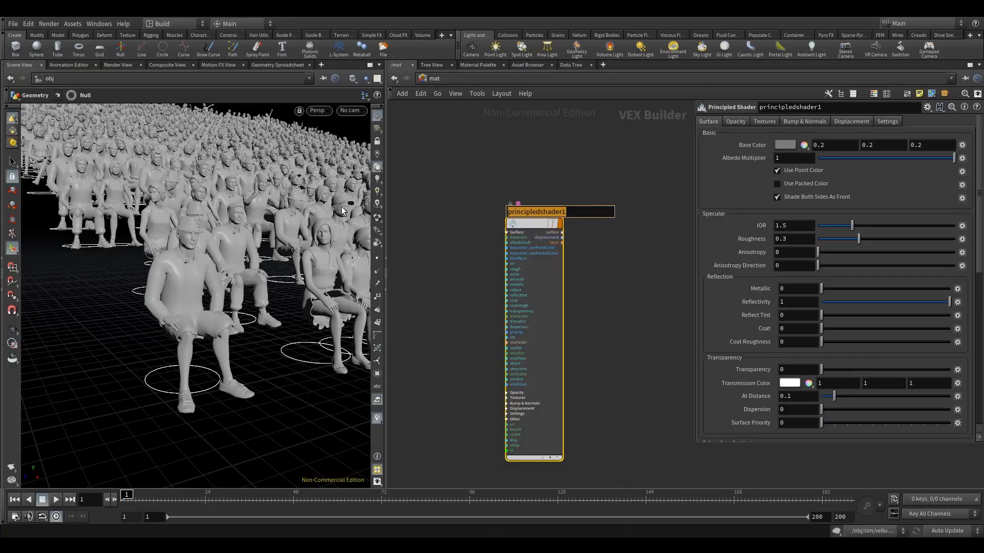
type("agent")
key("Return")
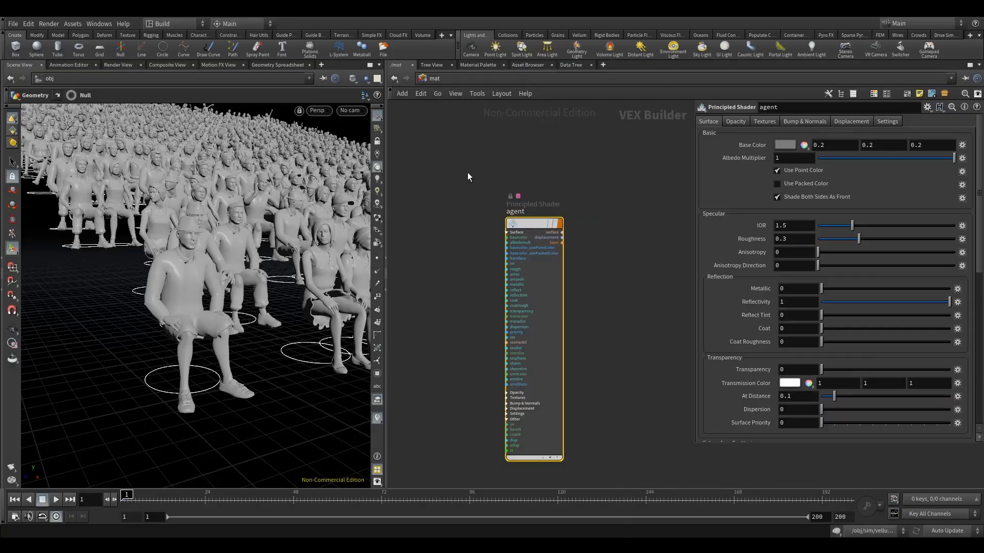
Step: Set the agent shader's roughness to 0.8 and its base color to white (1, 1, 1)
double_click(784, 239)
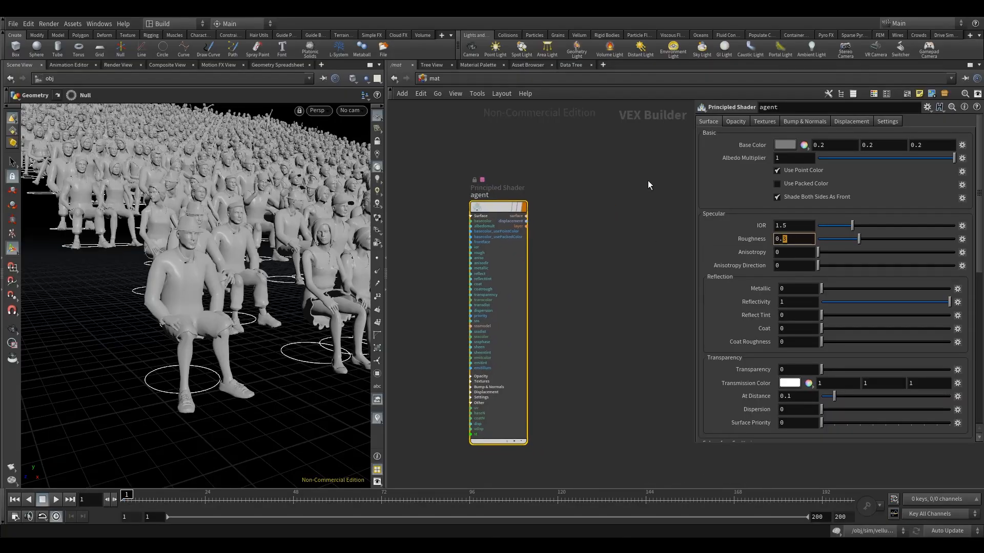
type("8")
left_click(602, 174)
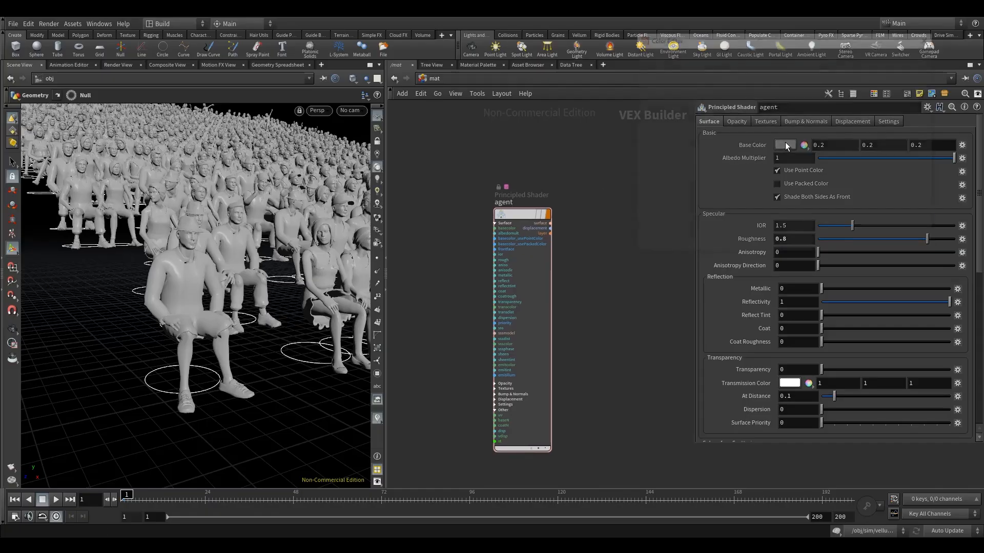
left_click(785, 144)
left_click(929, 37)
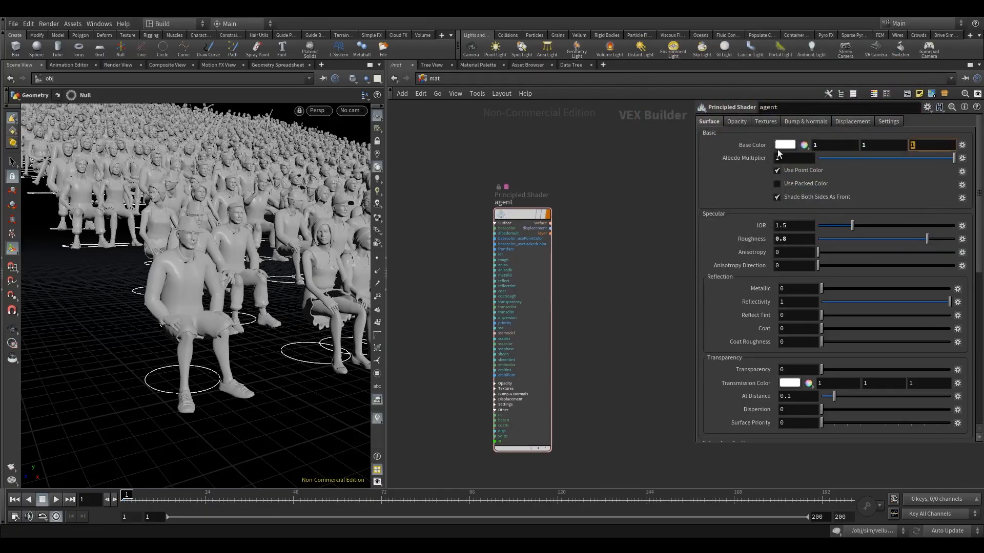
middle_click_drag(593, 220, 583, 212)
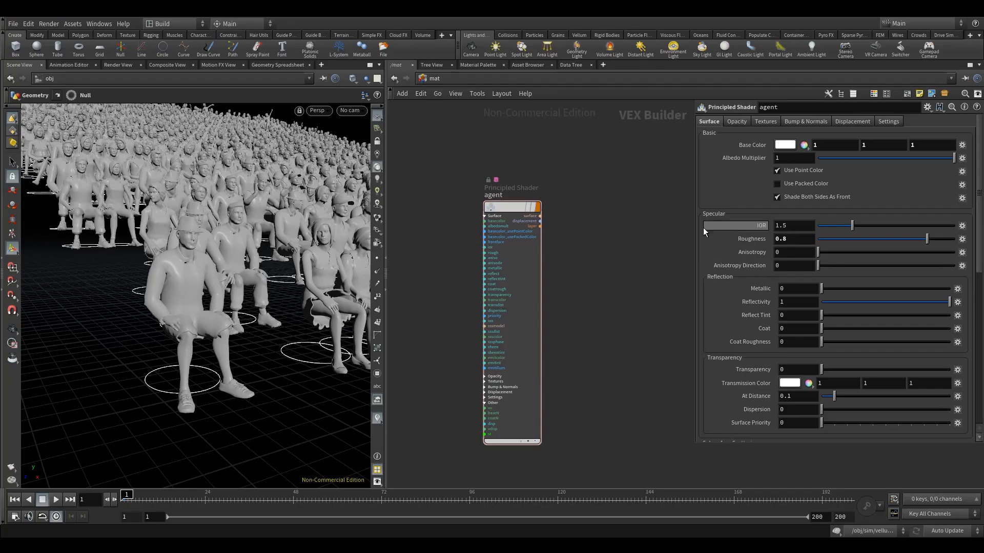
left_click(516, 207)
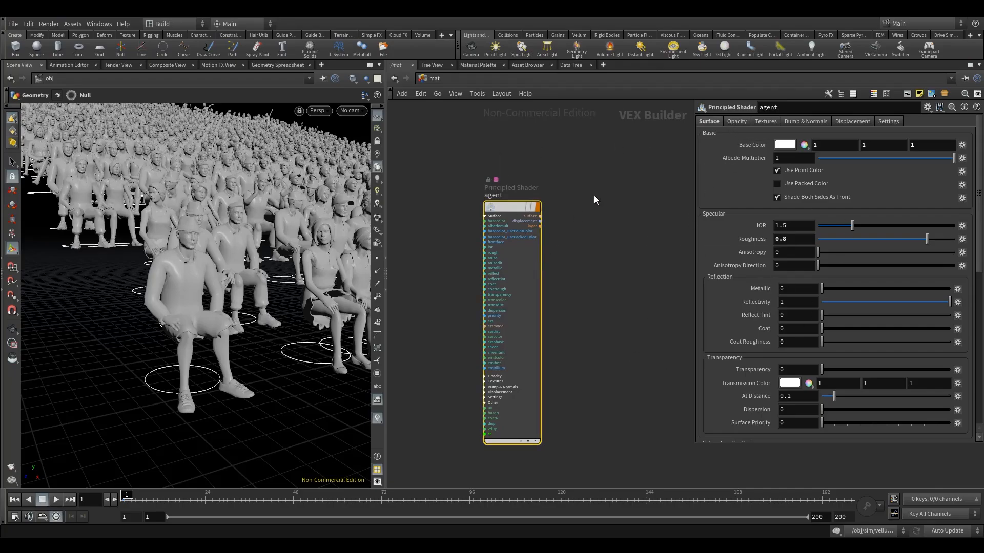
Step: Go back from the mat network to crowd_render and add a style under its Style Sheet Parameter in the Data Tree
left_click(435, 79)
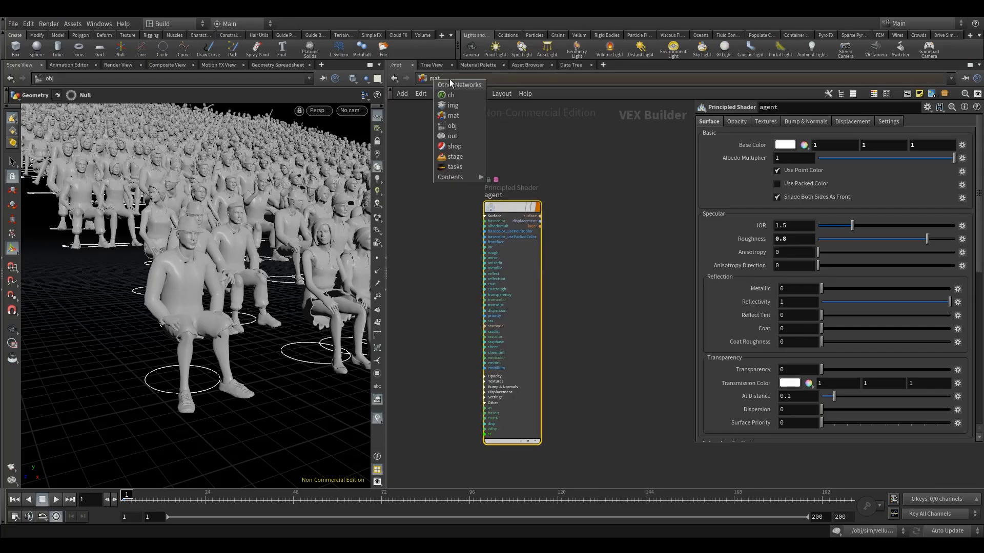
left_click(462, 114)
double_click(485, 395)
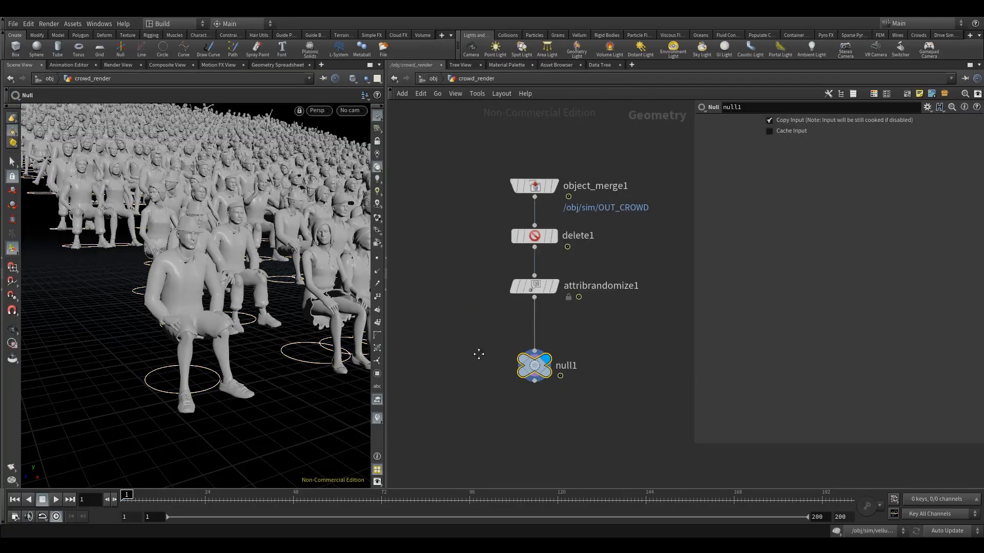
left_click(601, 65)
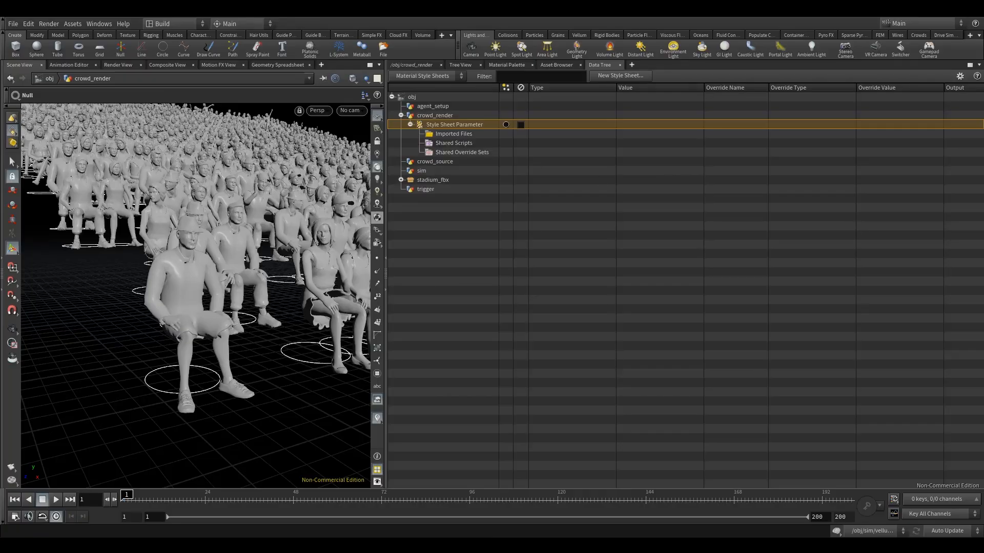
right_click(420, 125)
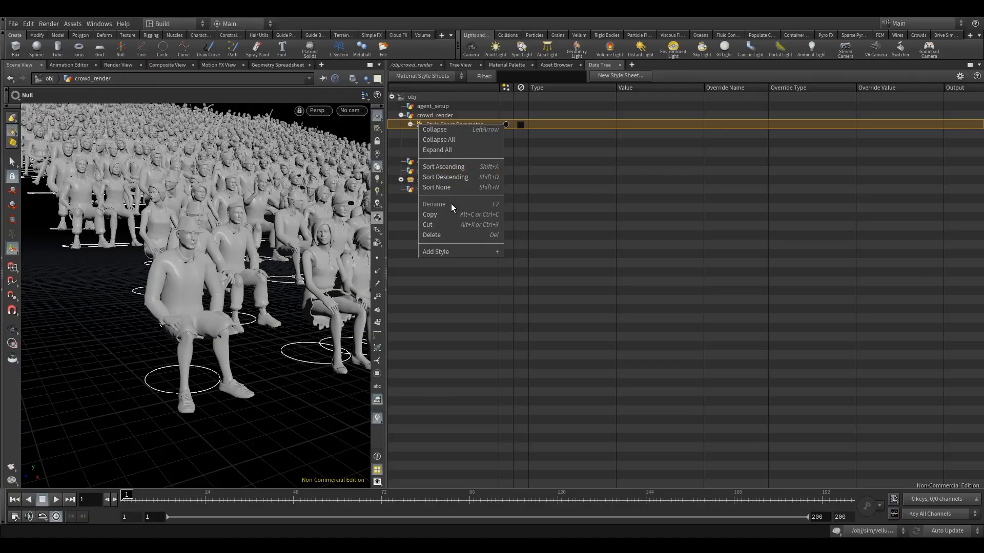
left_click(449, 247)
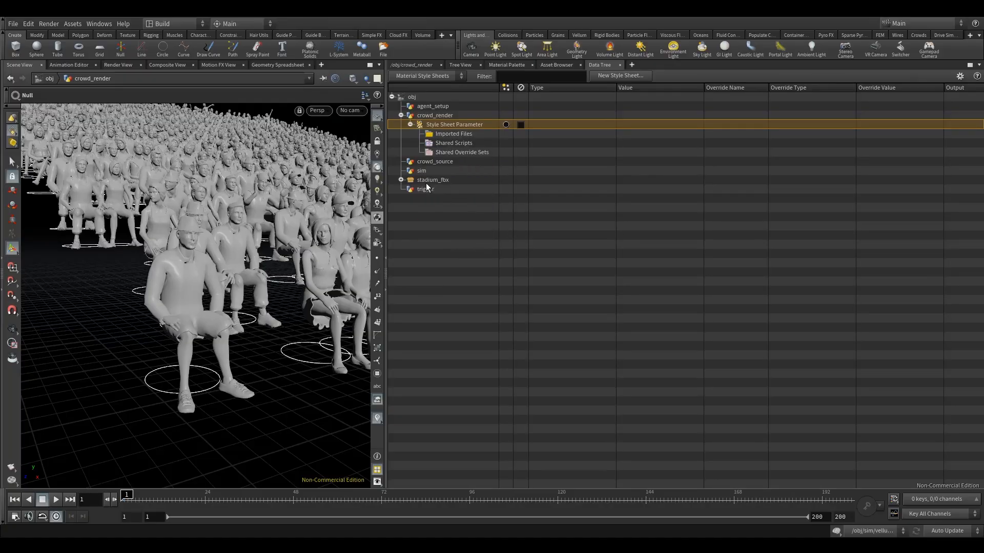
right_click(419, 125)
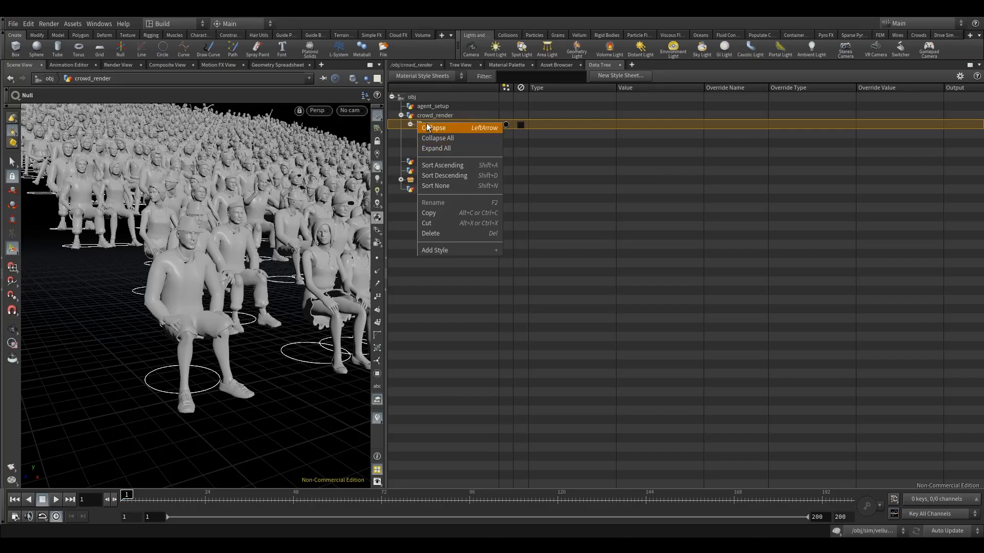
left_click(443, 251)
left_click(466, 163)
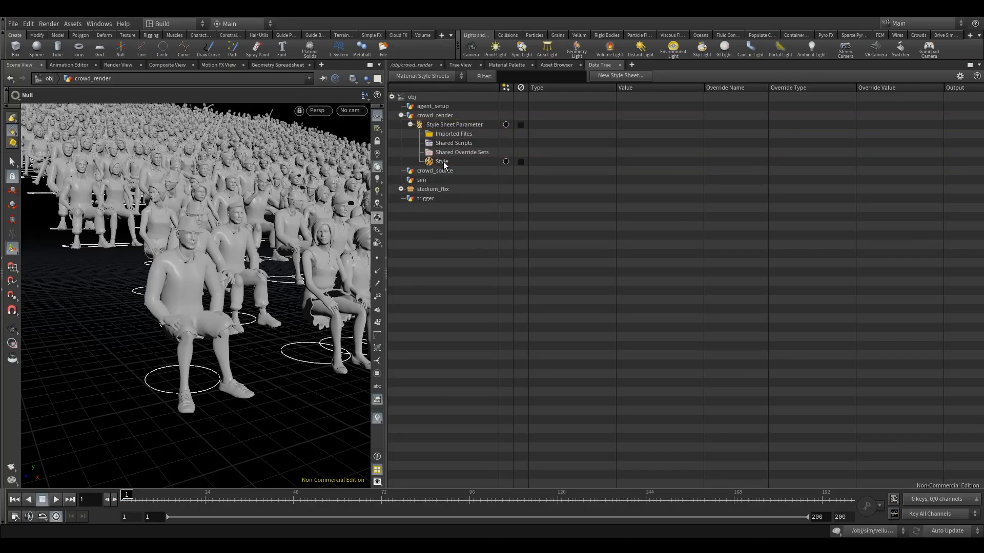
Step: Rename the new style under crowd_render's Style Sheet Parameter to setMaterial
right_click(441, 162)
left_click(469, 169)
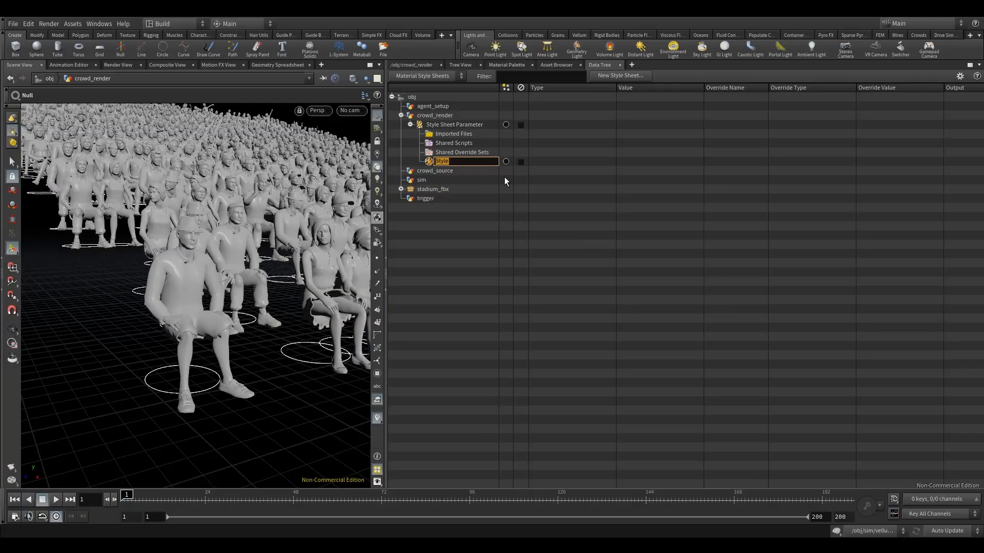
type("setMaterial")
left_click(456, 174)
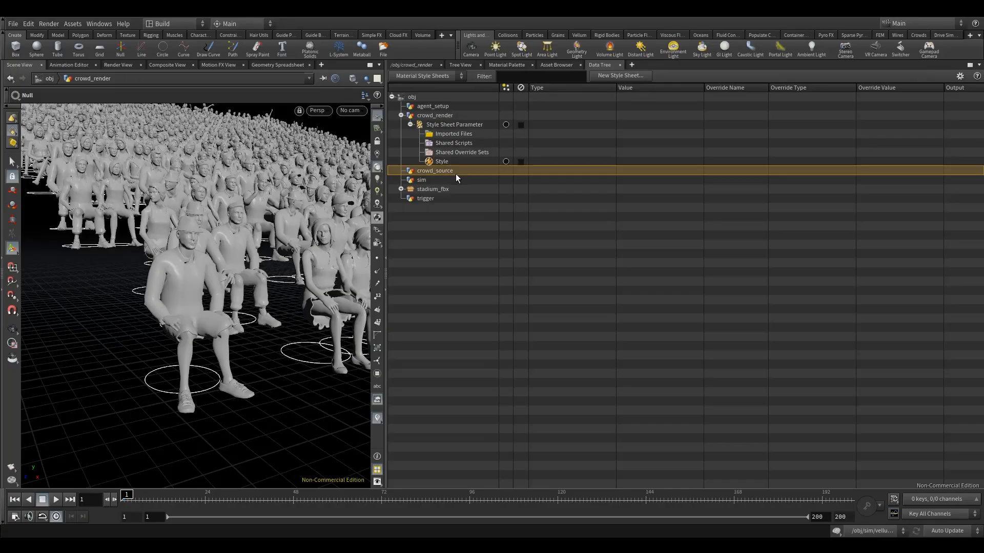
left_click(448, 161)
right_click(439, 164)
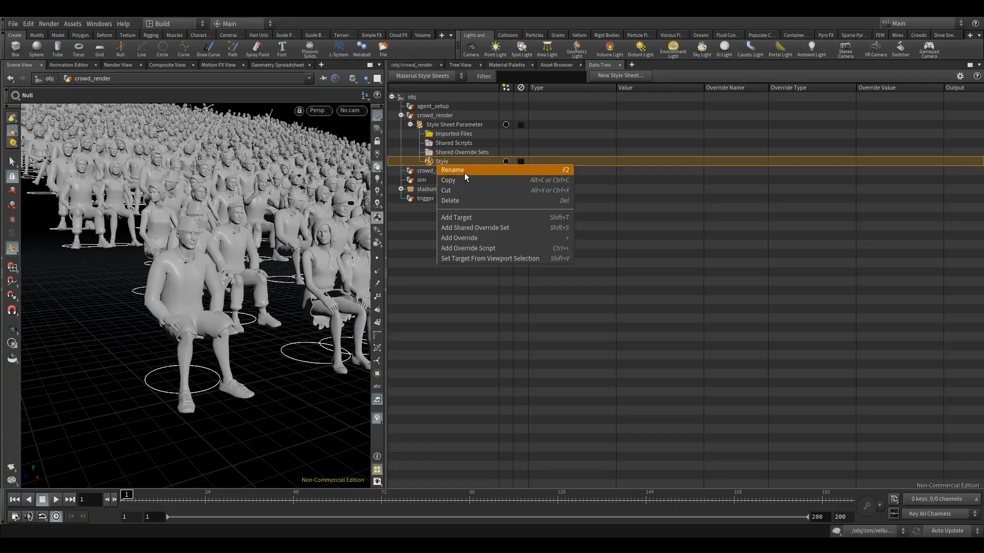
left_click(464, 173)
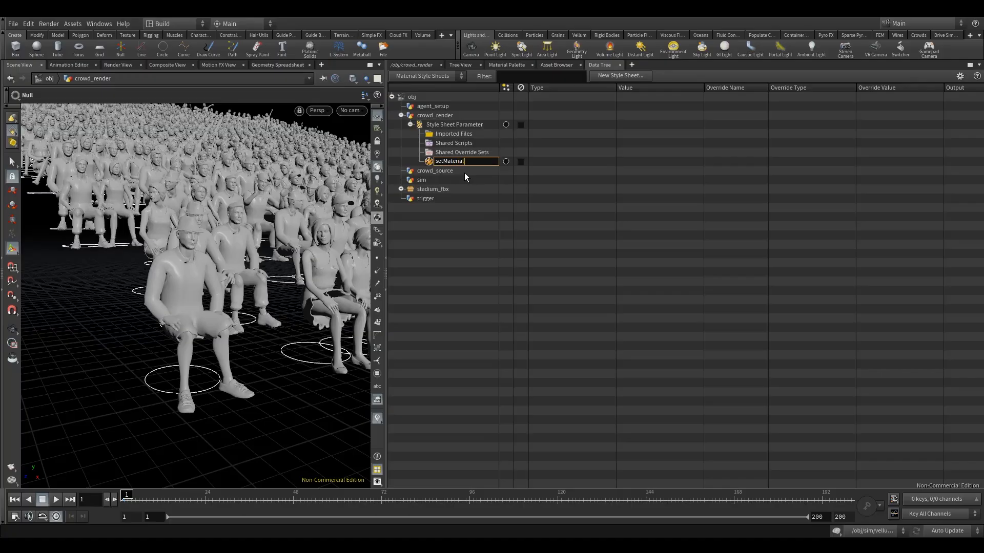
key("Return")
Step: Add an override to the setMaterial style and set its type to Set Material
left_click(428, 163)
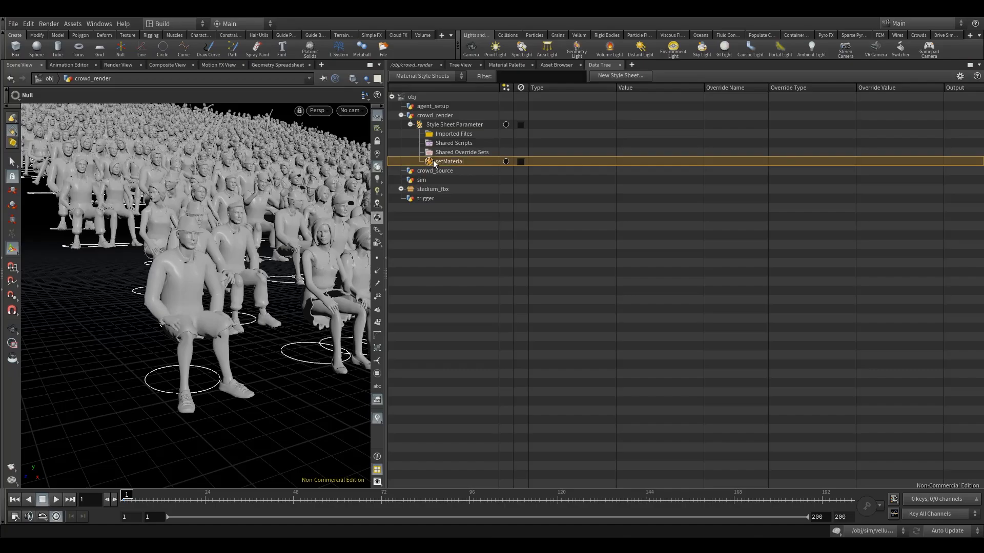
right_click(432, 161)
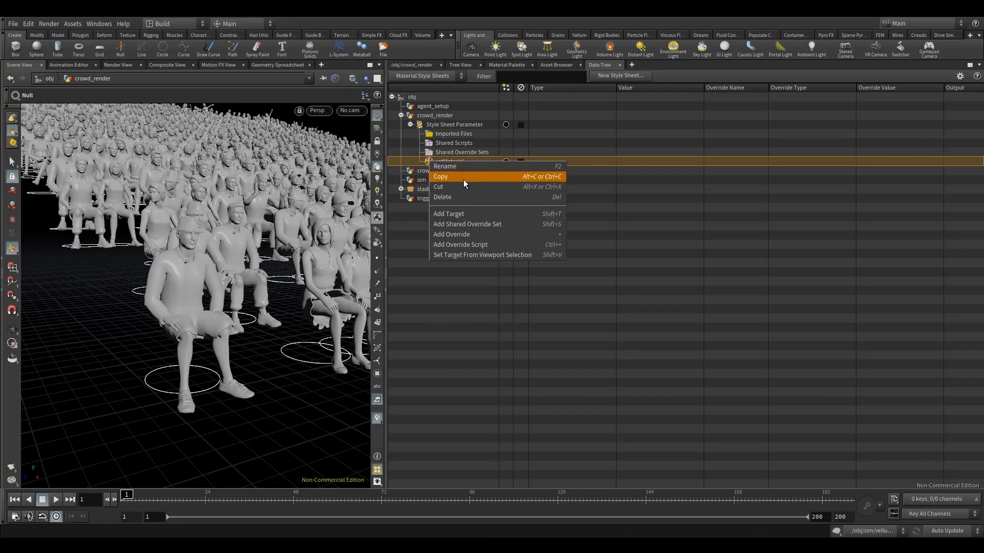
left_click(470, 233)
left_click(444, 171)
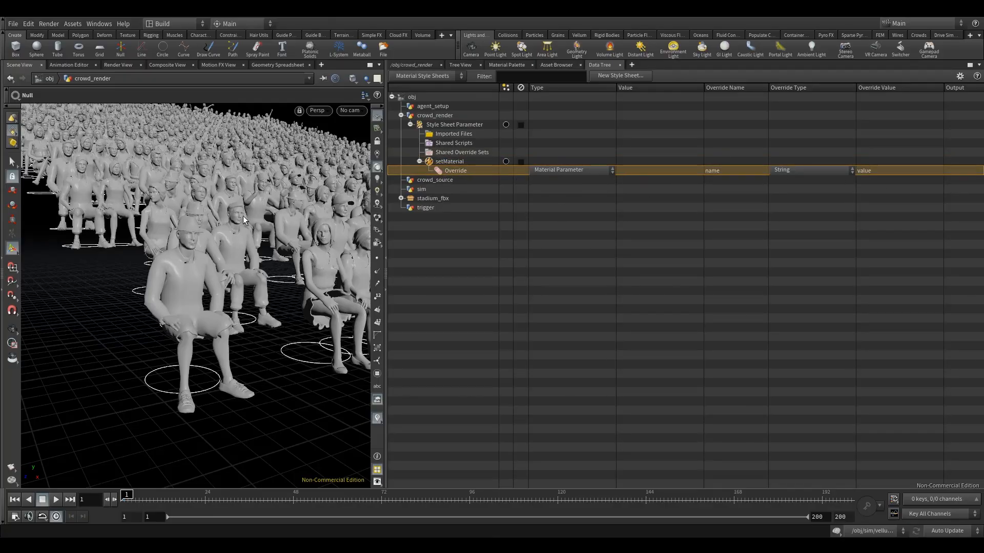
left_click(552, 170)
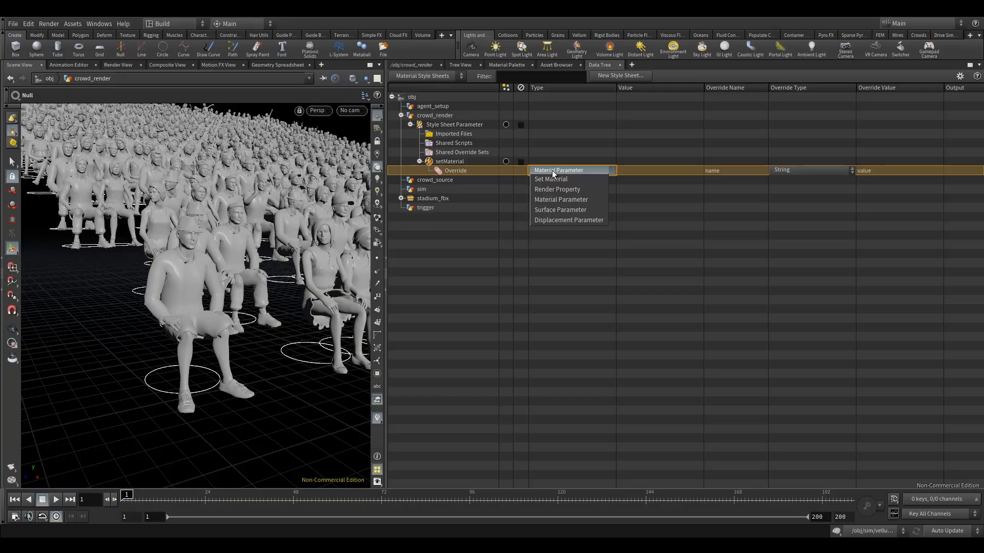
left_click(562, 180)
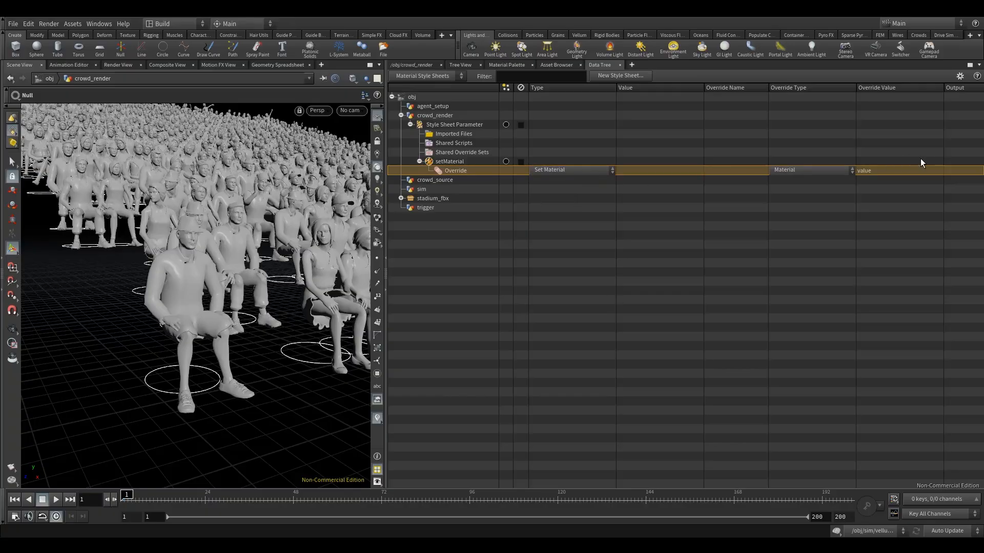
Step: Set the override's material value to the agent shader at /mat/agent
left_click(905, 170)
left_click(939, 171)
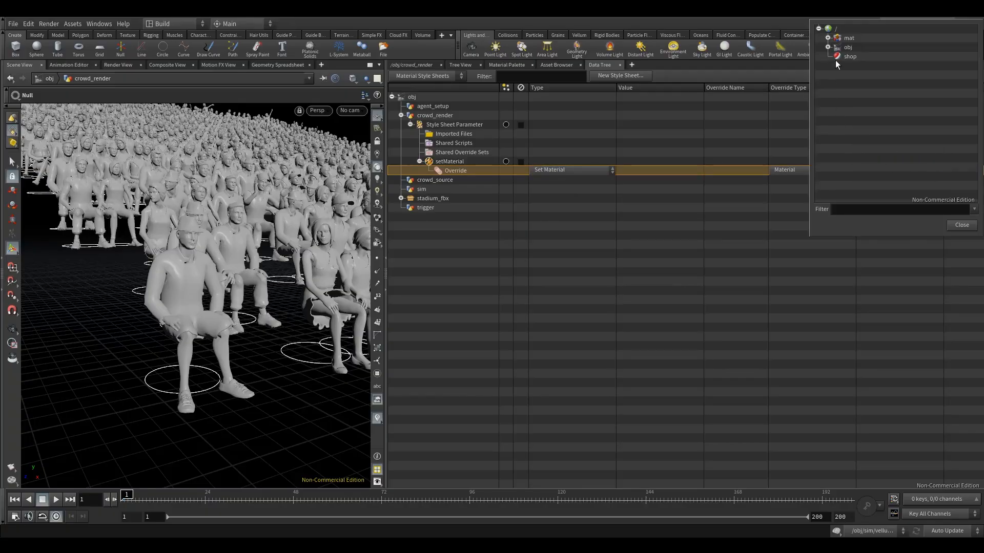
left_click(828, 37)
left_click(857, 48)
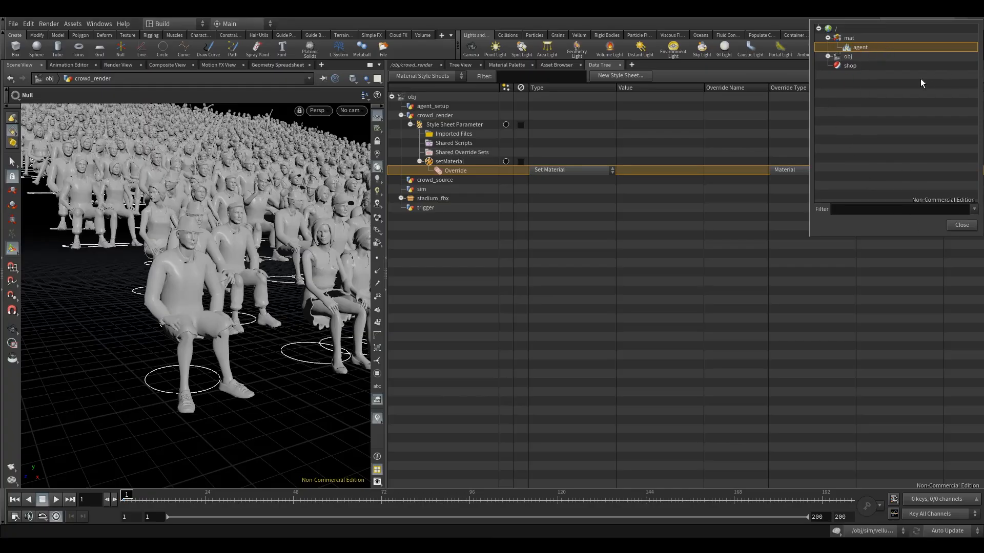
left_click(961, 224)
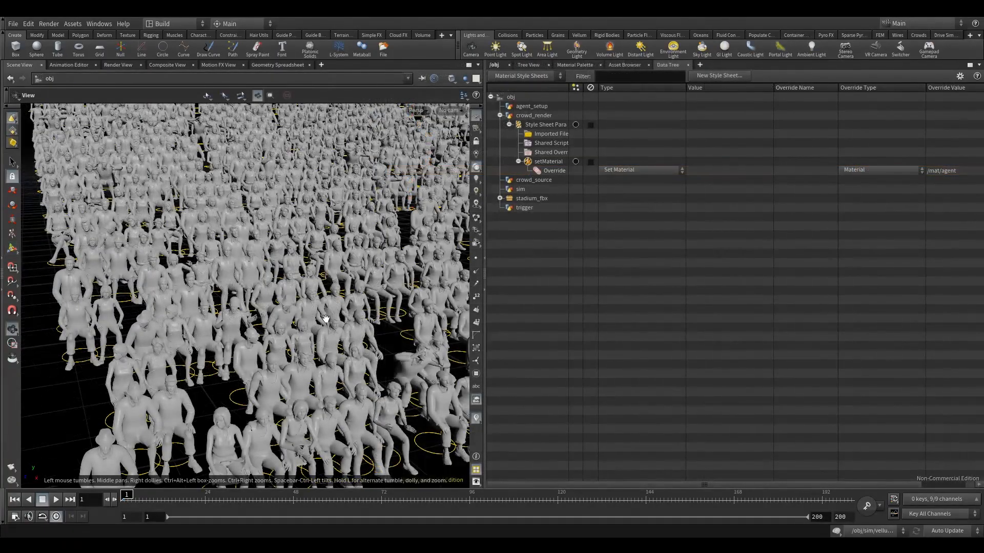
Step: Enable the display of materials on objects in the viewport and compare the crowd with and without its shader
left_click_drag(322, 308, 314, 300)
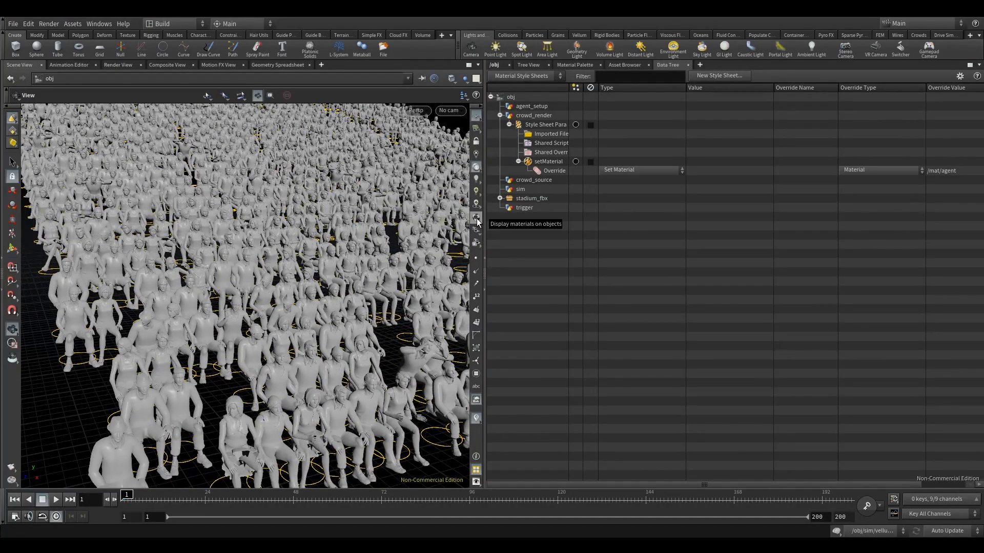
left_click(475, 221)
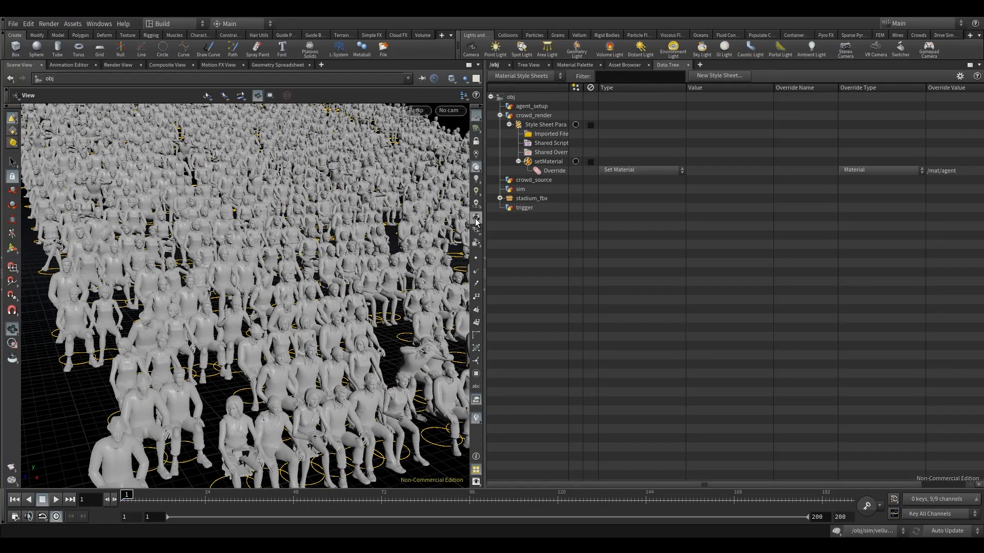
mouse_move(299, 270)
left_mouse_down()
mouse_move(328, 262)
mouse_move(317, 263)
left_mouse_up()
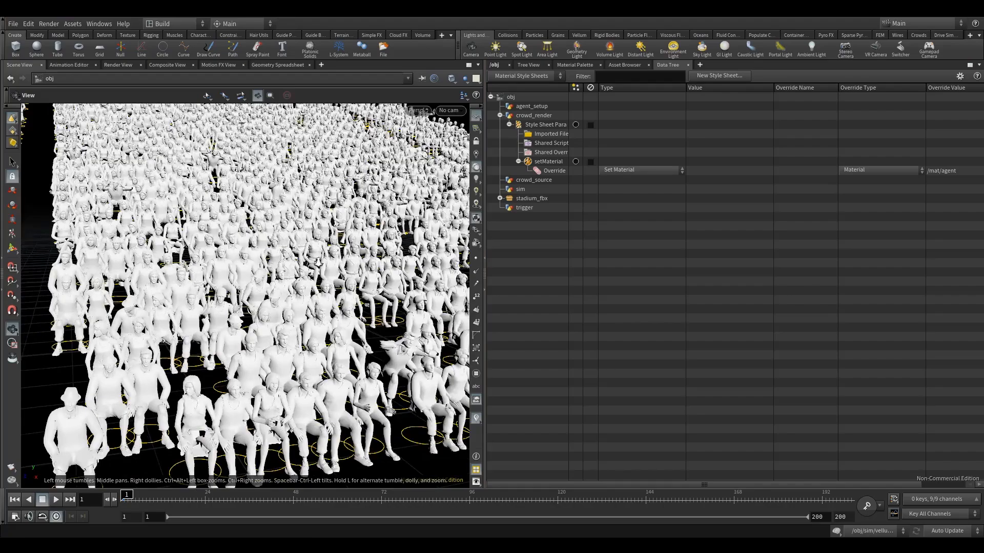
right_click_drag(318, 262, 310, 264)
left_click(476, 221)
left_click(476, 220)
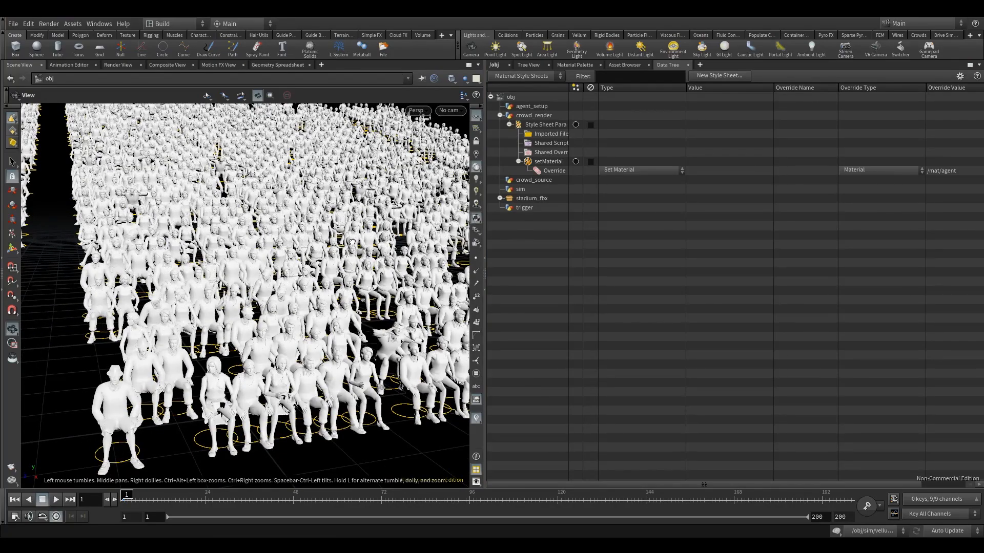
left_click_drag(352, 242, 374, 233)
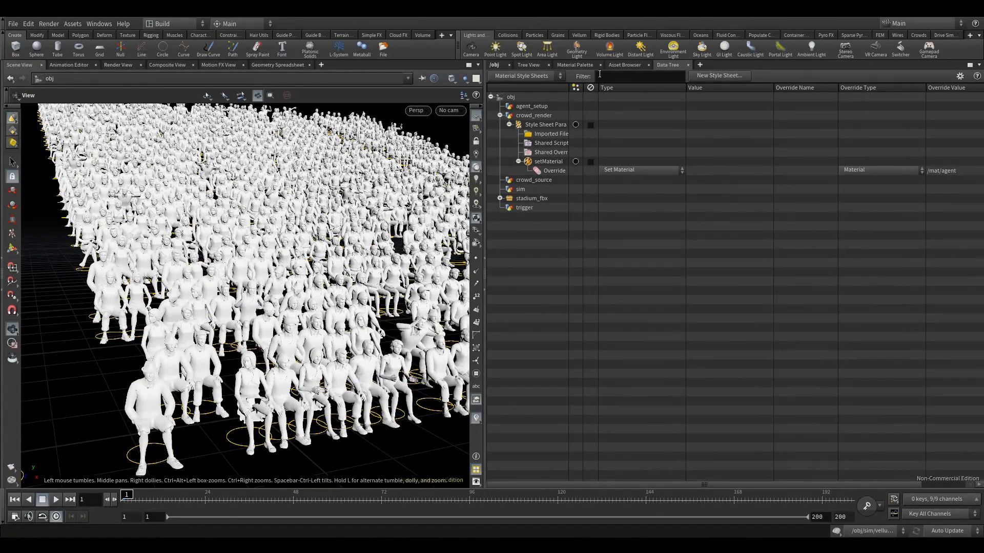
Step: Check the crowd_render object's material setting and the node chain inside it for any direct material assignment
left_click(495, 65)
left_click_drag(526, 339, 604, 418)
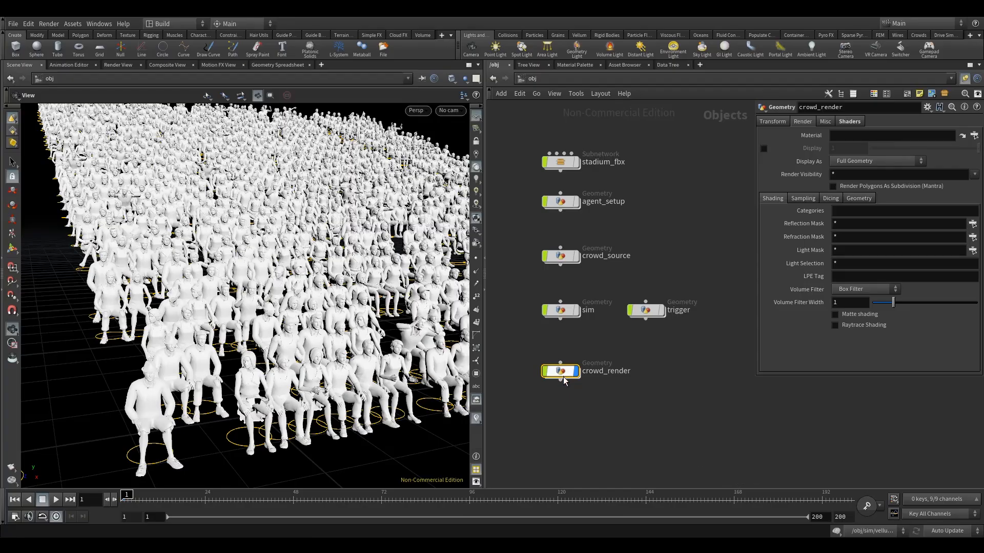
left_click(865, 134)
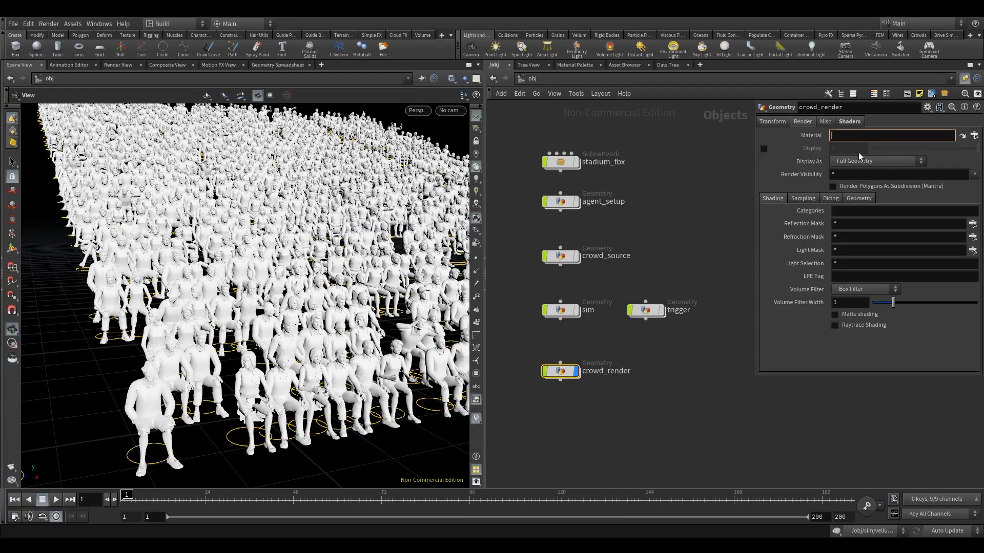
double_click(569, 369)
left_click_drag(527, 390, 612, 257)
left_click_drag(517, 371, 600, 423)
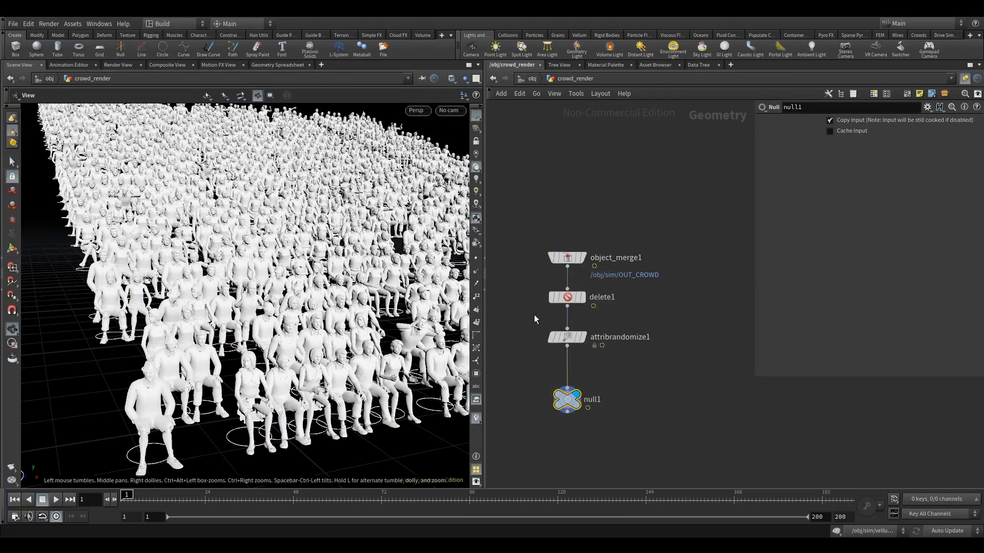
left_click(532, 78)
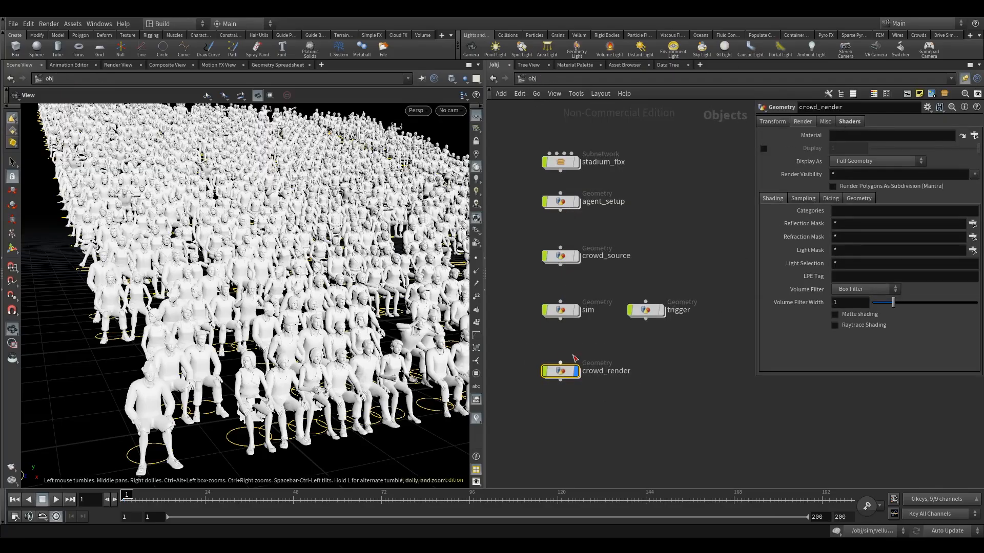
Step: Examine the Material Style Sheet code stored in the crowd_render object's shader parameters
left_click(854, 122)
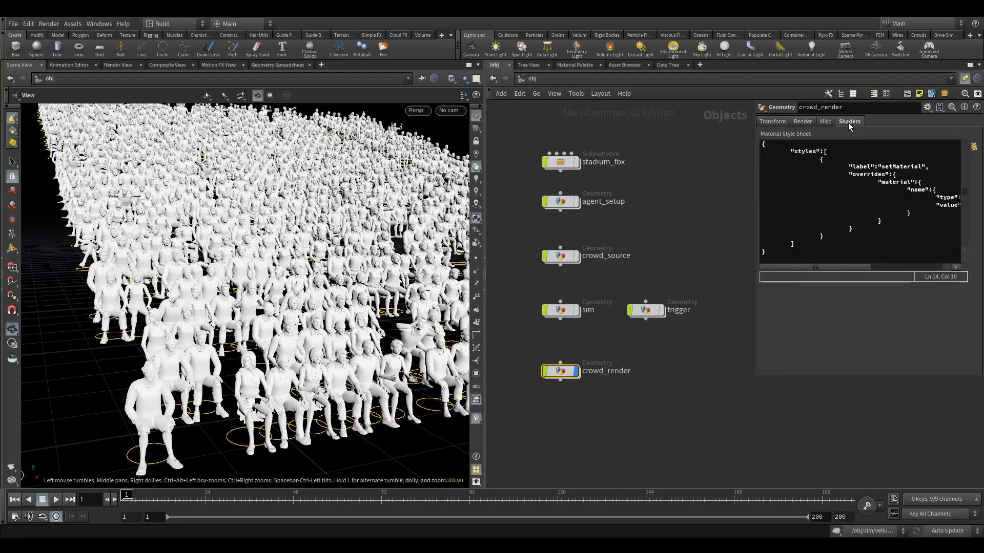
left_click_drag(756, 215, 600, 215)
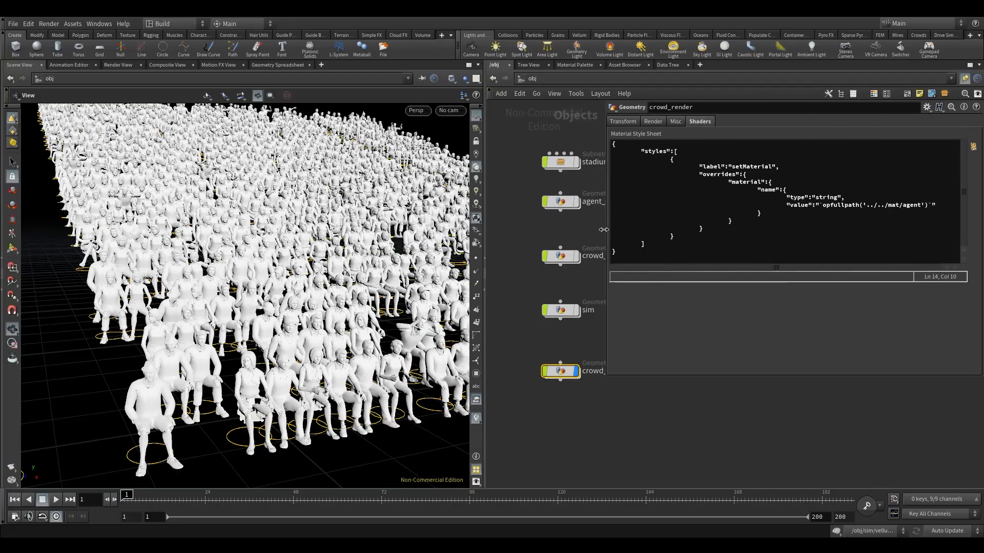
left_click(677, 255)
left_click_drag(677, 255, 711, 89)
left_click(658, 258)
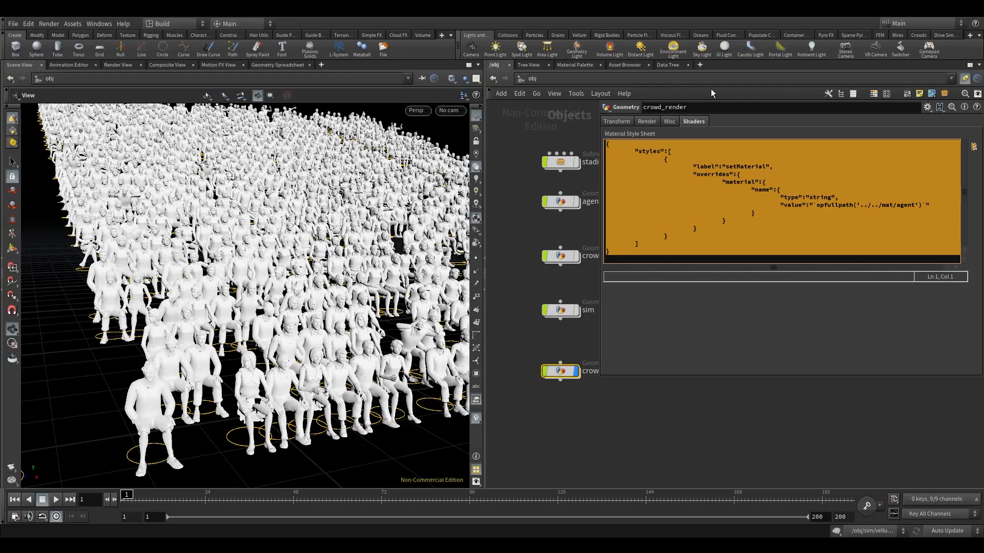
left_click(587, 232)
left_click(642, 221)
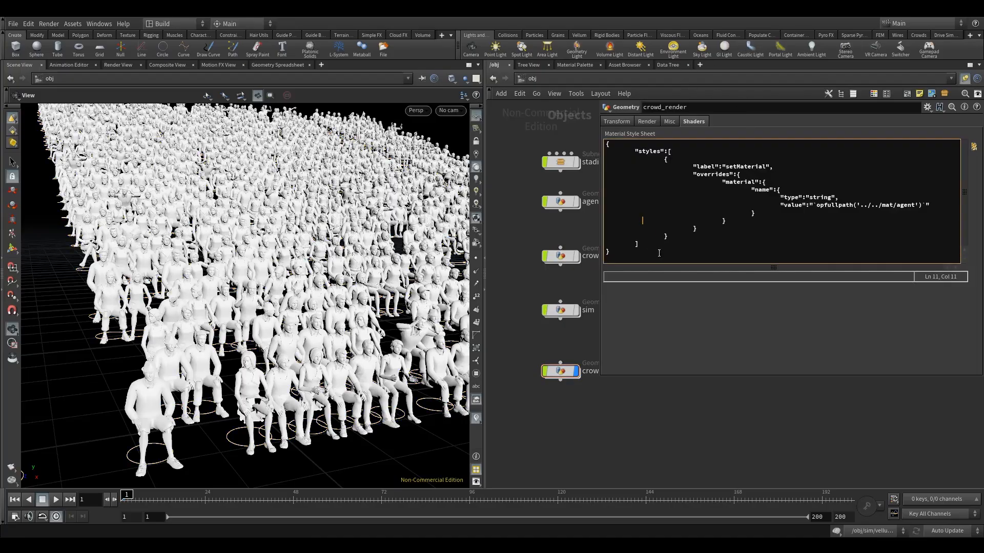
left_click_drag(658, 252, 586, 149)
left_click(752, 219)
left_click_drag(601, 239, 817, 243)
Step: Review the crowd_render object's transform parameters and return to the material style sheets in the Data Tree
left_click(561, 370)
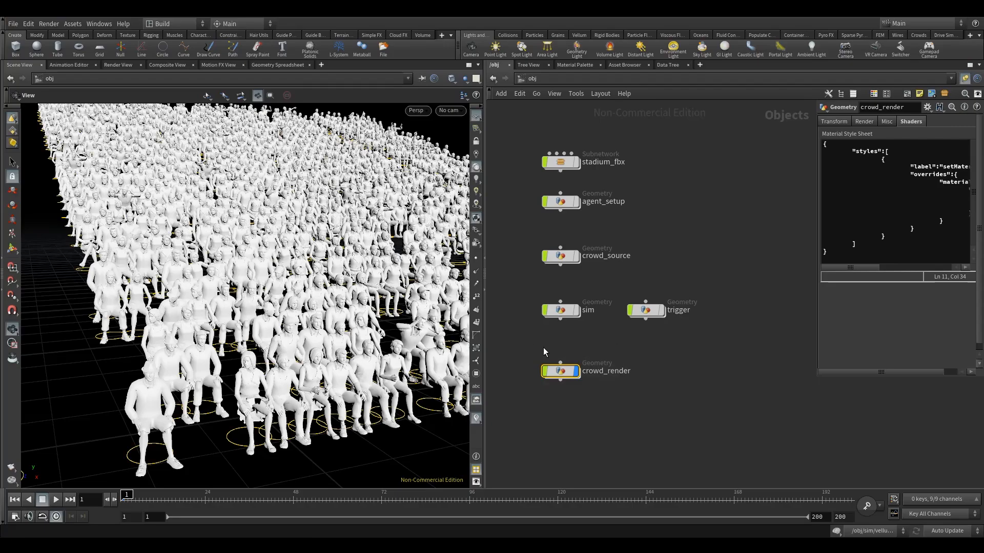
middle_click_drag(530, 329, 535, 331)
left_click(833, 121)
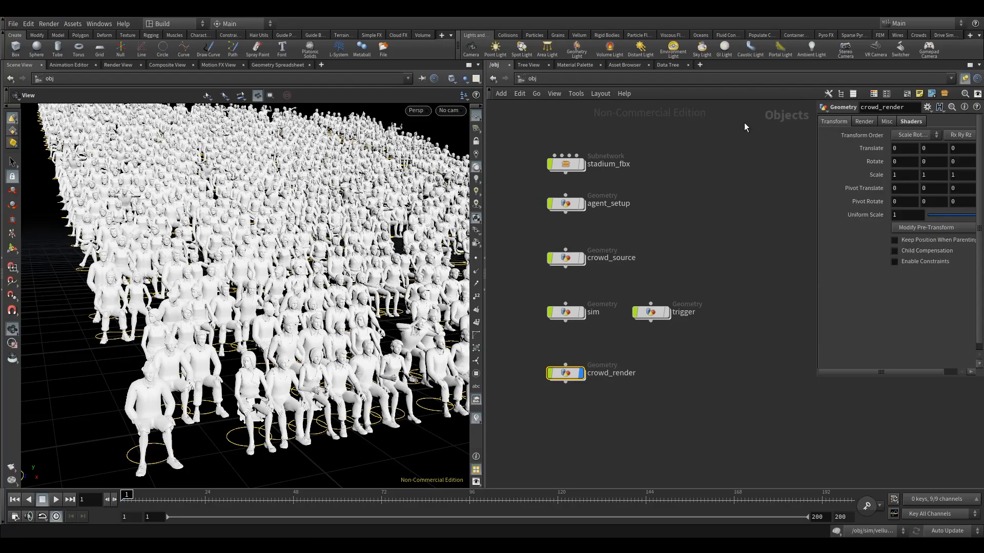
left_click(664, 64)
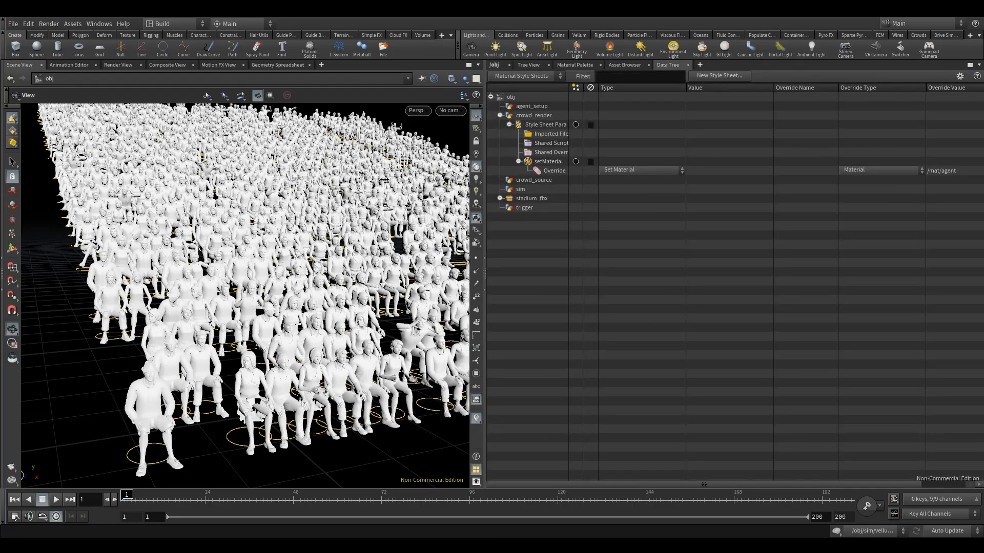
Step: Collapse the setMaterial style and add a new style to crowd_render's style sheet parameter
mouse_move(267, 267)
left_mouse_down()
mouse_move(280, 266)
mouse_move(276, 255)
left_mouse_up()
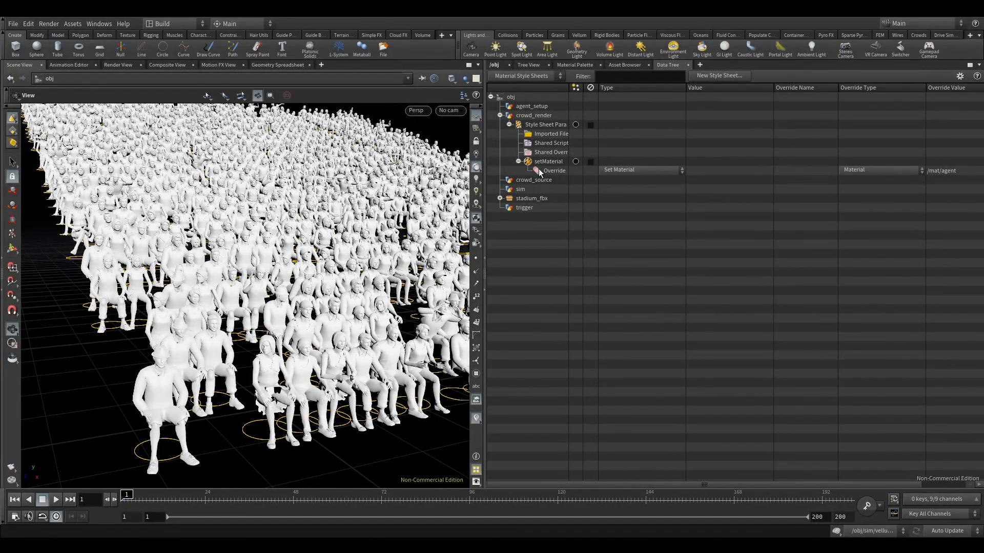
left_click(519, 161)
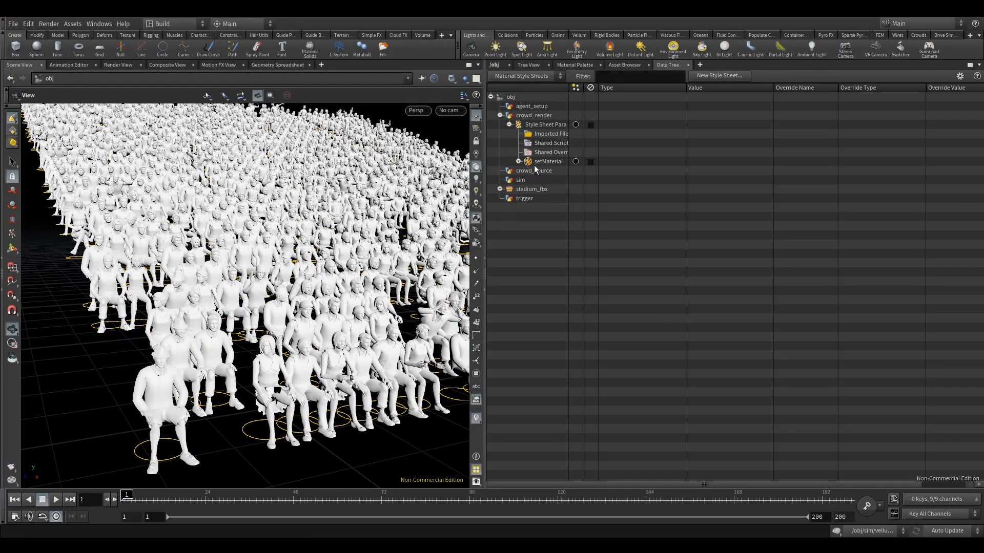
right_click(526, 162)
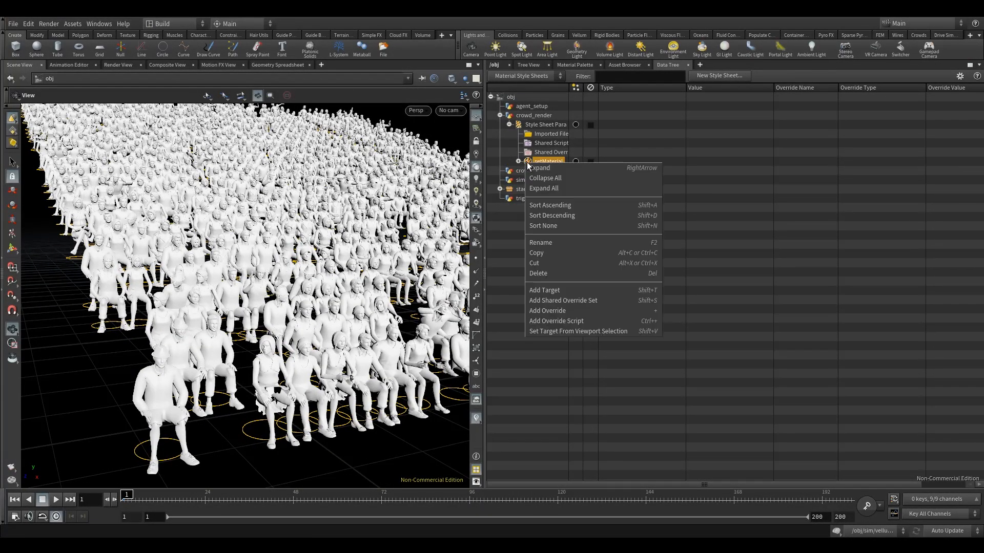
left_click(514, 126)
left_click(520, 124)
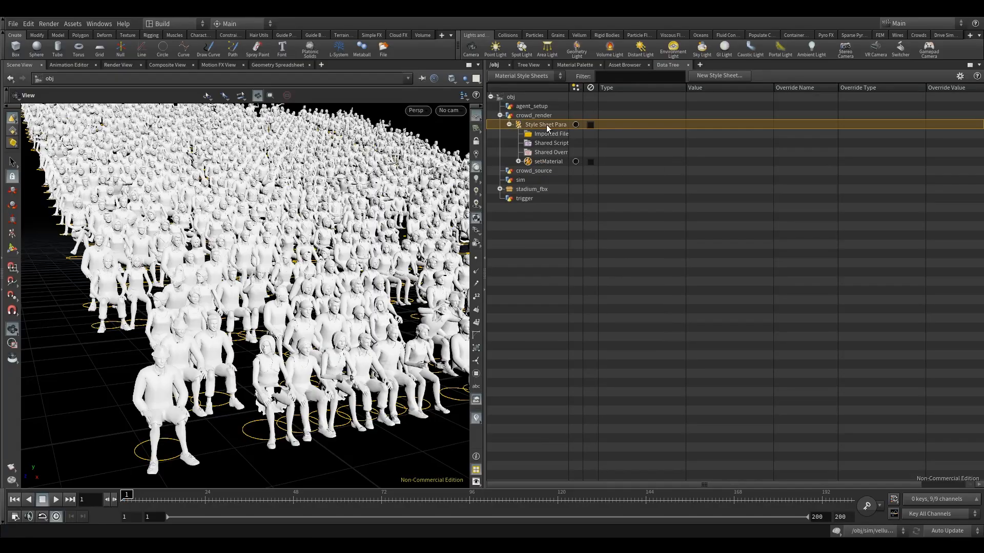
right_click(544, 125)
left_click(572, 253)
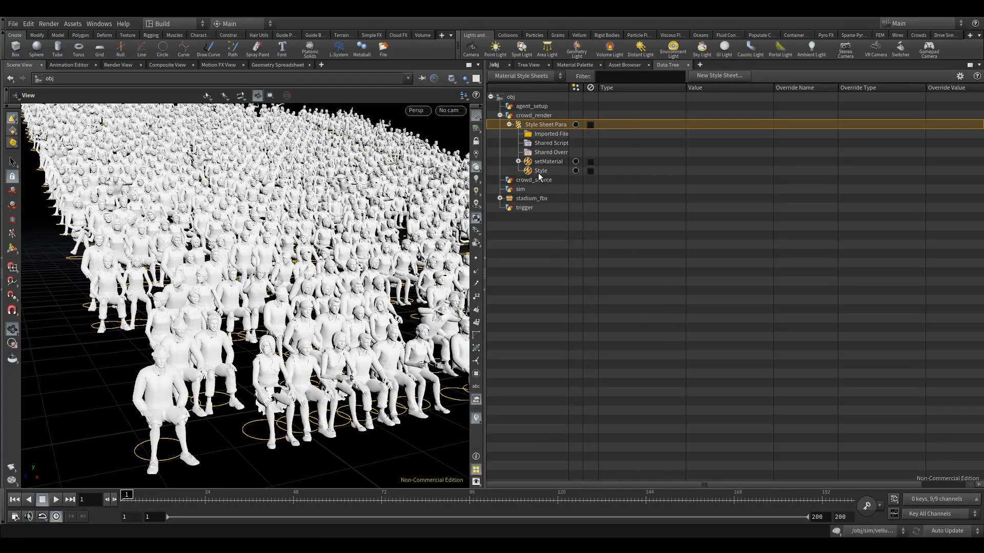
Step: Rename the newly added style under crowd_render as body
left_click(546, 171)
right_click(546, 170)
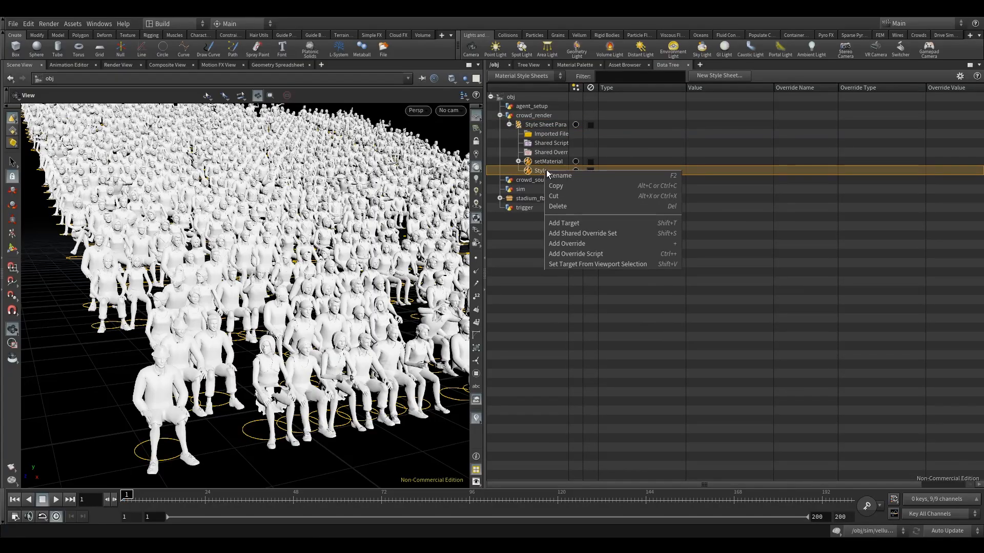
left_click(557, 175)
type("body")
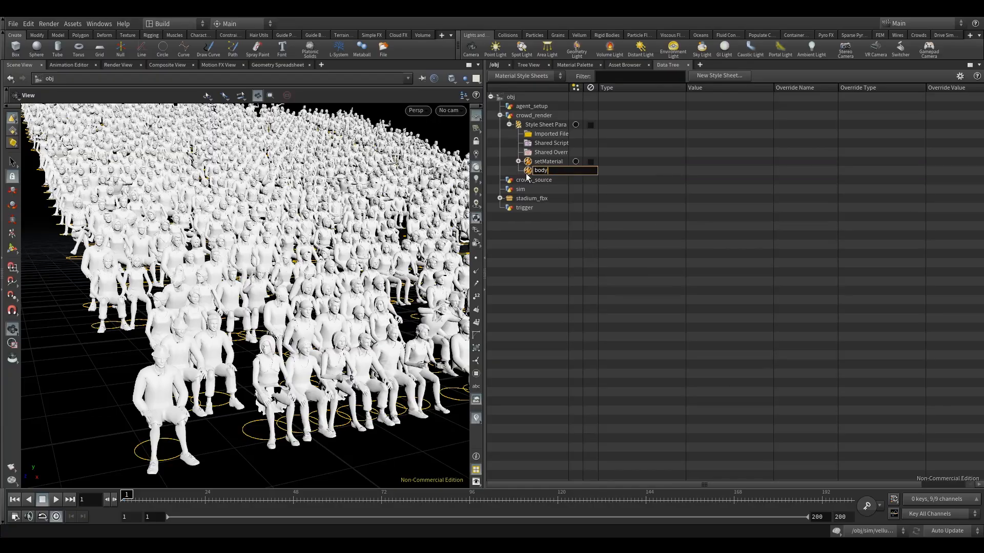
key("Escape")
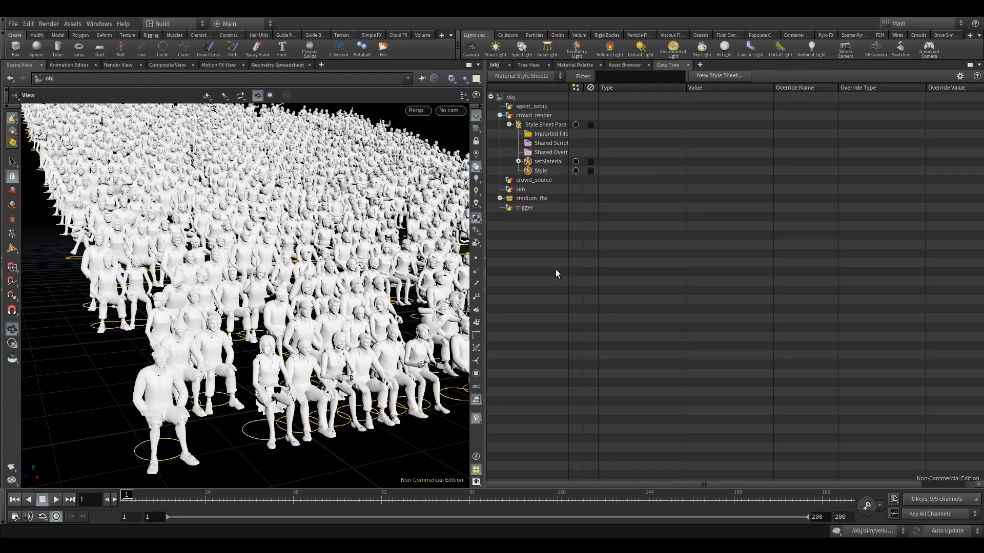
right_click(536, 170)
left_click(557, 177)
type("body")
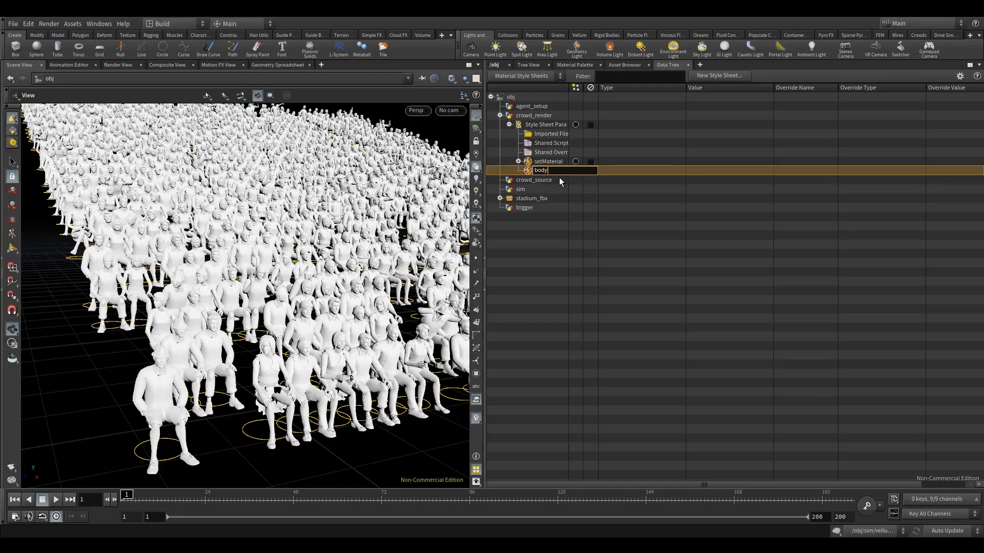
key("Return")
Step: Add a Primitive target to the body style and create a condition under that target
right_click(528, 170)
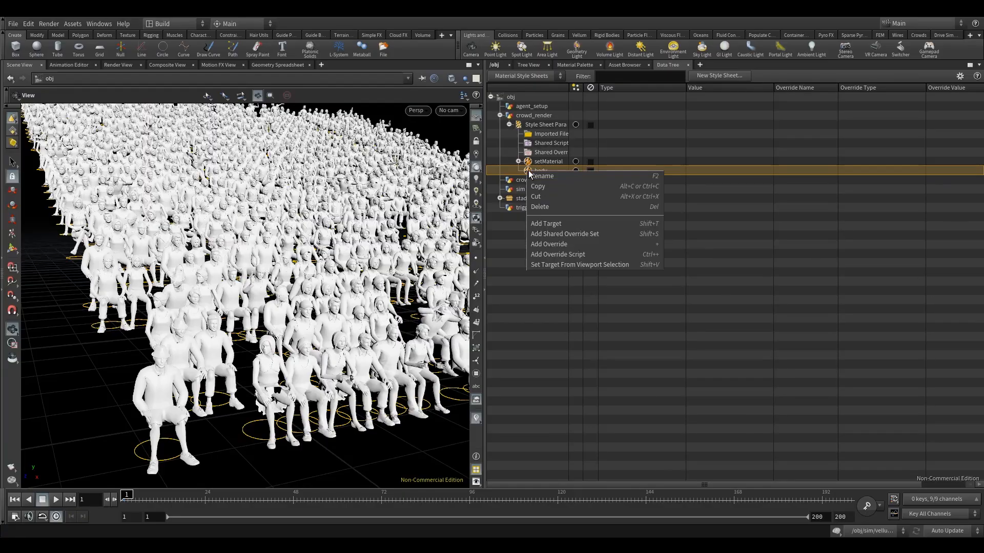
left_click(561, 222)
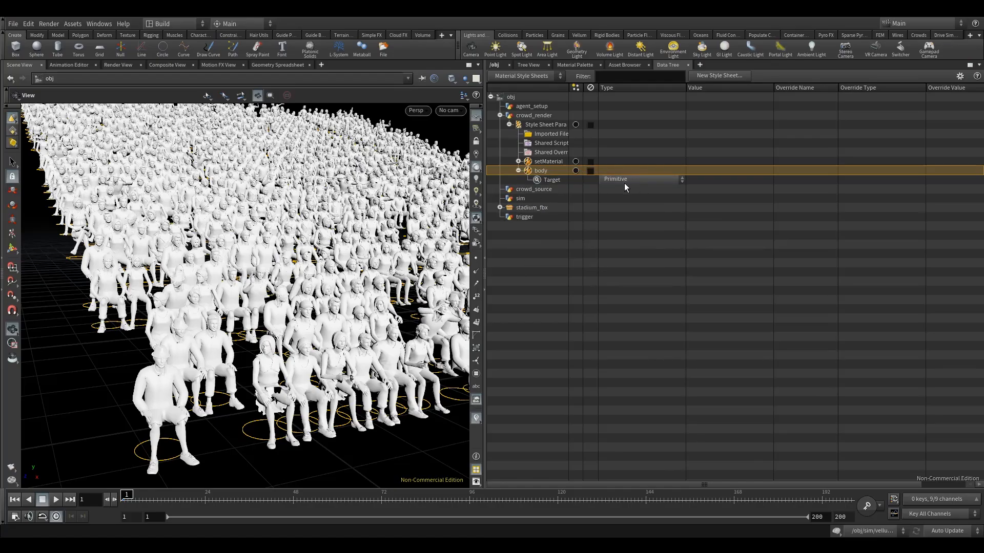
left_click_drag(233, 307, 205, 292)
left_click_drag(284, 208, 290, 211)
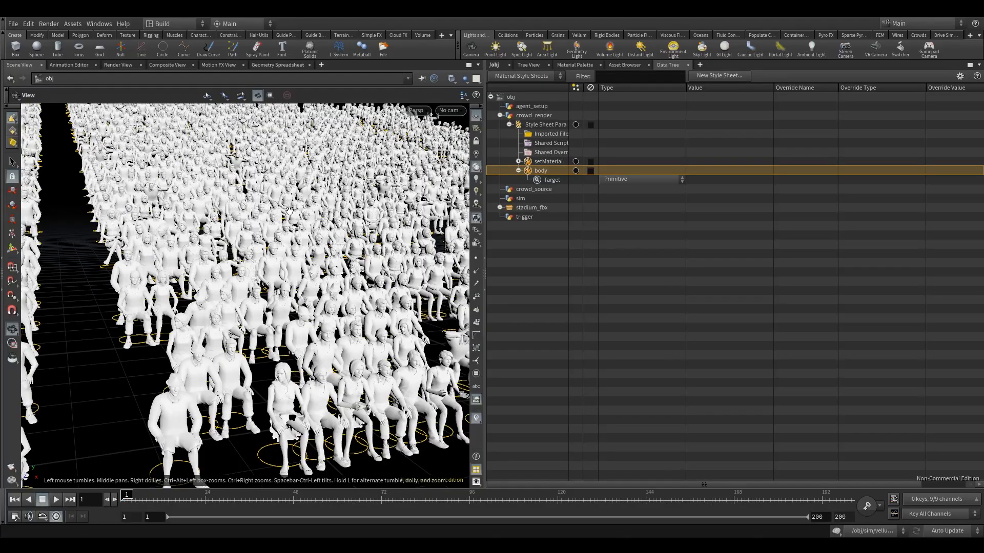
right_click(548, 181)
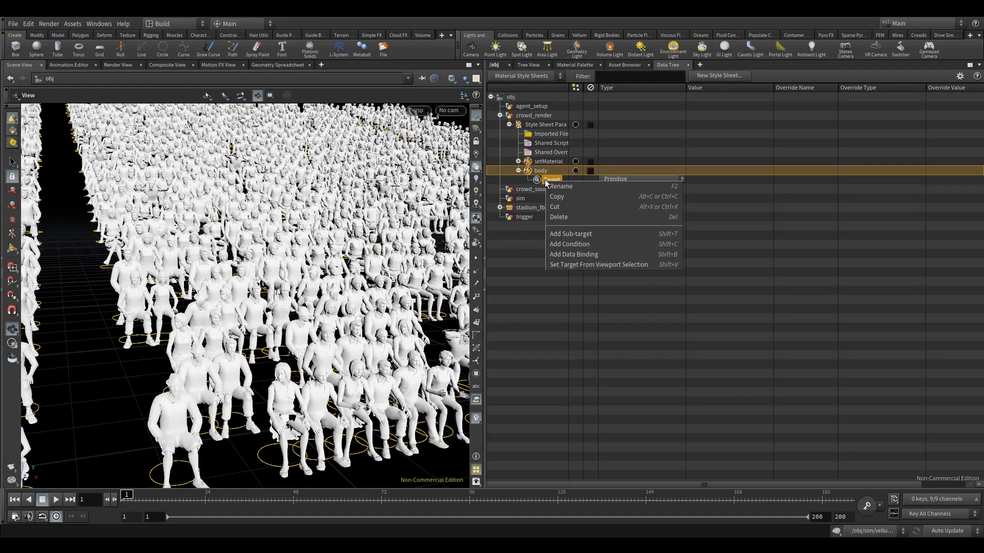
left_click(579, 244)
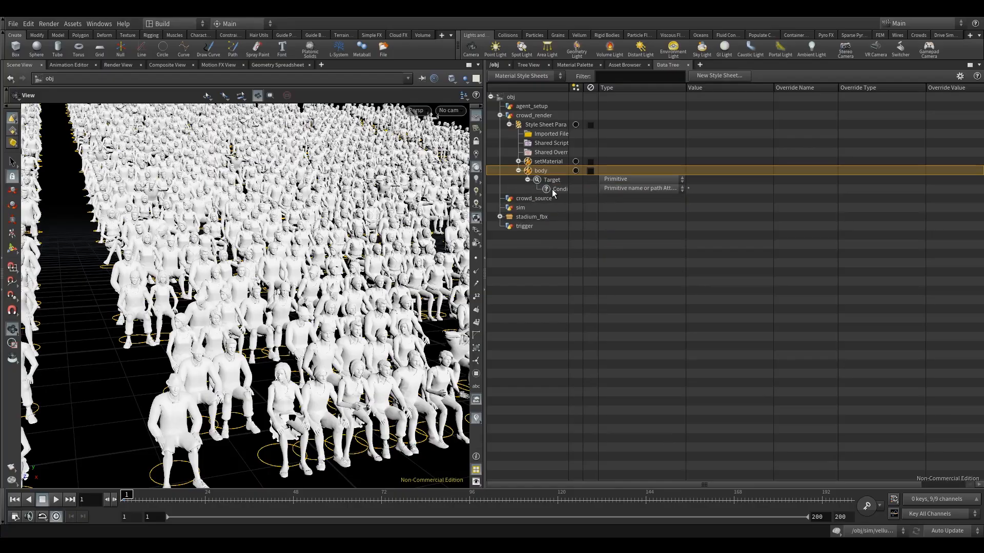
Step: Set the target's condition to match man* by primitive name or path attribute
left_click_drag(313, 252, 316, 253)
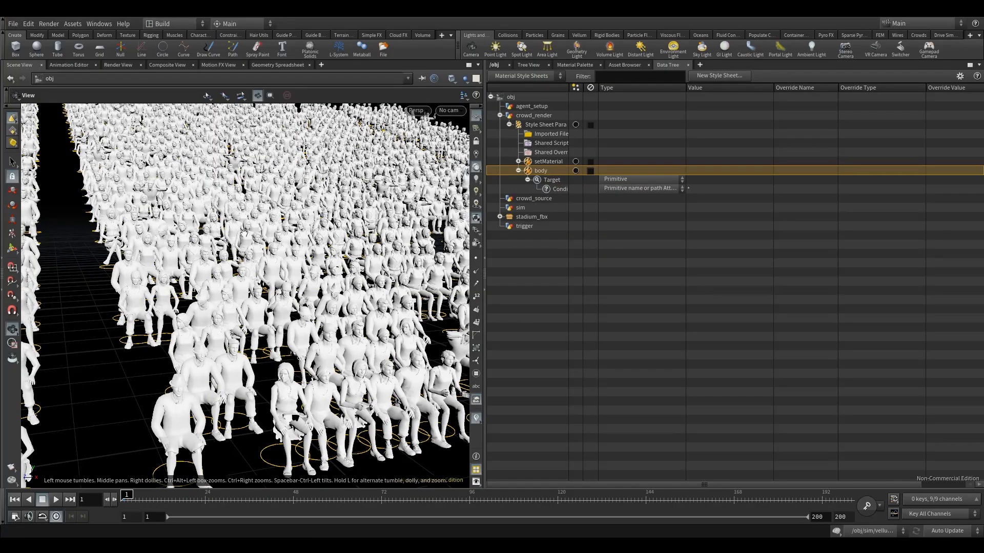
left_click_drag(281, 279, 150, 361)
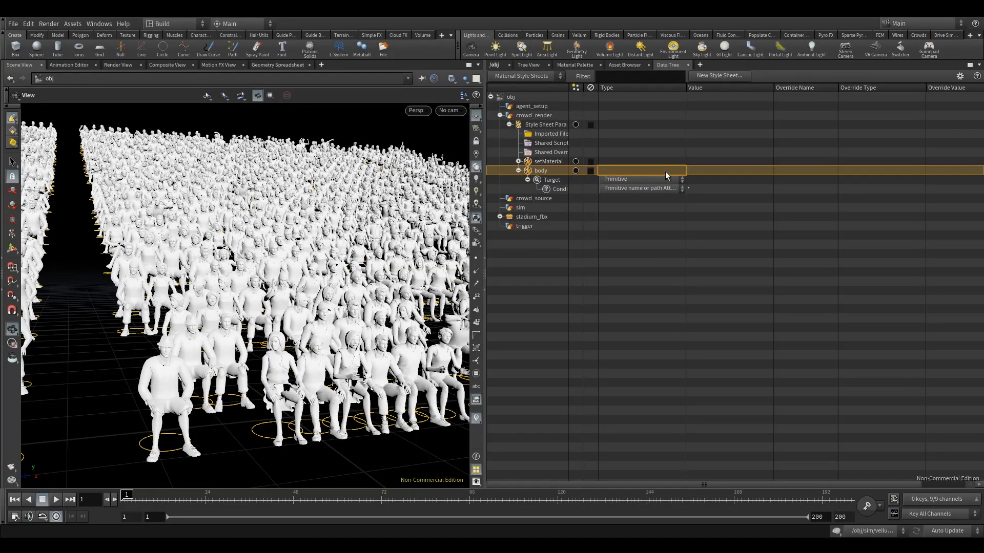
left_click(647, 189)
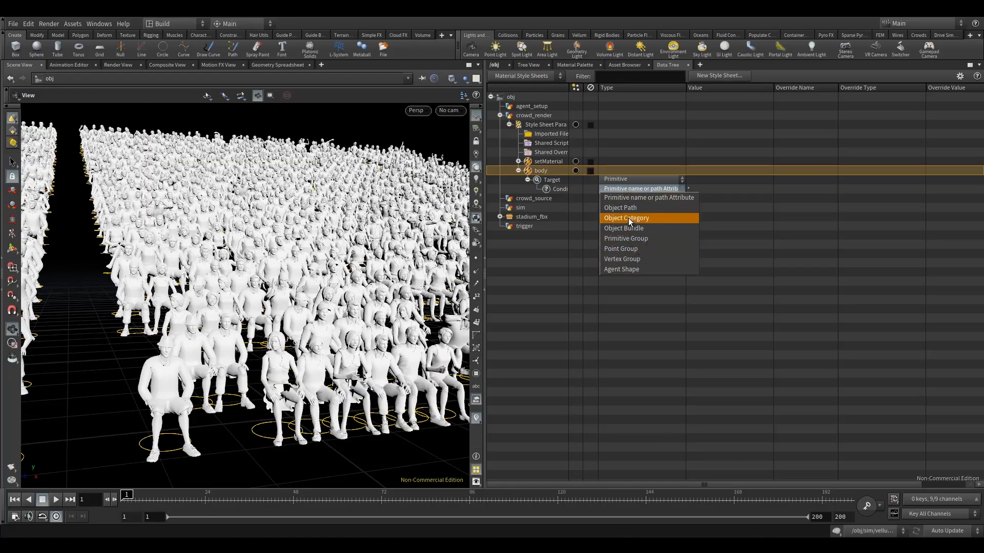
left_click(676, 198)
left_click(715, 190)
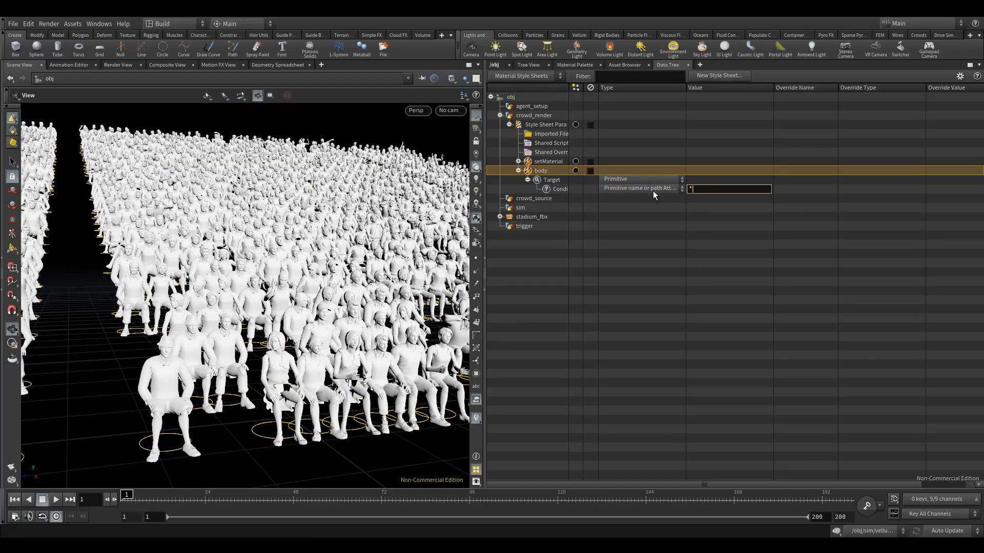
left_click_drag(719, 189, 646, 189)
type("man*")
Step: Look closely at the front-row male agent and add a sub-target beneath the body style's target
left_click_drag(257, 293, 285, 285)
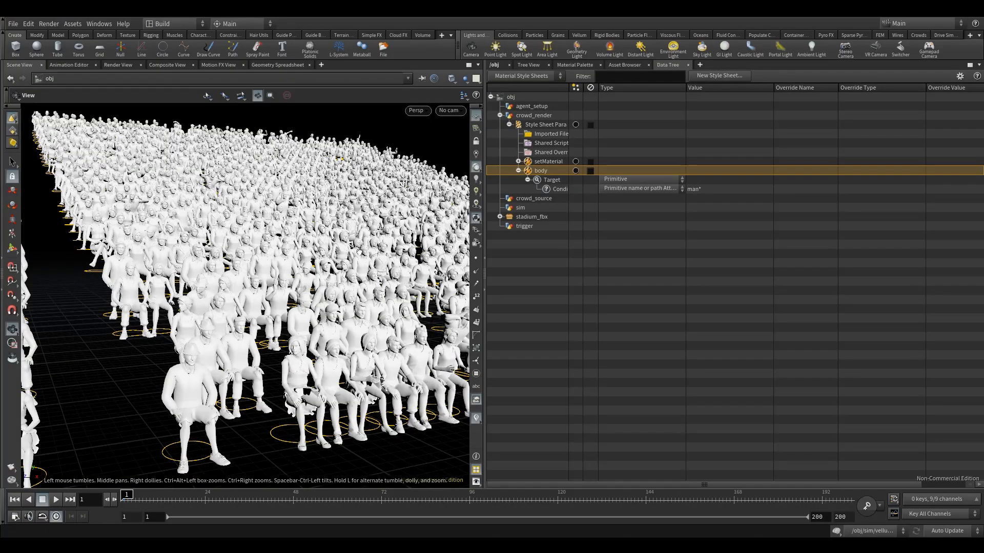
left_click_drag(358, 252, 324, 242)
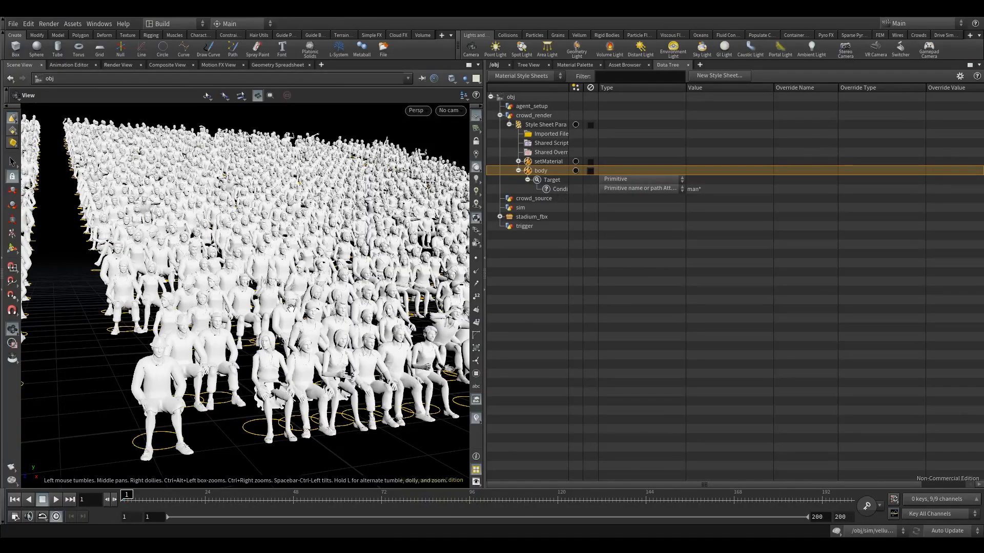
right_click_drag(161, 393, 190, 372)
middle_click_drag(189, 372, 197, 334)
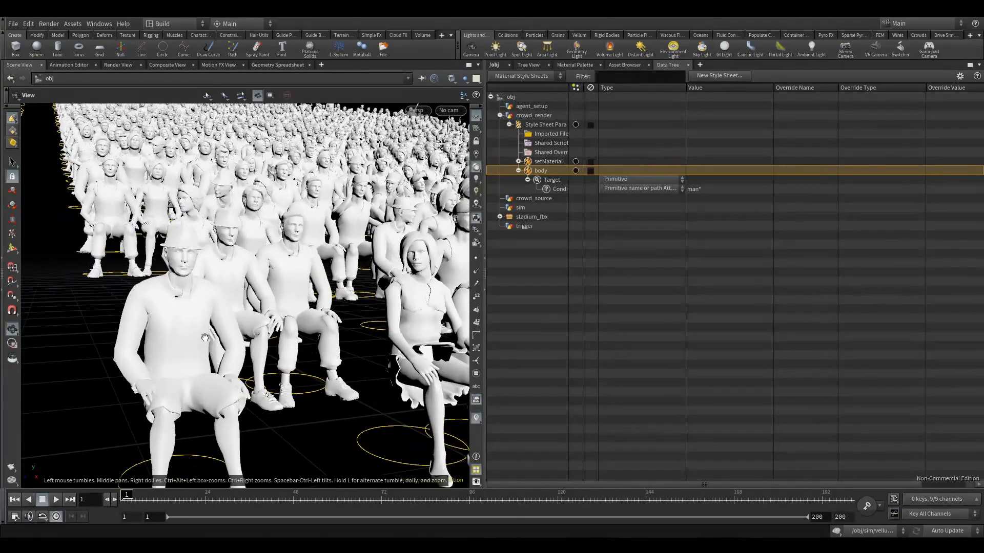
left_click_drag(198, 334, 209, 337)
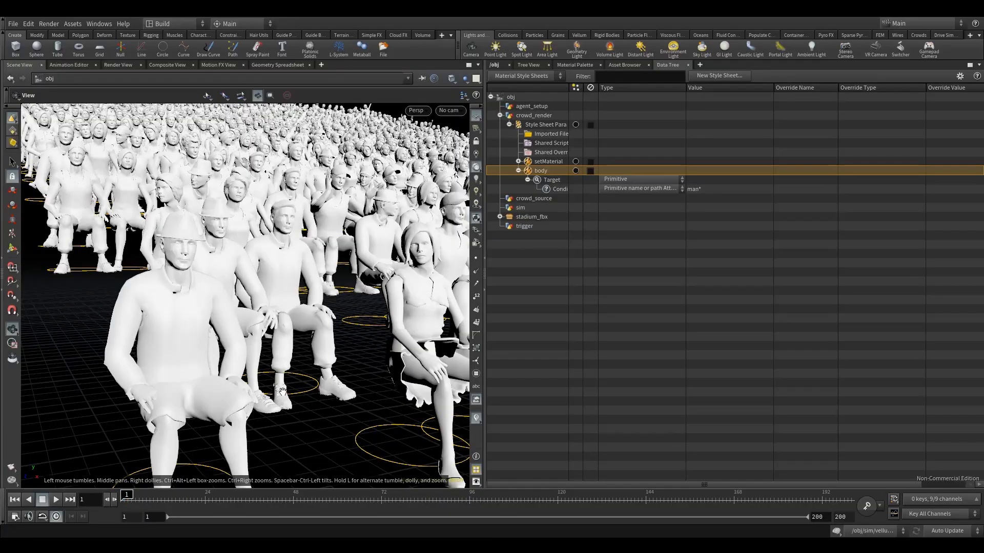
right_click_drag(293, 246, 271, 267)
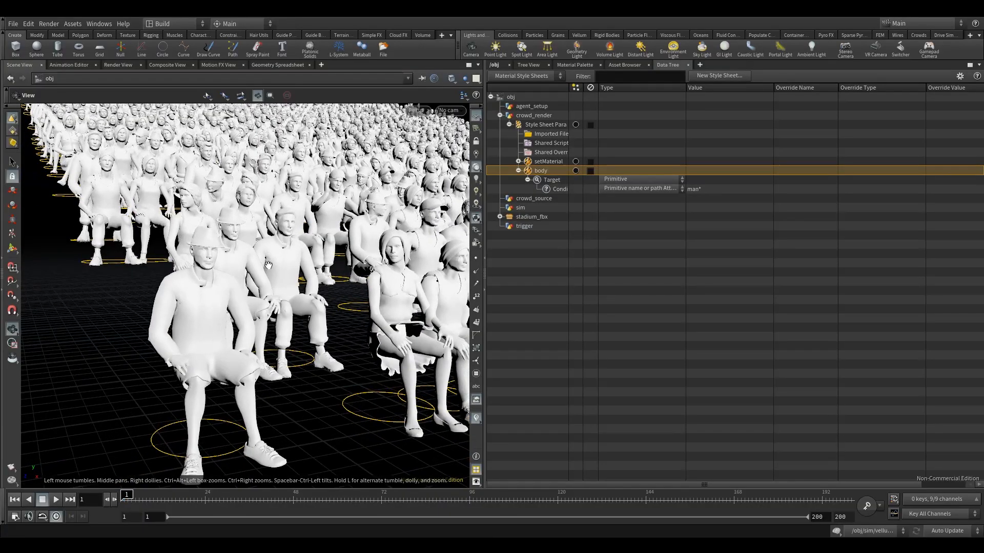
right_click(547, 190)
left_click(540, 181)
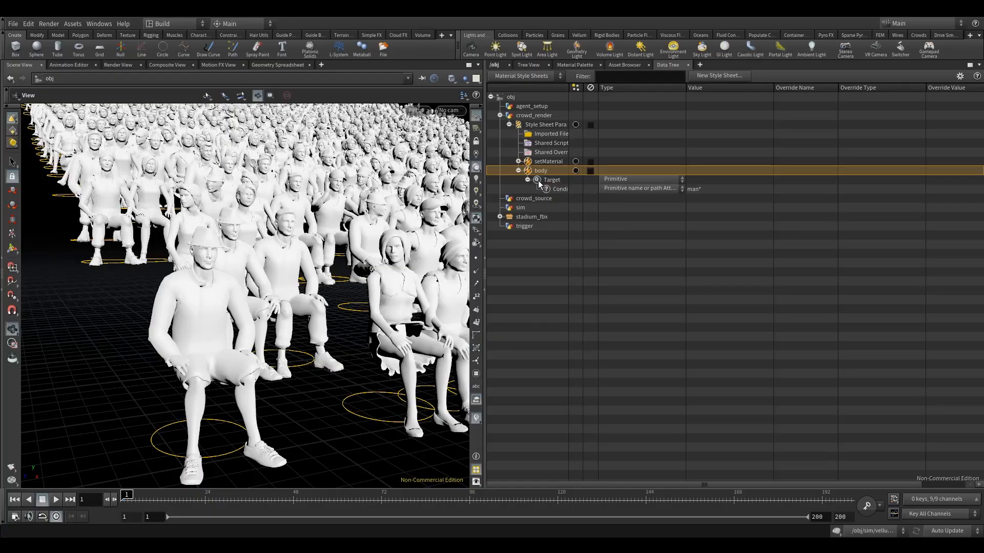
left_click(537, 180)
right_click(537, 181)
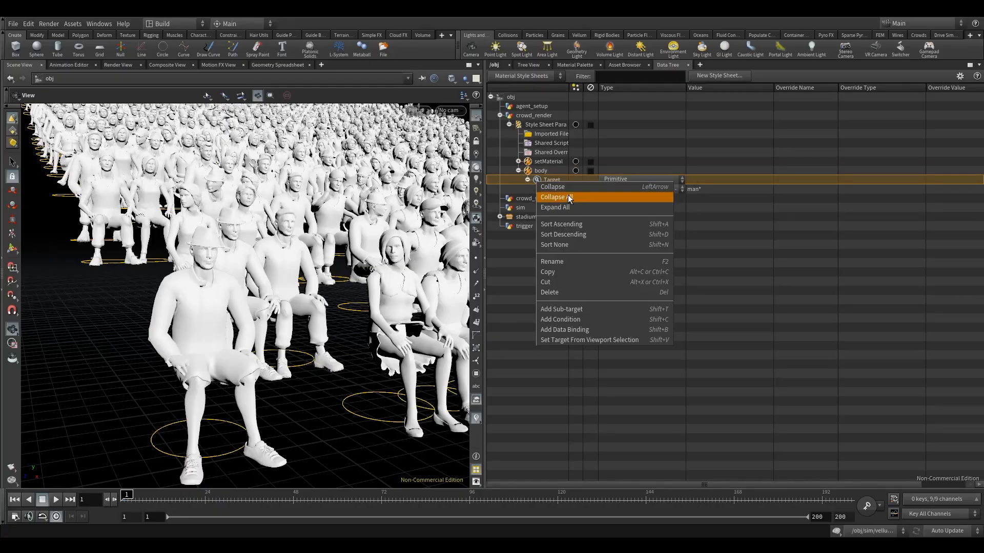
left_click(572, 308)
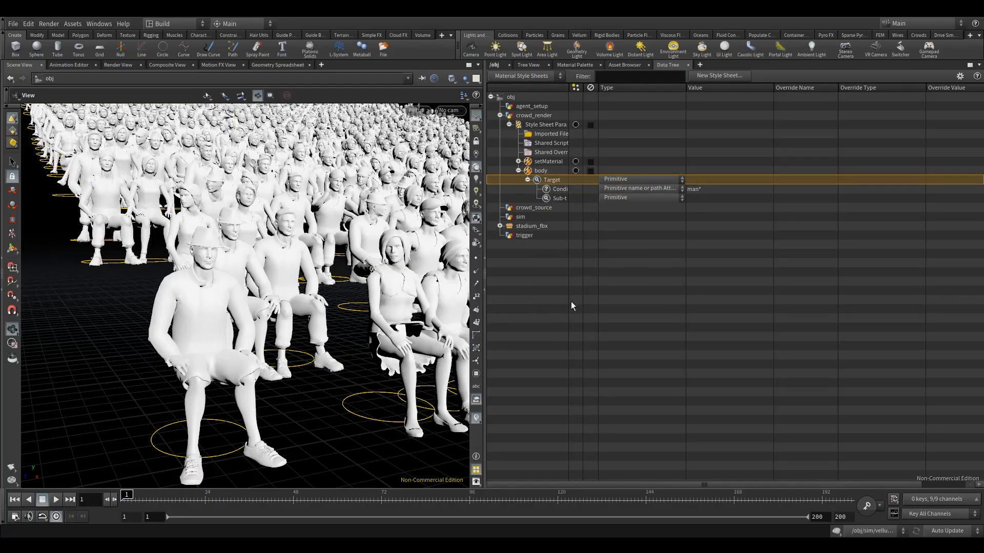
Step: Add a condition to the sub-target and set its type to Agent Shape
left_click(549, 197)
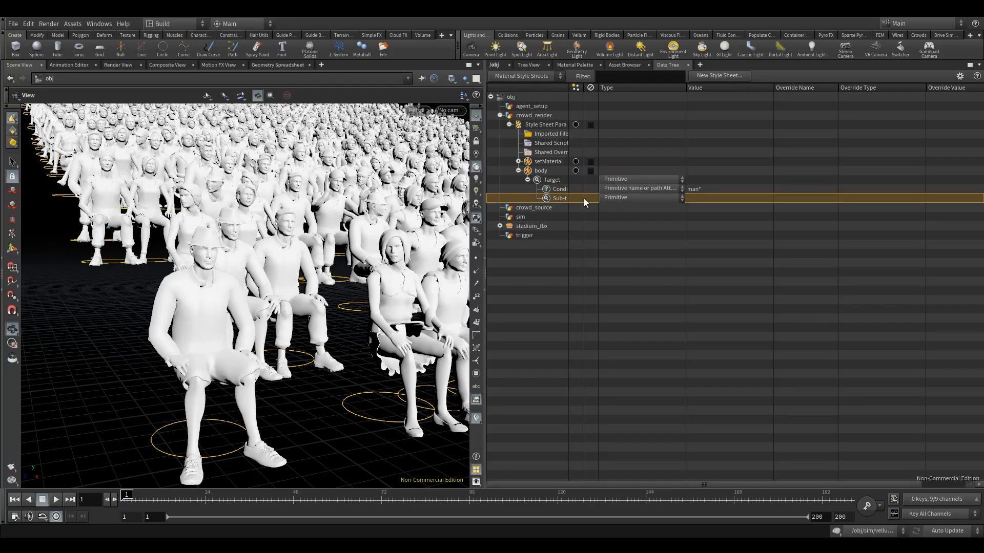
right_click(547, 199)
left_click(563, 261)
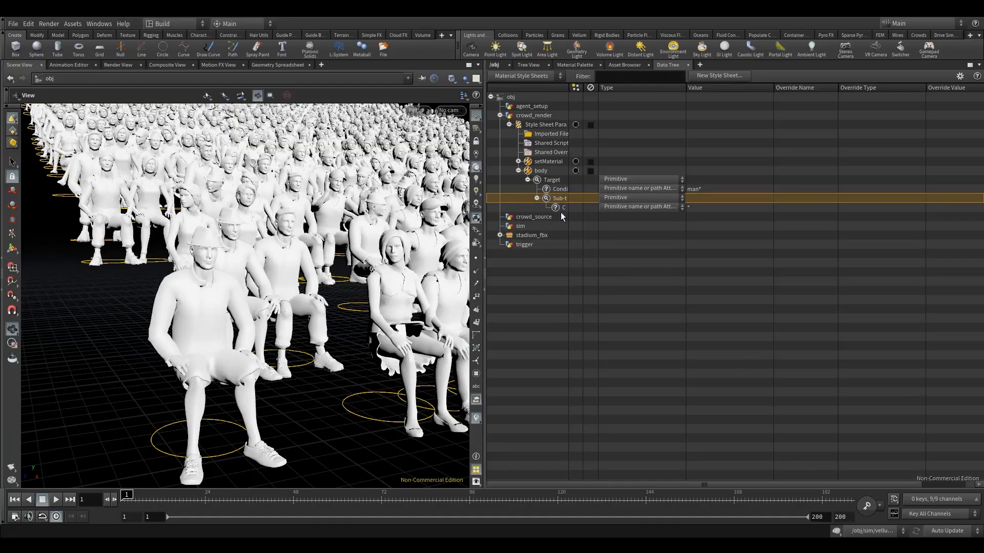
left_click_drag(237, 286, 205, 263)
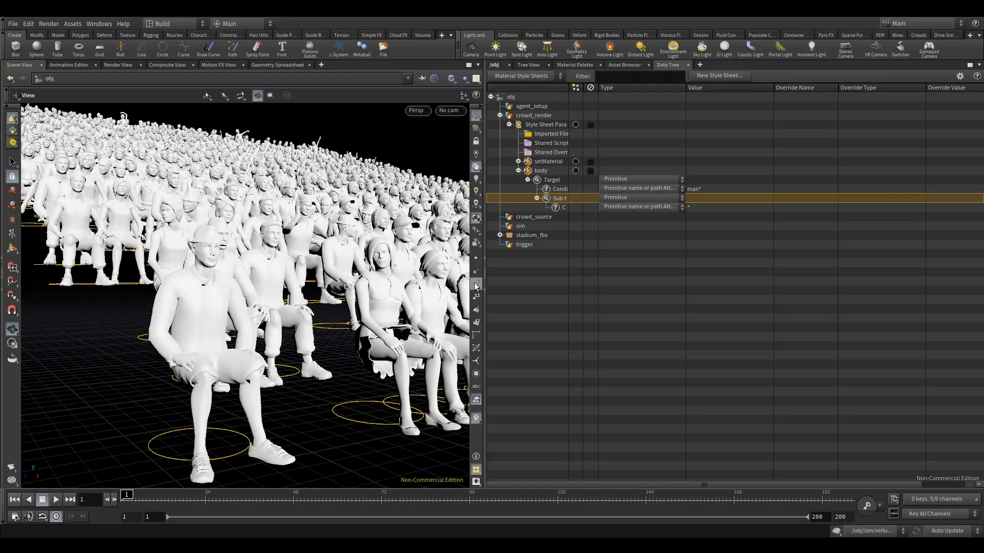
left_click(652, 206)
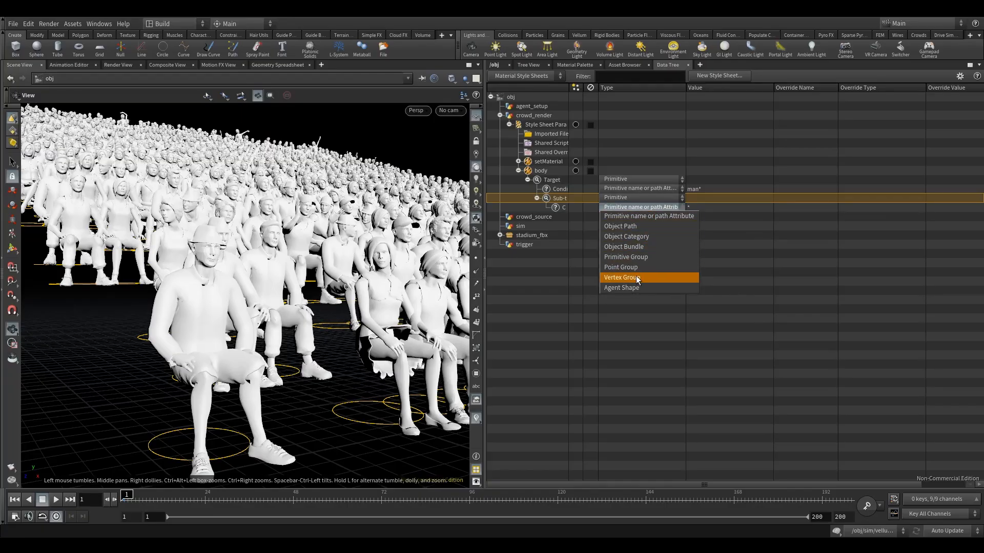
left_click(623, 288)
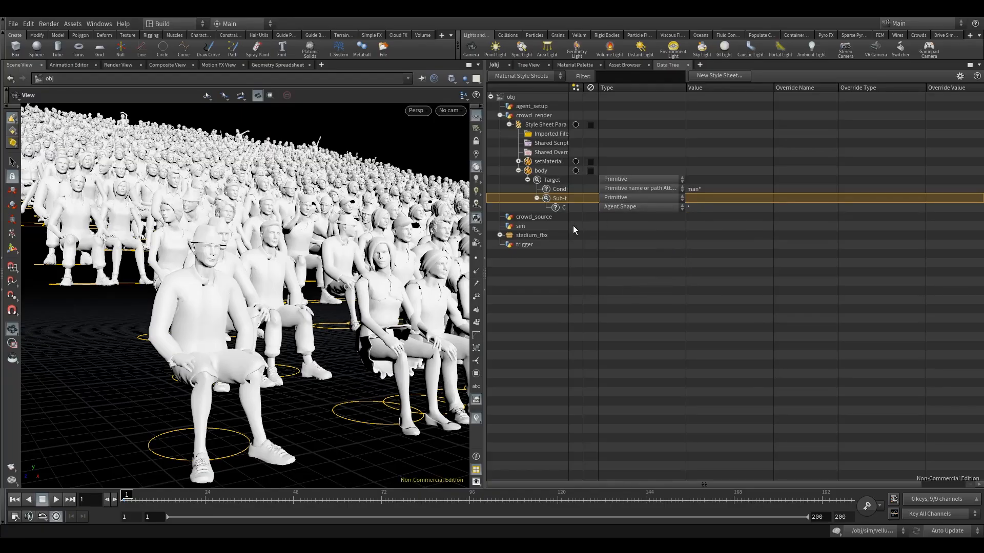
Step: Set the sub-target's Agent Shape condition to *body* and expand the setMaterial style to show its override
left_click_drag(306, 345, 217, 355)
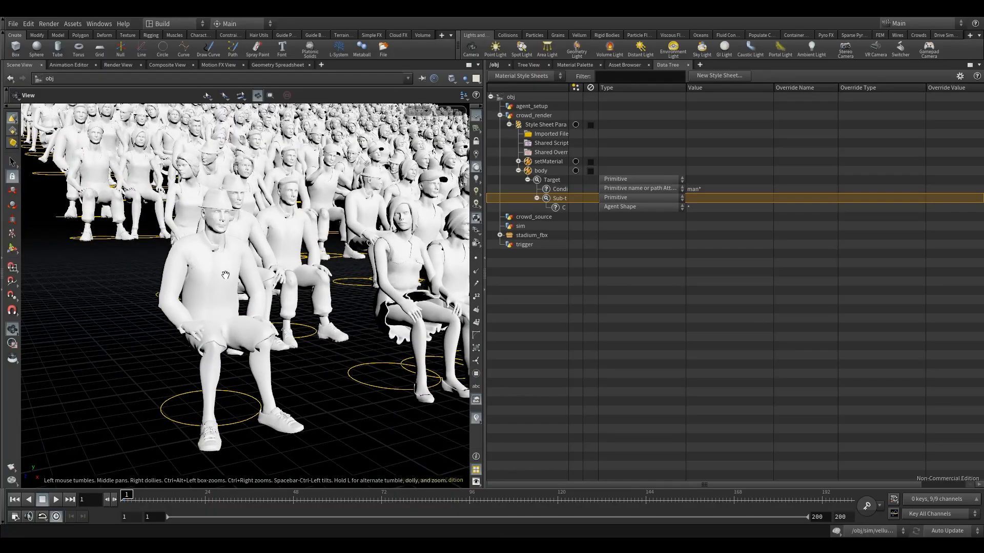
left_click_drag(258, 221, 255, 253)
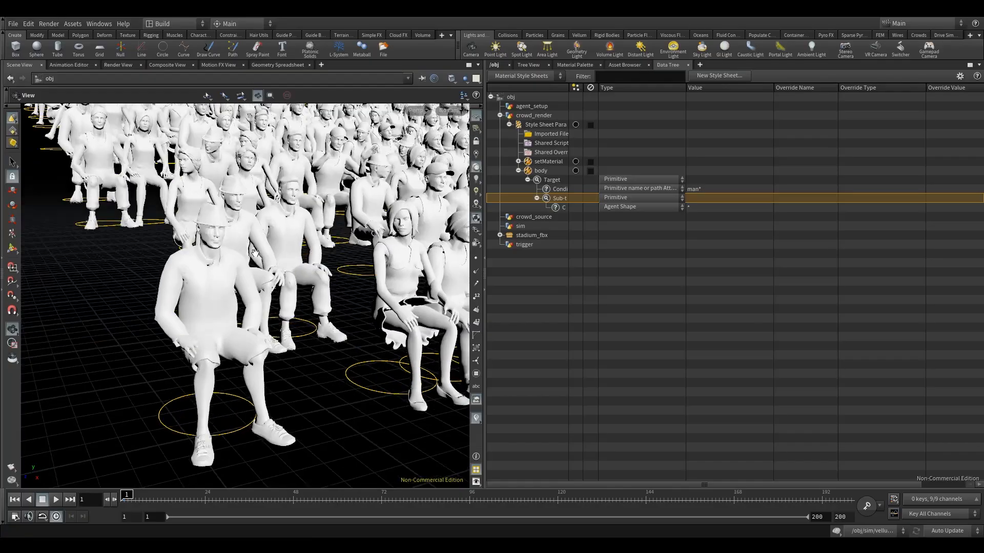
double_click(697, 207)
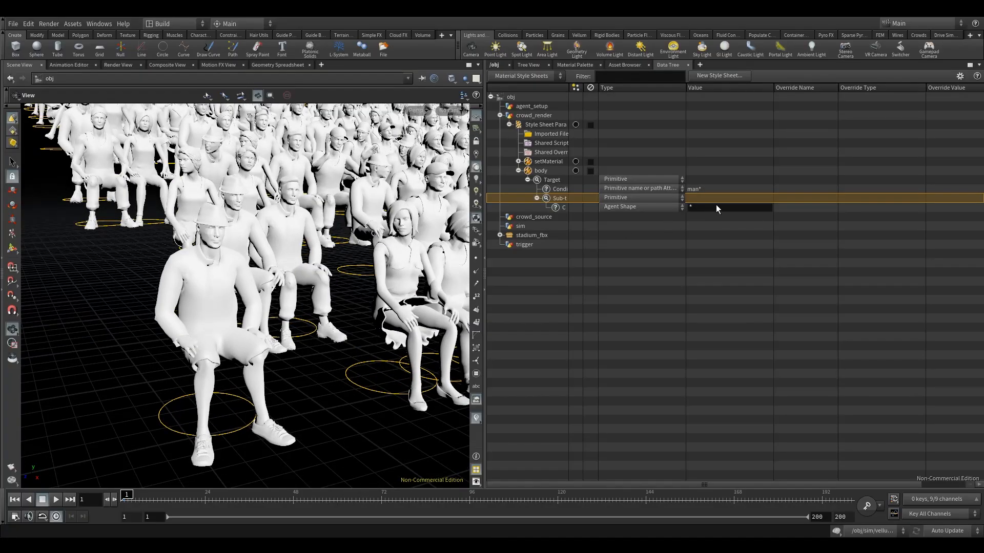
type("body*")
key("Return")
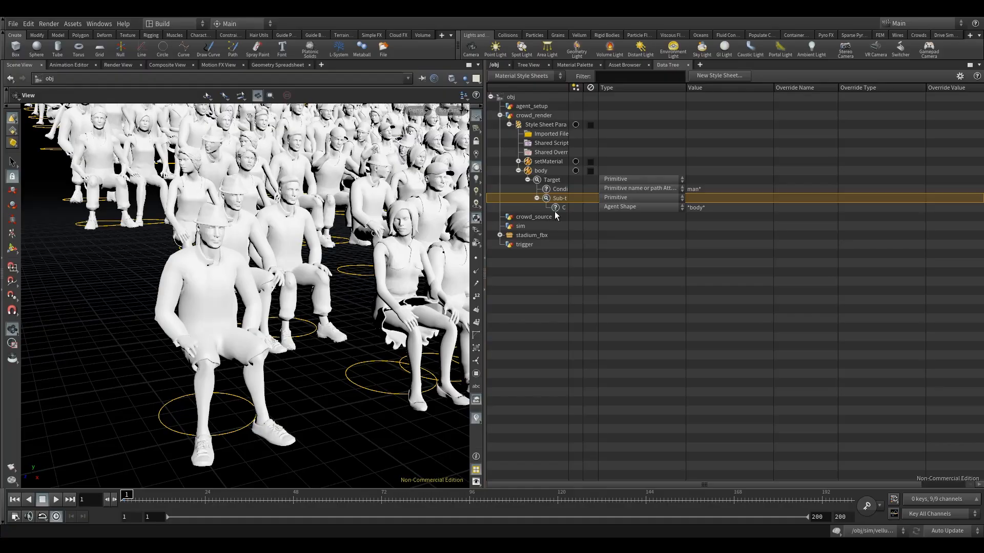
left_click(518, 161)
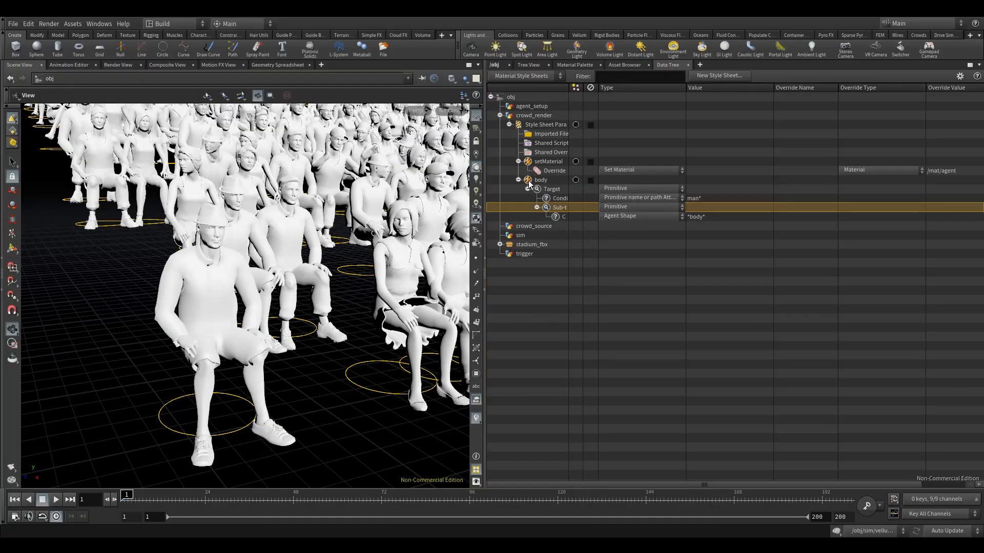
Step: Add an override to the body style and set its material parameter name to basecolor_texture
right_click(530, 184)
left_click(557, 320)
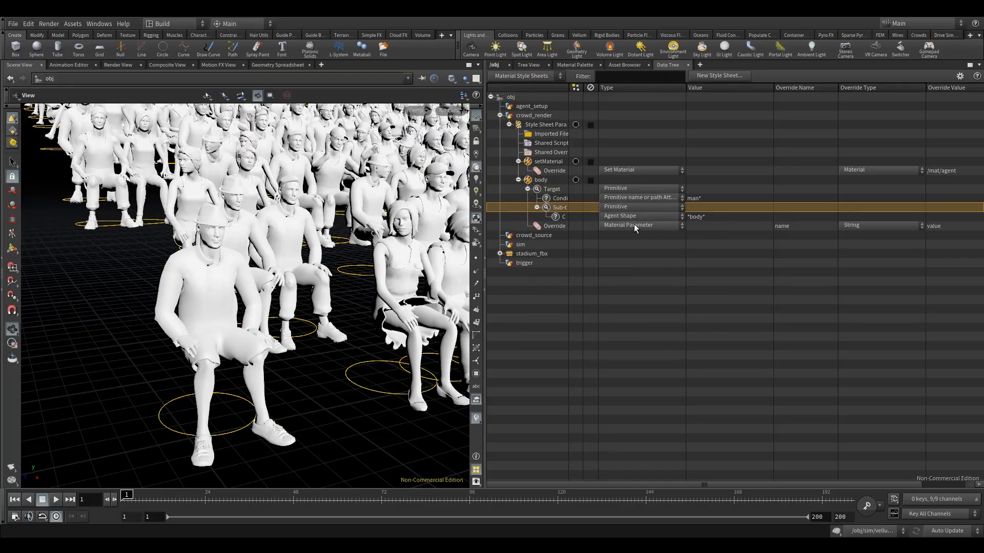
double_click(795, 226)
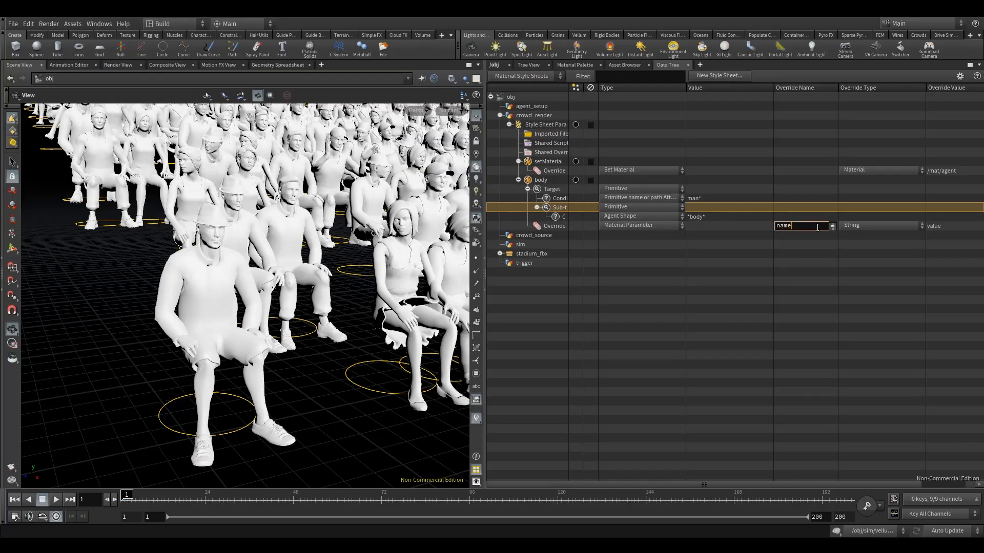
left_click_drag(808, 230, 784, 229)
double_click(804, 225)
left_click_drag(802, 229, 722, 224)
type("base")
type("colo")
type("r_textu")
type("re")
key("Return")
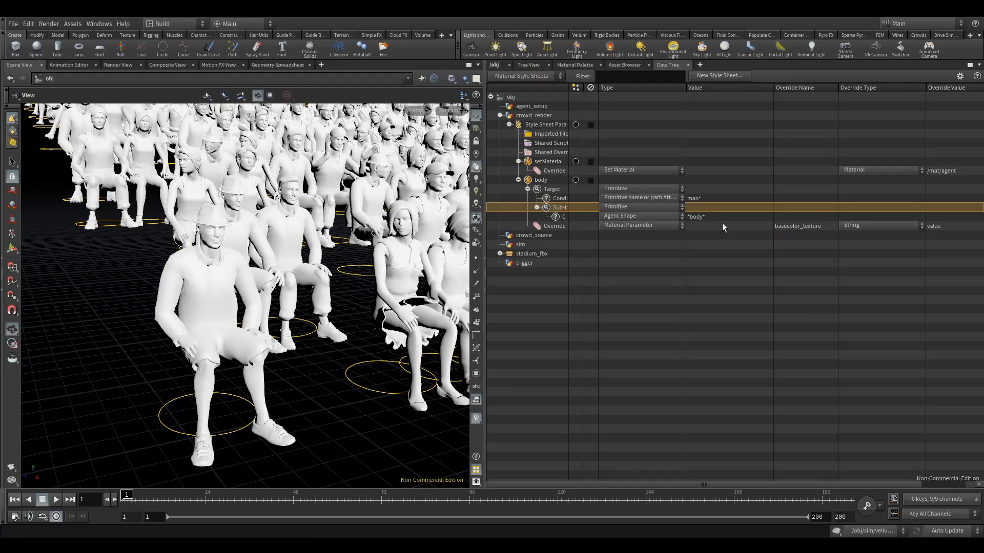
Step: Try to pick Texture (basecolor_texture) from the agent material's Base Color texture parameters as the body override's name
left_click_drag(801, 226, 813, 226)
left_click(831, 226)
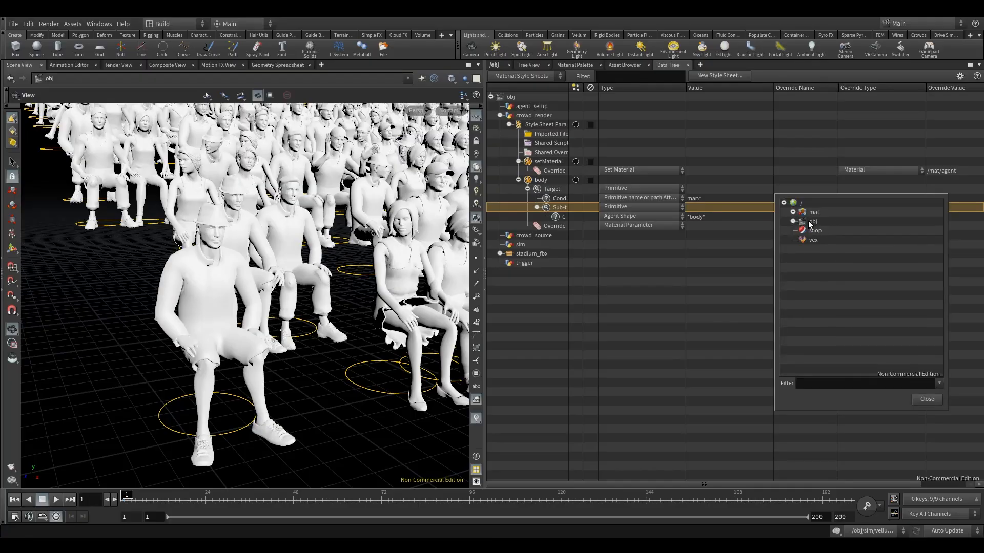
left_click(802, 221)
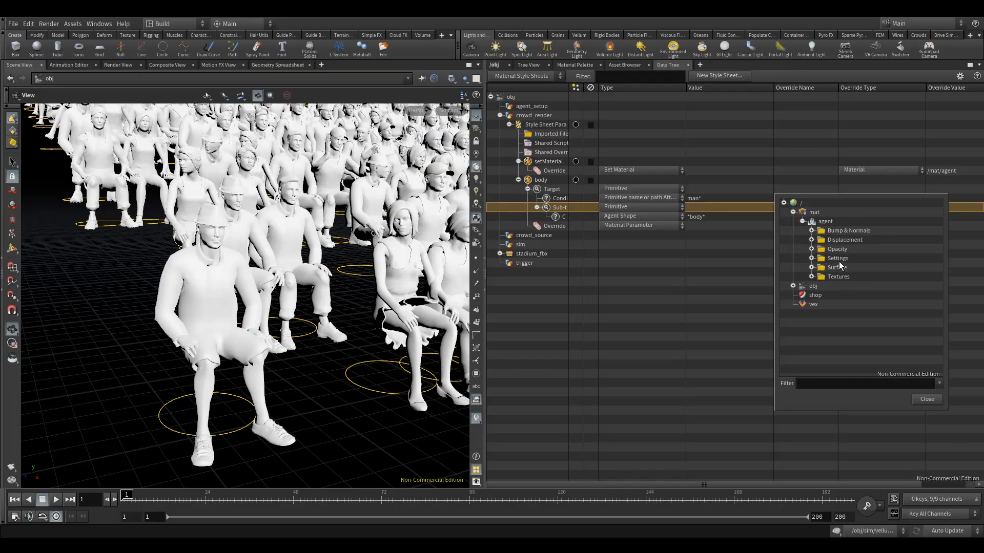
left_click(813, 277)
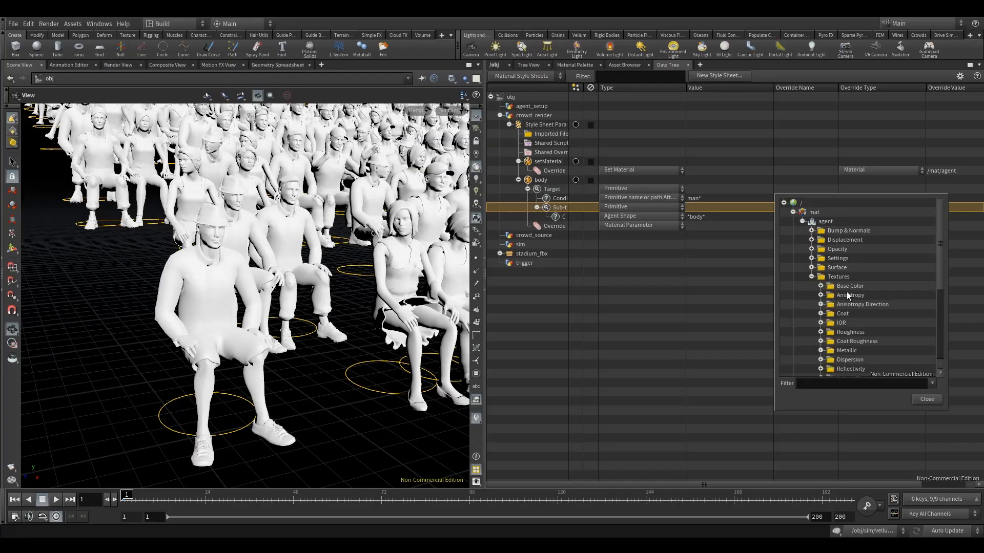
left_click(820, 287)
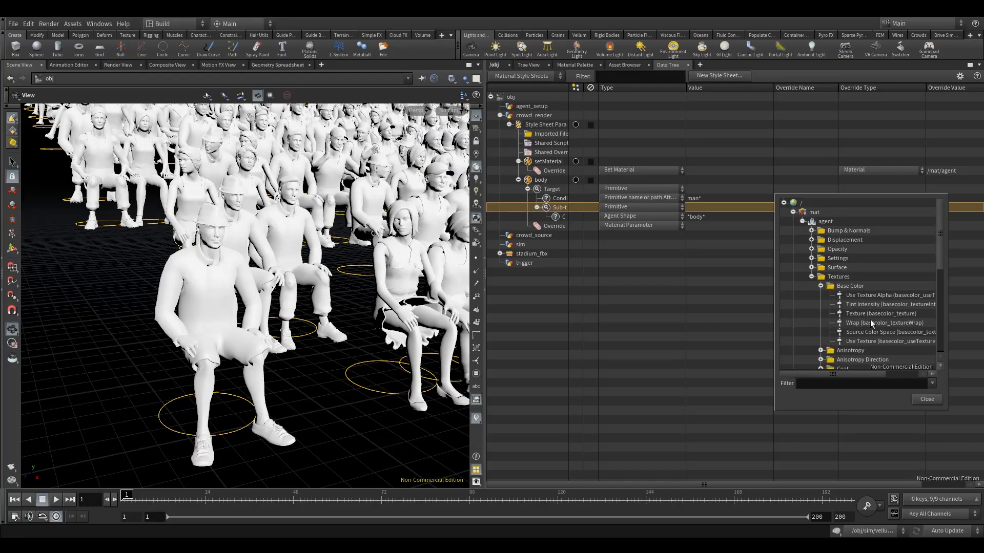
left_click(858, 314)
left_click(927, 401)
Step: Replace the body override's name with the agent material's basecolor_texture parameter, chosen from the parameter tree
double_click(814, 226)
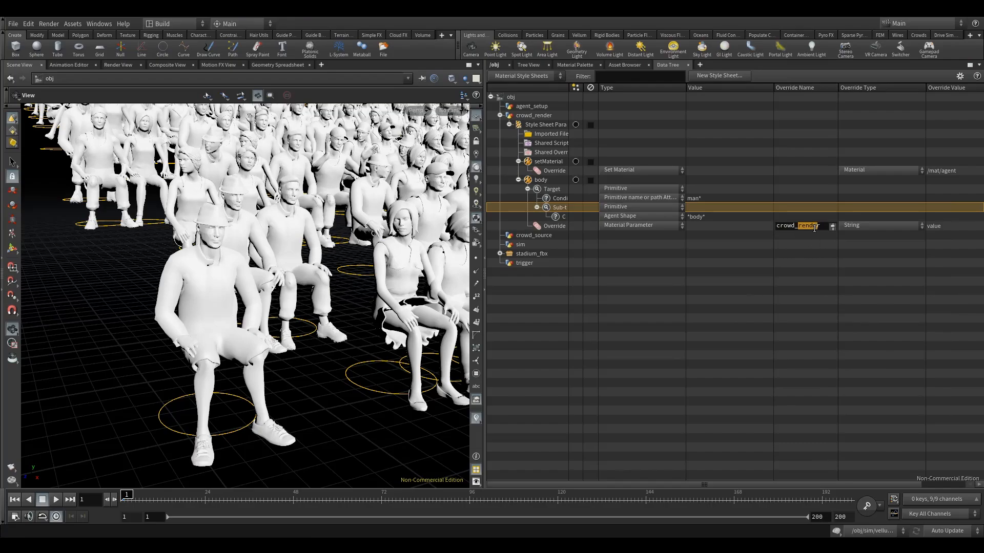
left_click_drag(826, 226, 761, 227)
left_click(832, 227)
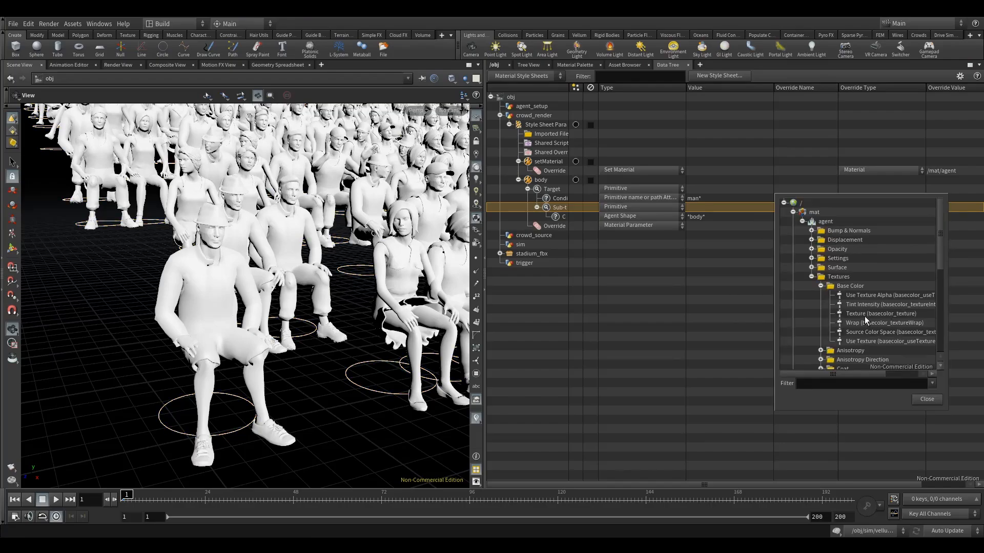
left_click(865, 315)
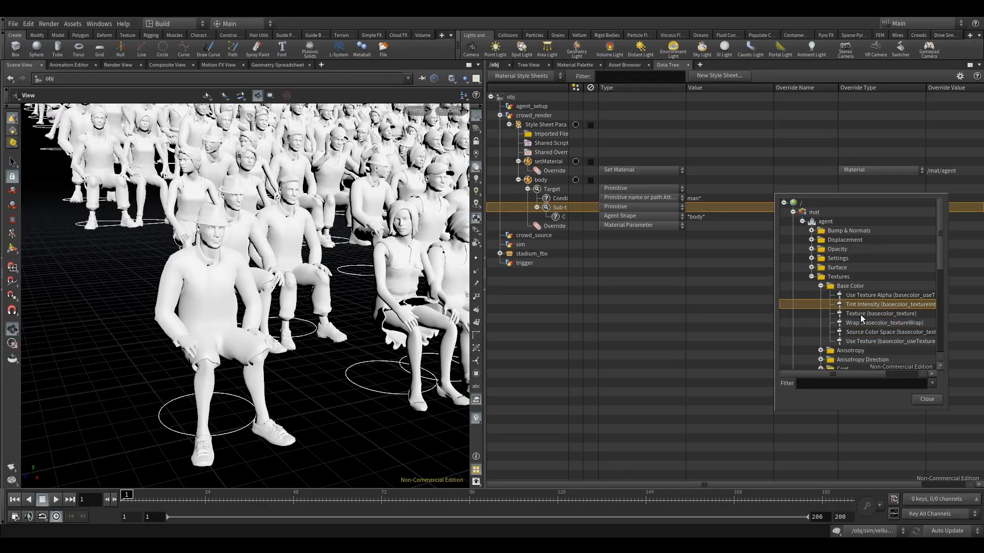
left_click(928, 399)
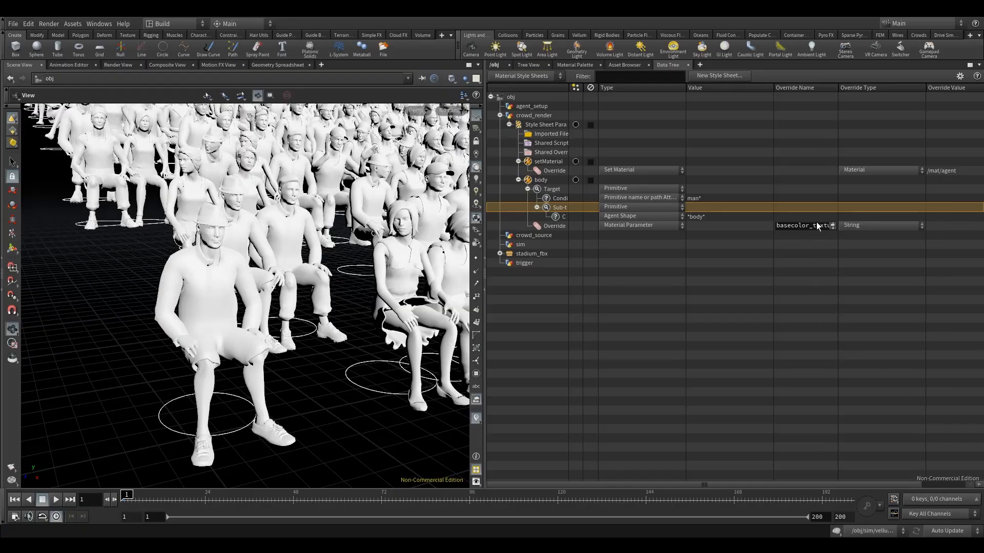
left_click(801, 273)
Step: Browse for the basecolor_texture override's value and go to the $HIP/textures/man/ folder
left_click_drag(610, 484, 661, 485)
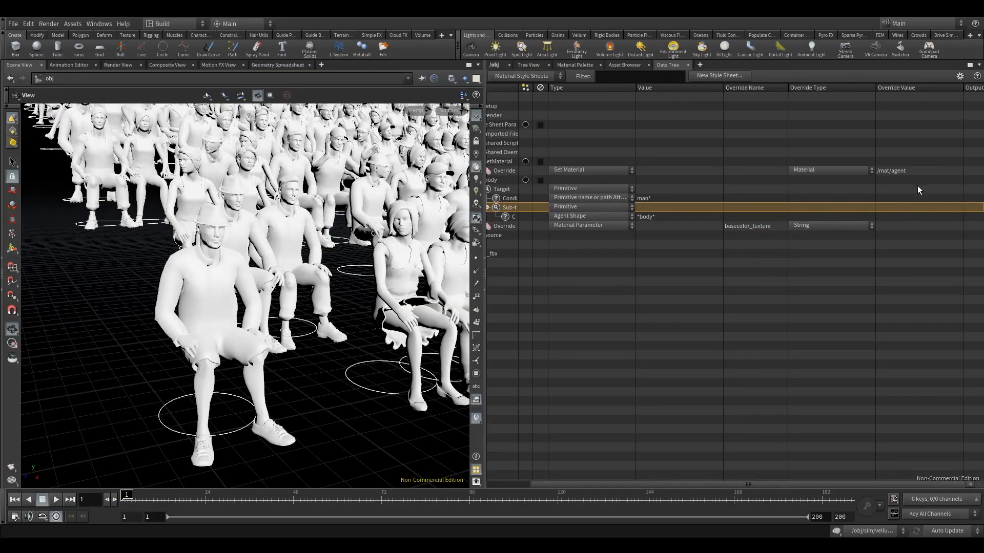
left_click(897, 227)
left_click(940, 226)
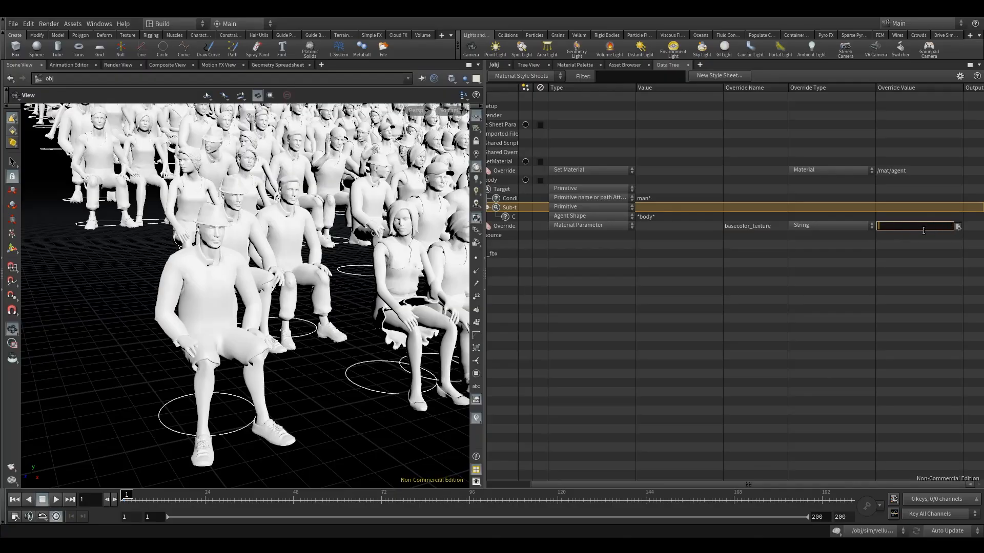
left_click(957, 227)
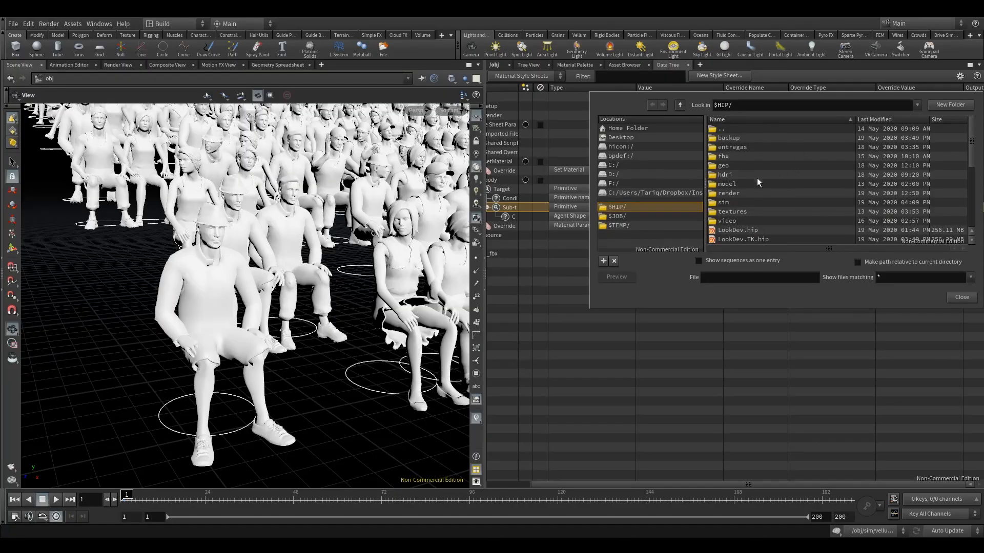
left_click(736, 212)
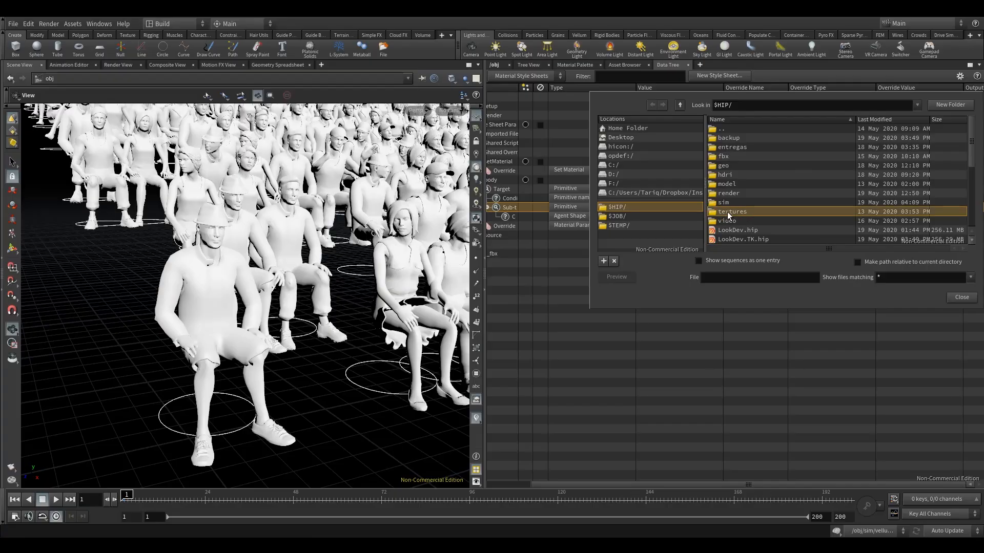
double_click(759, 211)
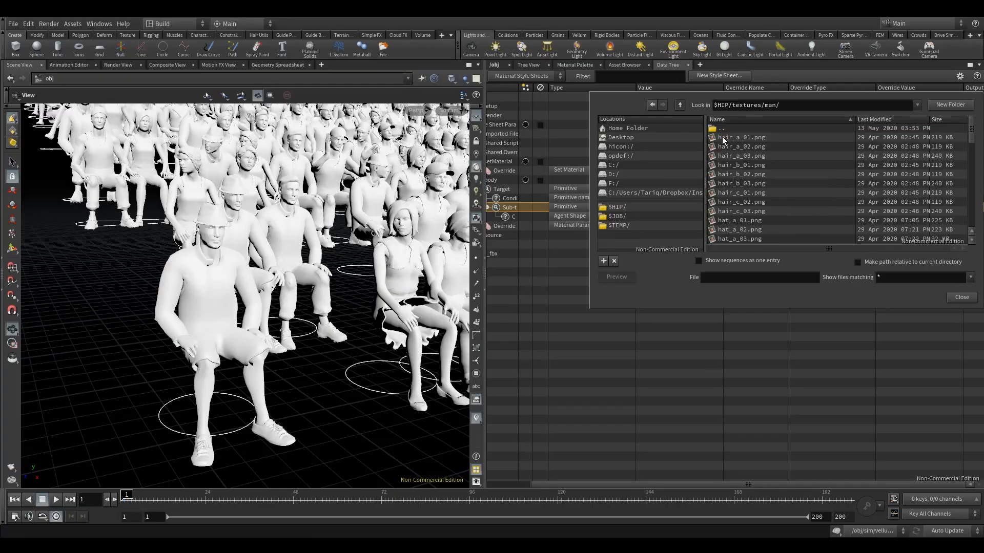
Step: Assign man_body_skin_01.png as the texture value of the body style's basecolor_texture override
left_click_drag(973, 129, 955, 150)
left_click(845, 202)
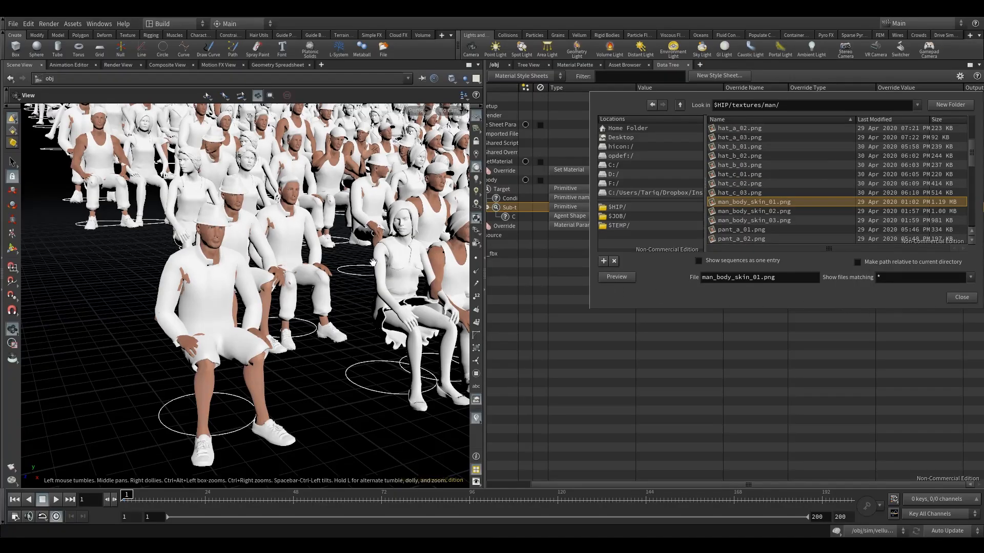
left_click_drag(372, 227, 351, 220)
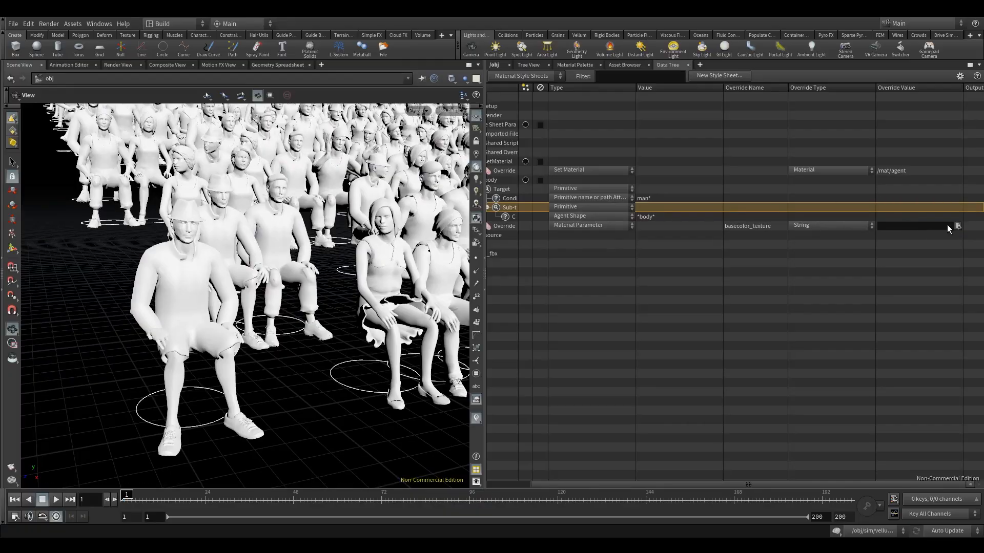
left_click(955, 226)
scroll(753, 179, "down", 3)
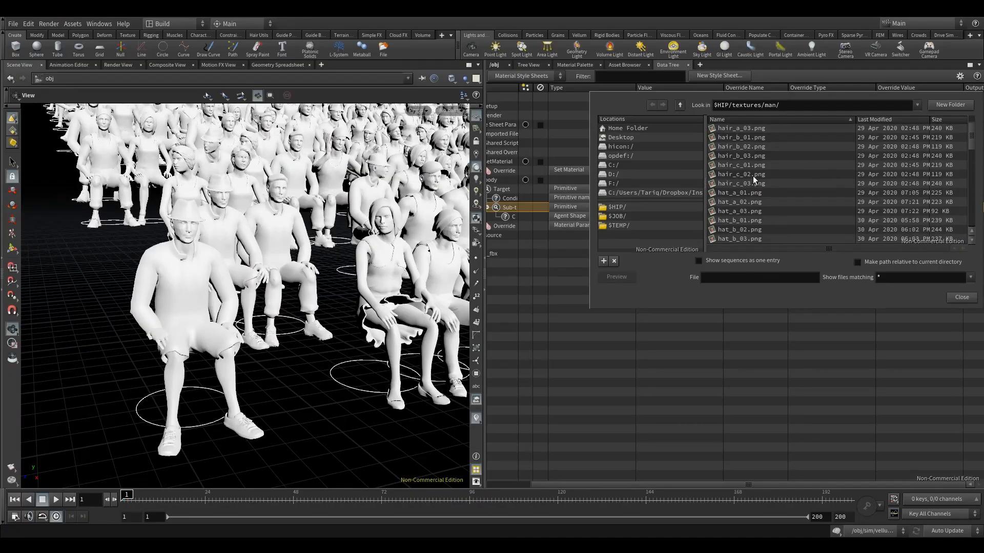
left_click(746, 229)
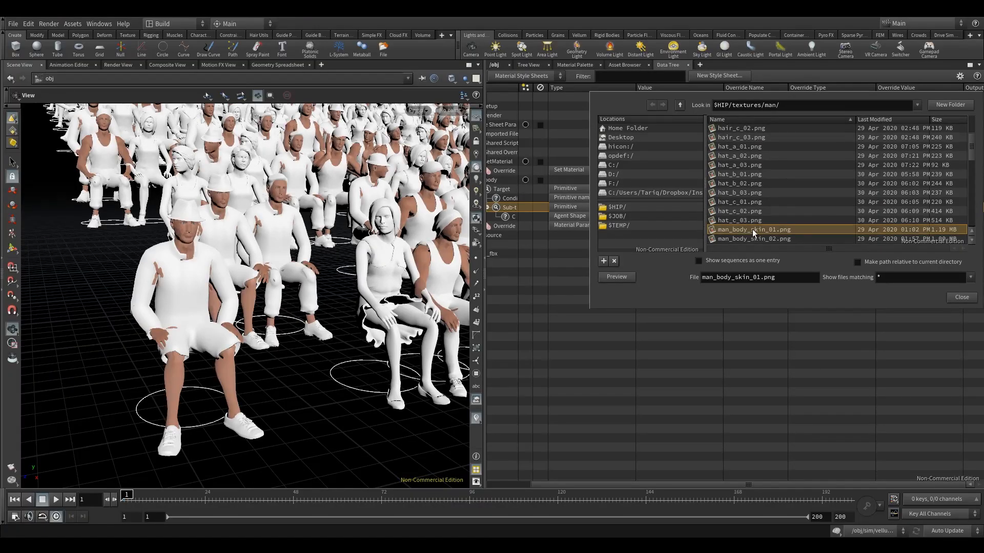
double_click(753, 231)
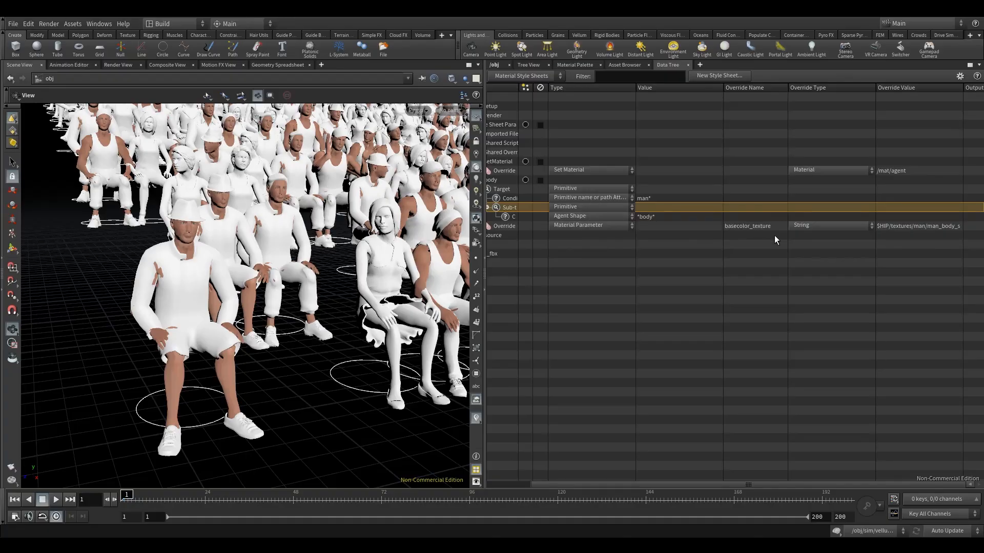
Step: Examine the skin texture on the male agents in the front rows of the crowd
left_click_drag(269, 251, 270, 222)
right_click_drag(270, 222, 250, 234)
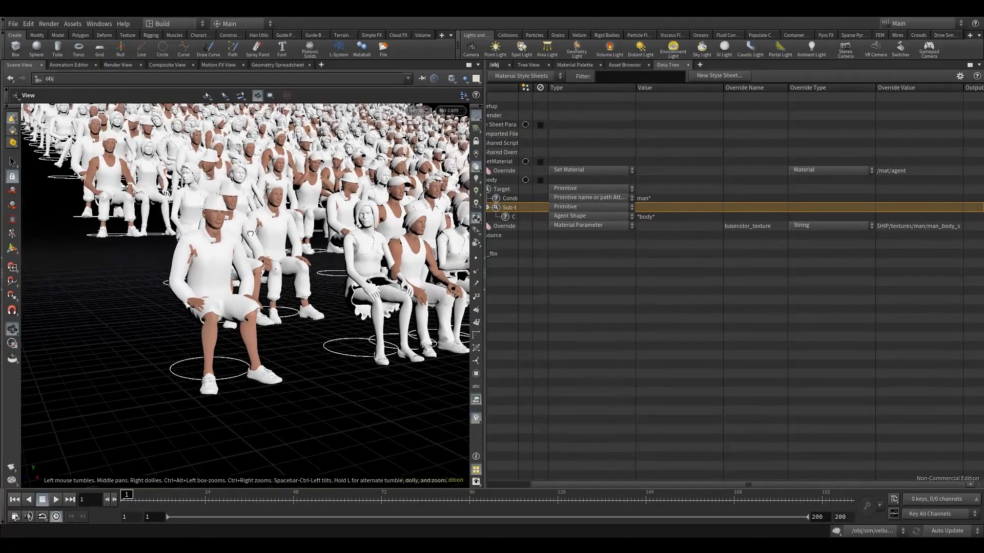
right_click_drag(249, 154, 366, 165)
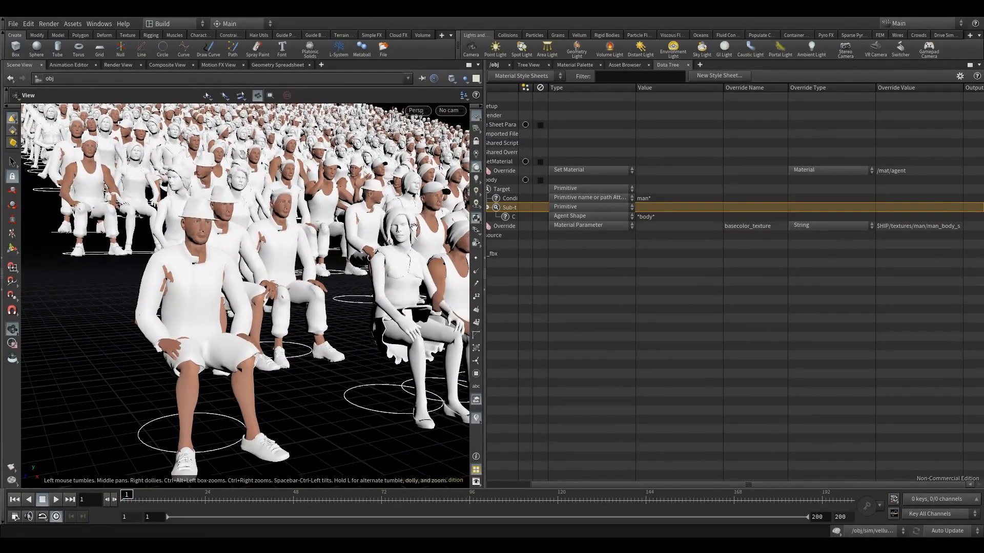
mouse_move(305, 240)
left_mouse_down()
mouse_move(291, 241)
mouse_move(319, 249)
left_mouse_up()
right_click_drag(319, 249, 289, 253)
mouse_move(289, 252)
left_mouse_down()
mouse_move(268, 256)
mouse_move(282, 255)
left_mouse_up()
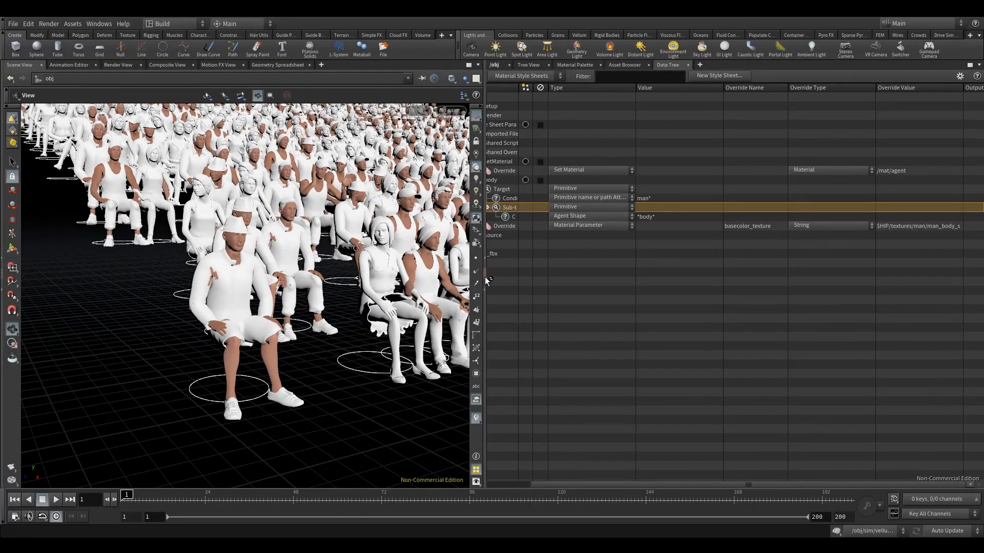
Step: Widen the style sheet pane so full entry names fit, and collapse the body style
left_click_drag(485, 280, 398, 282)
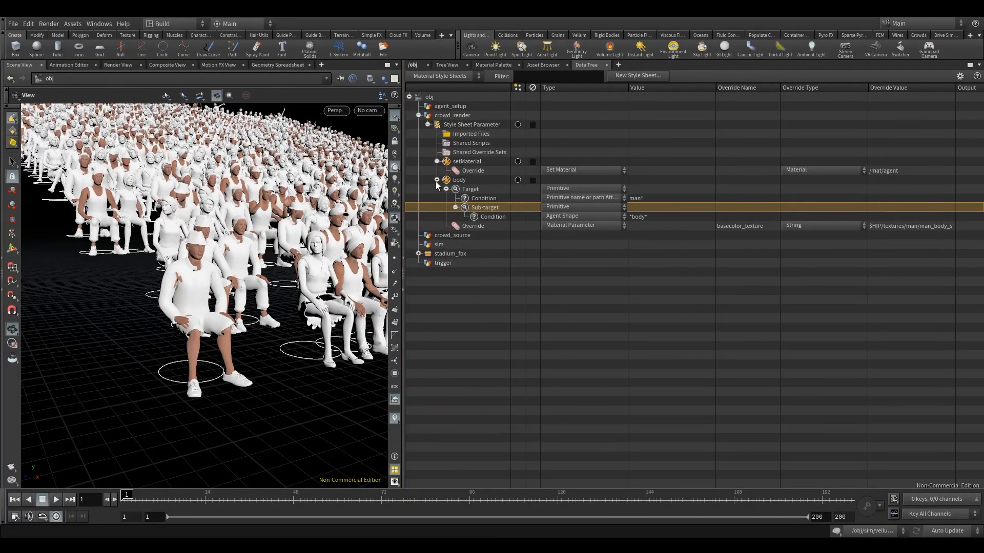
left_click(437, 180)
left_click(437, 180)
left_click(437, 180)
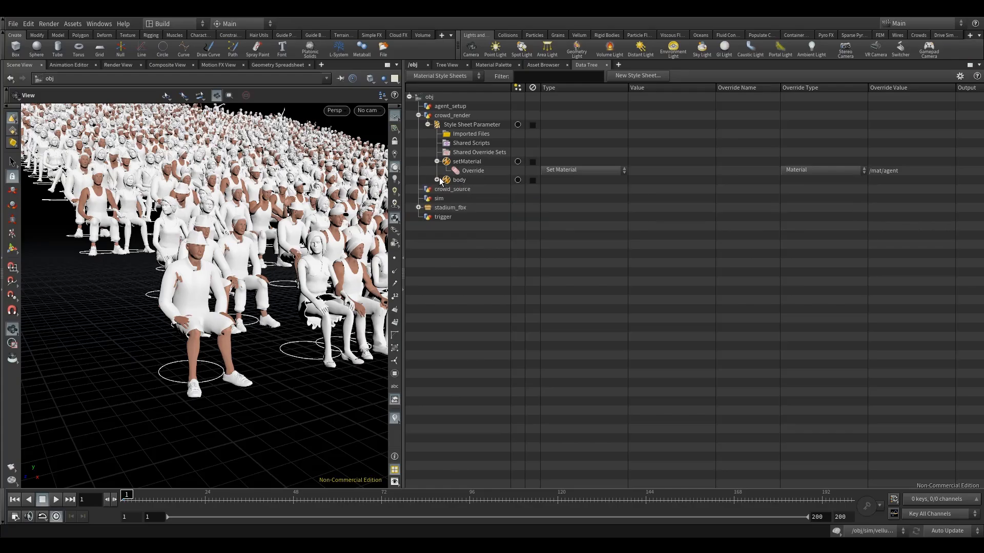
Step: Inspect the front-row man's clothing and hat up close against the textured skin and check the body style's entries
left_click_drag(251, 258, 216, 252)
scroll(247, 259, "up", 5)
scroll(245, 262, "down", 3)
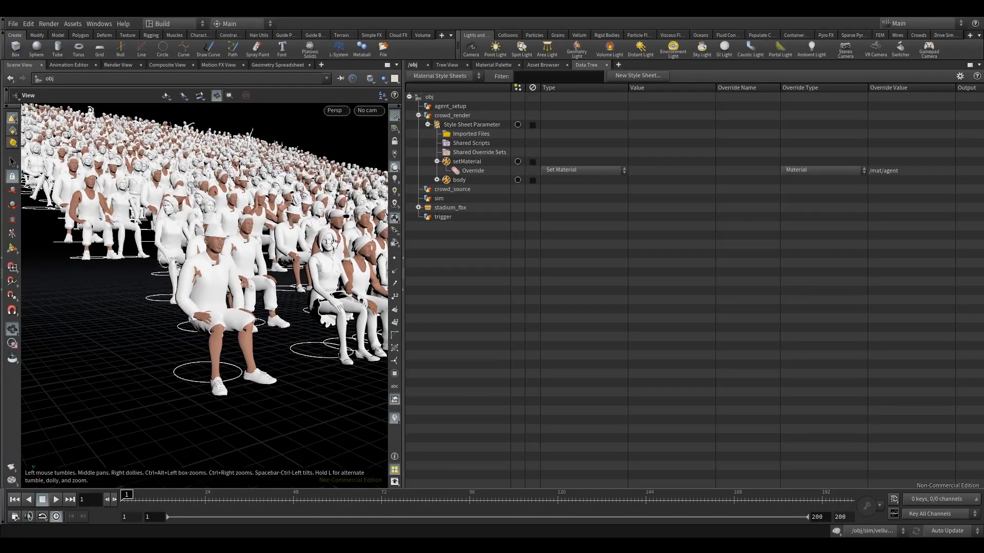
left_click_drag(297, 264, 291, 264)
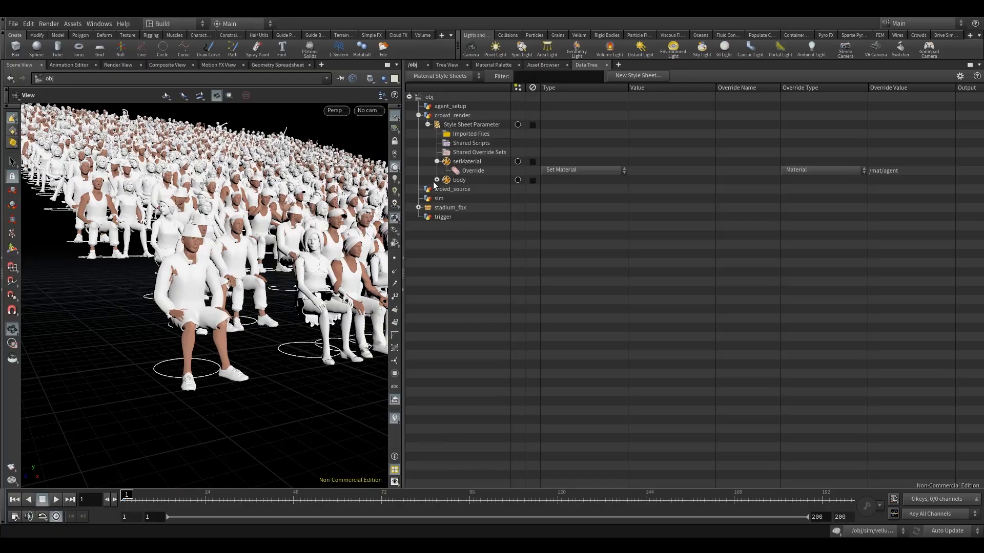
scroll(250, 235, "up", 4)
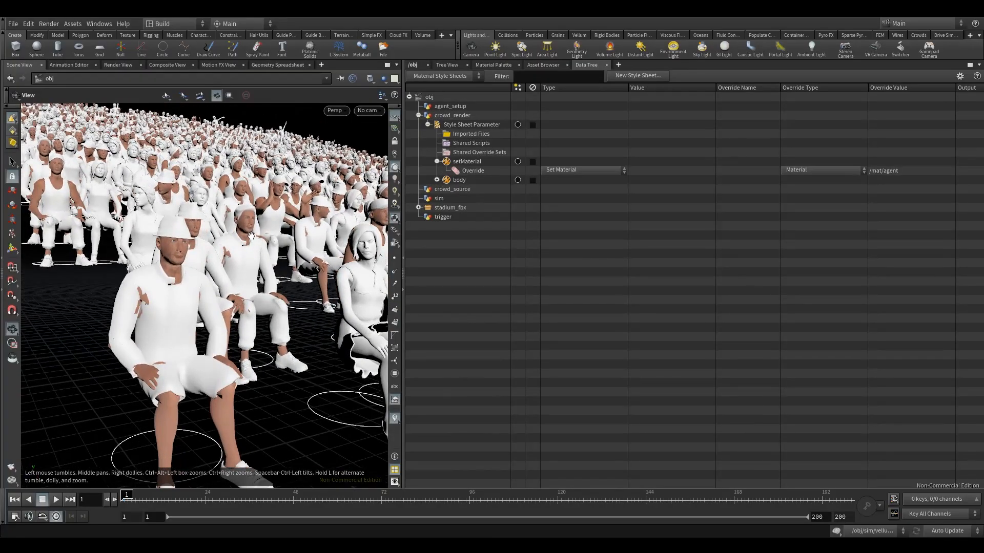
left_click_drag(223, 260, 221, 260)
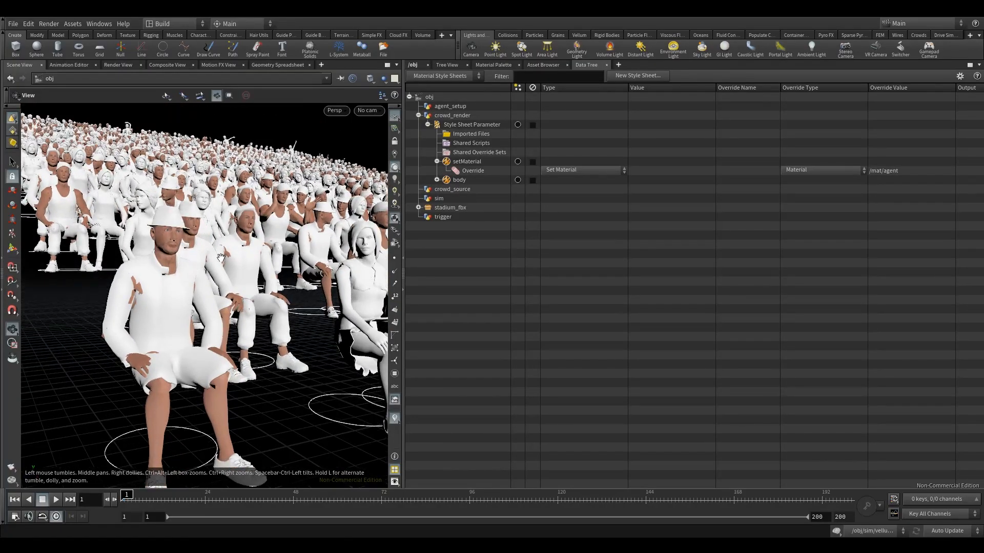
left_click(437, 180)
left_click(437, 179)
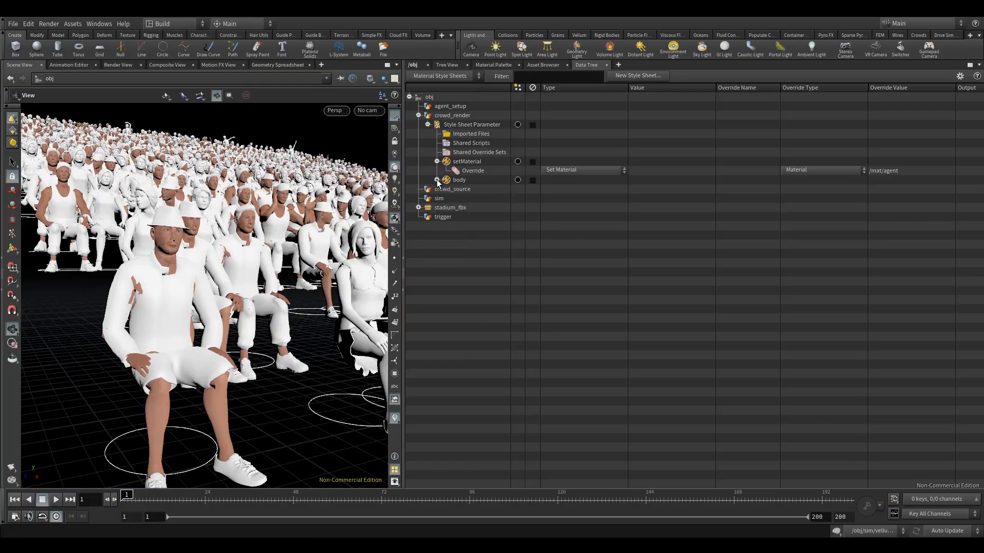
Step: Duplicate the body style in the crowd_render style sheet by copying and pasting its entry
left_click(473, 181)
right_click(475, 182)
left_click(472, 181)
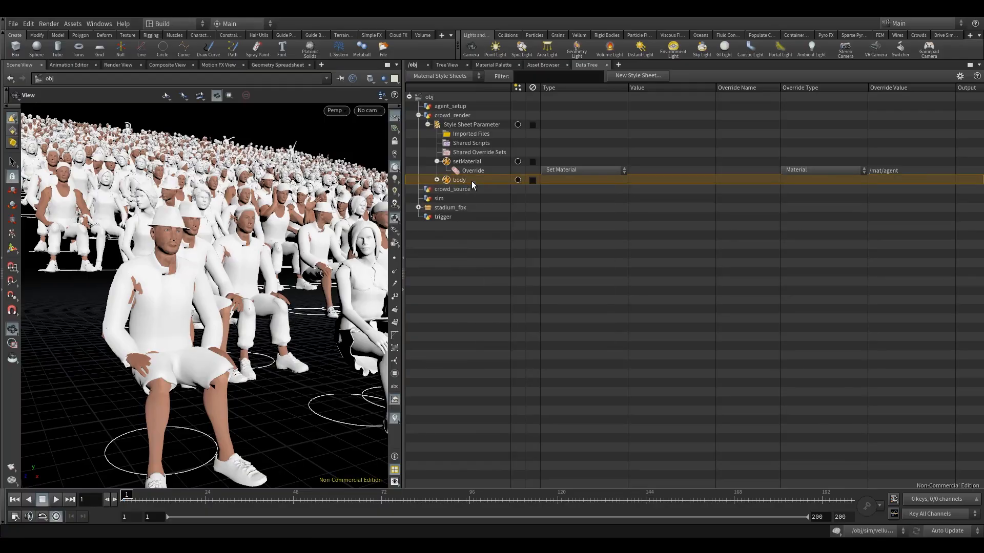
mouse_move(232, 170)
left_mouse_down()
mouse_move(224, 167)
mouse_move(233, 169)
left_mouse_up()
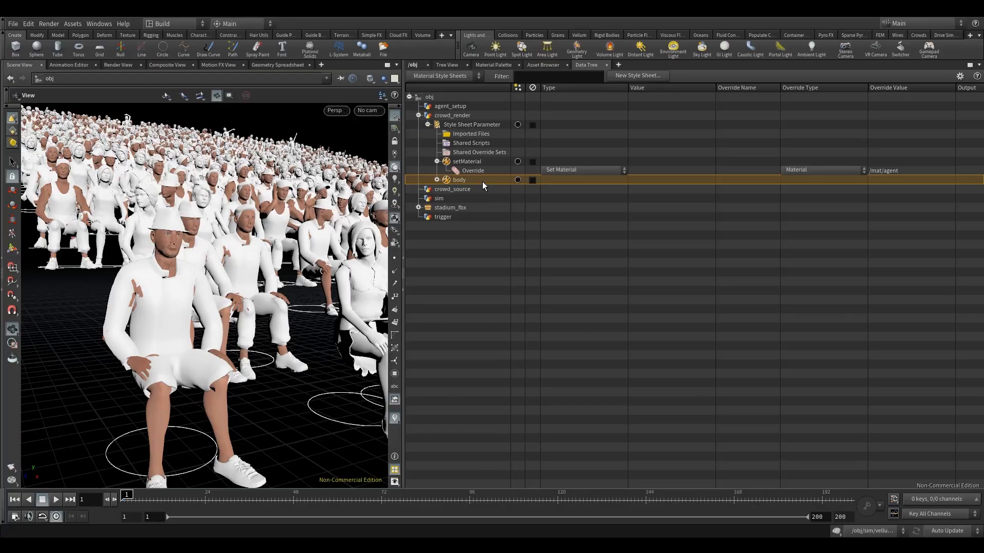
key("ctrl+v")
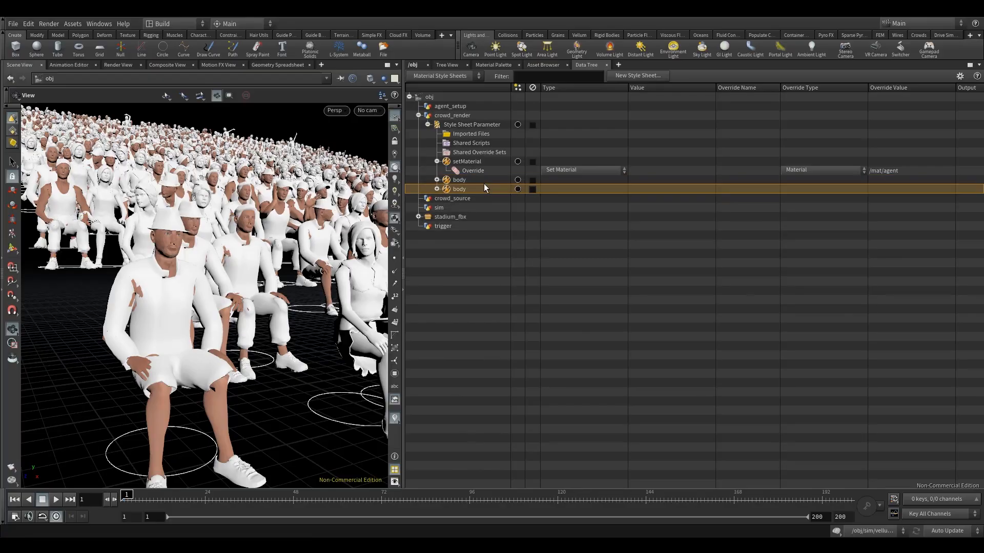
Step: Rename the duplicated body style to body2
right_click(457, 191)
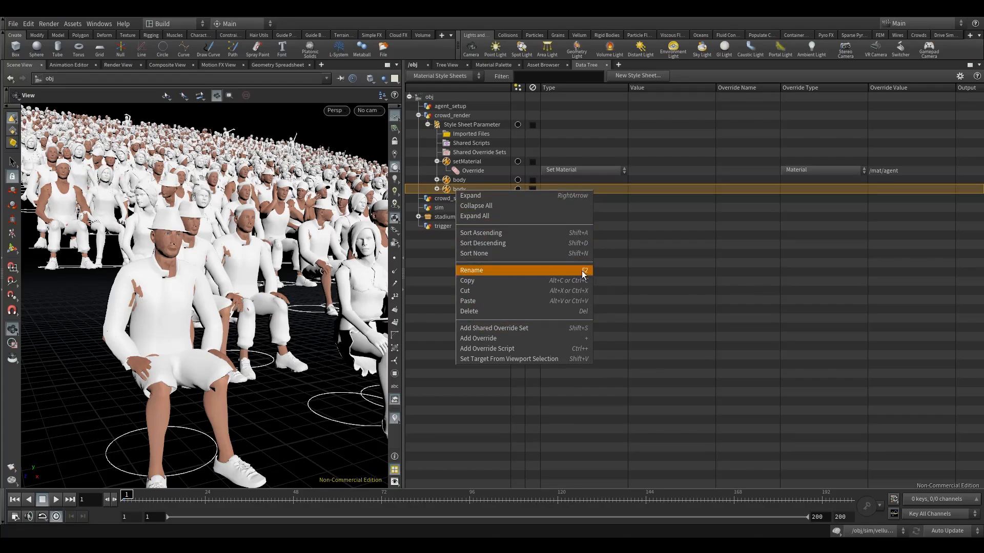
left_click(447, 189)
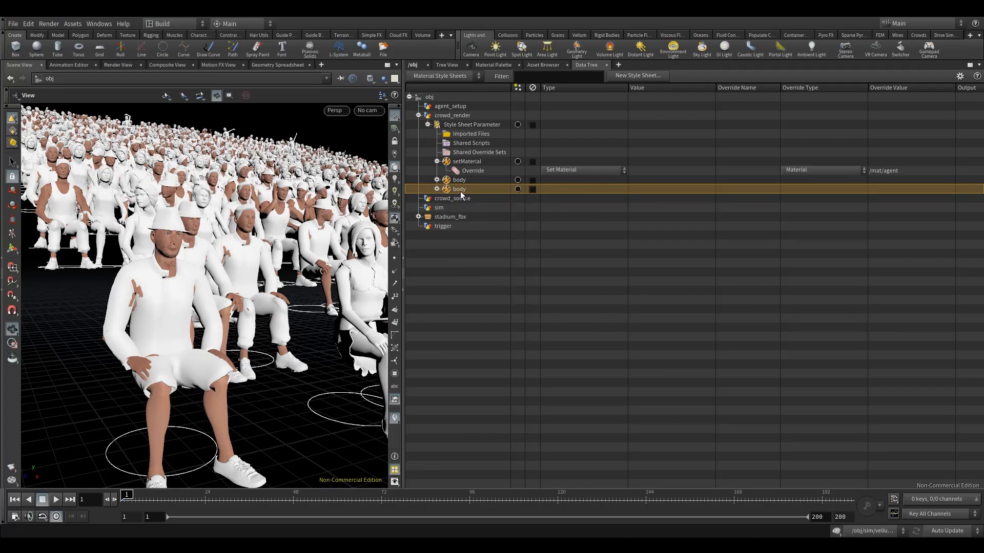
double_click(460, 190)
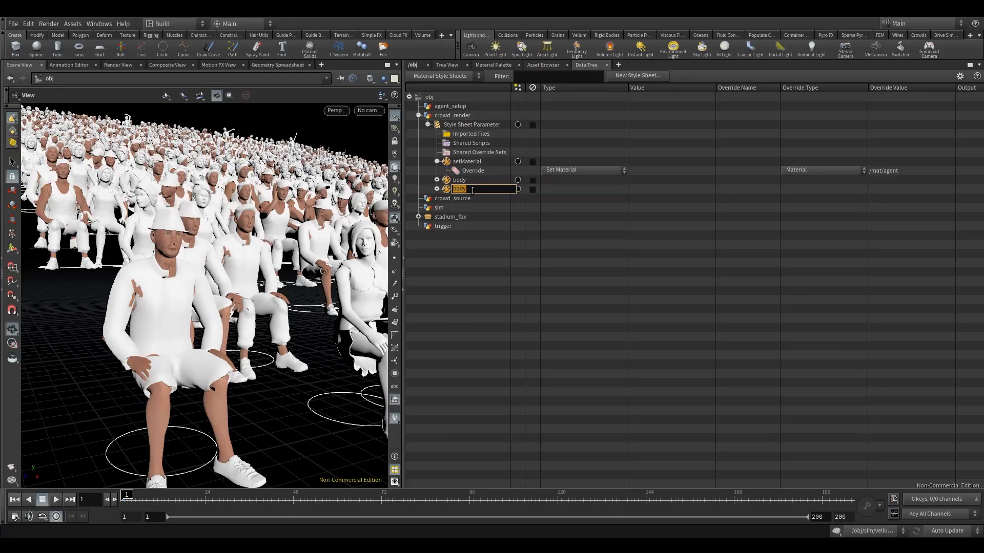
left_click(476, 189)
key("Return")
Step: Expand the body2 style and add a second condition to its primitive target
left_click(436, 189)
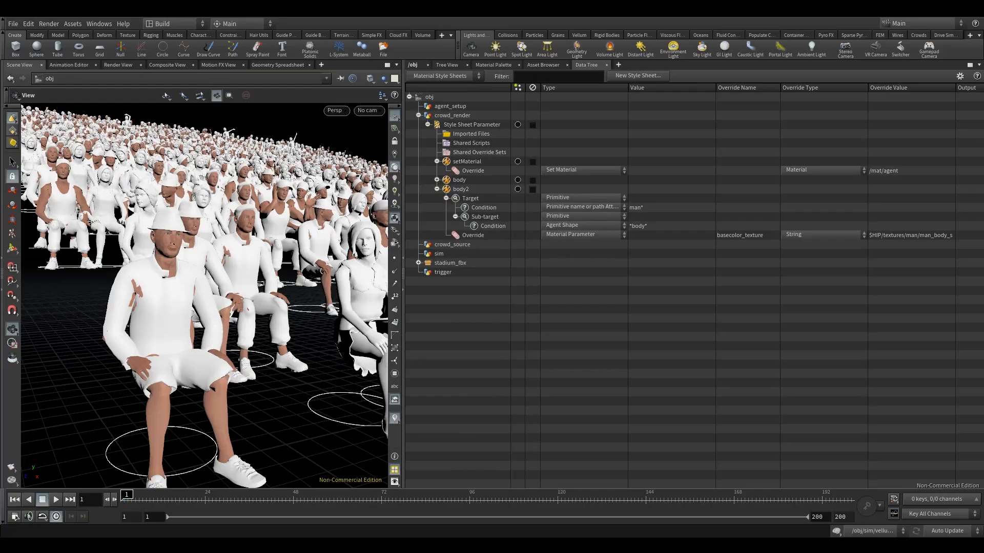
left_click(480, 208)
left_click(461, 200)
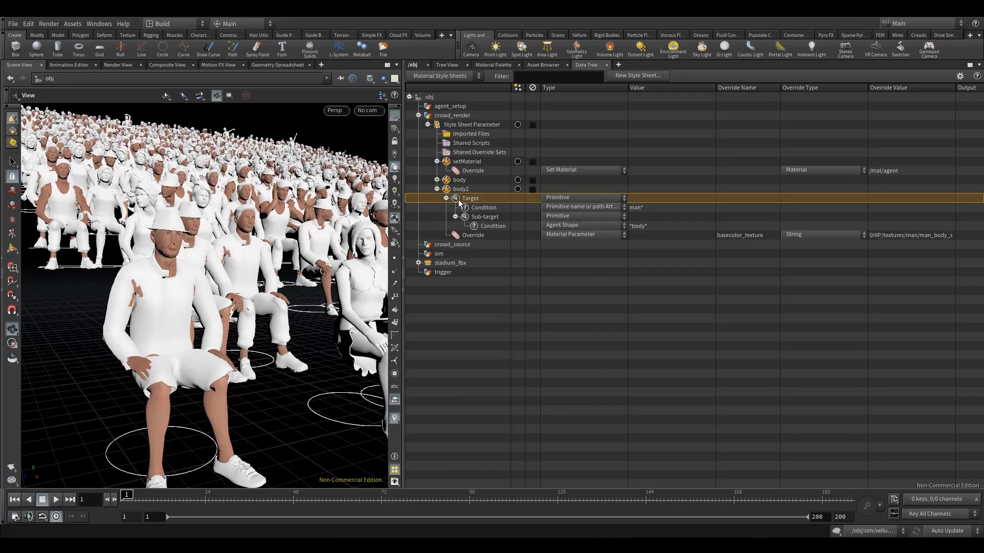
right_click(458, 198)
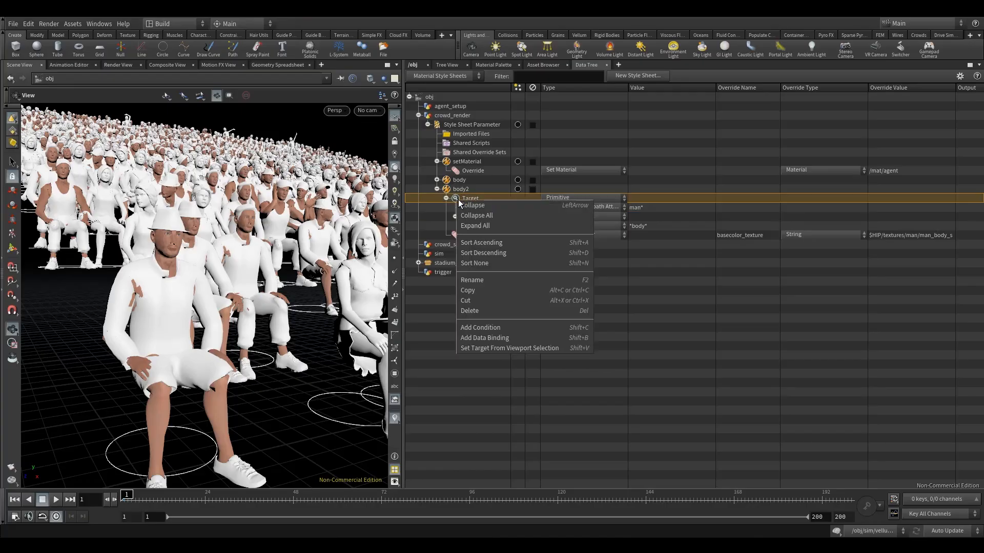
left_click(497, 329)
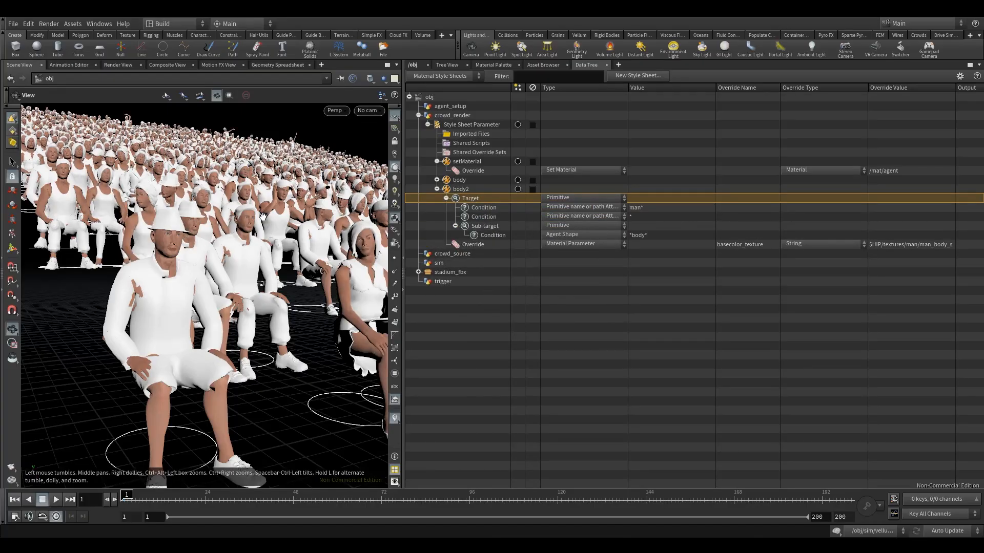
left_click(648, 216)
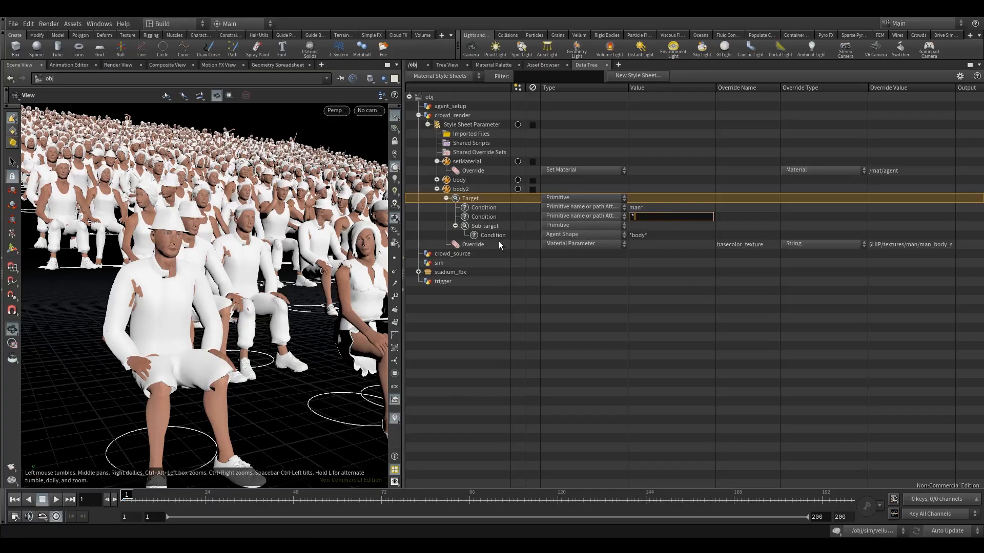
mouse_move(276, 247)
left_mouse_down()
mouse_move(260, 247)
mouse_move(272, 247)
left_mouse_up()
left_click_drag(348, 253, 343, 255)
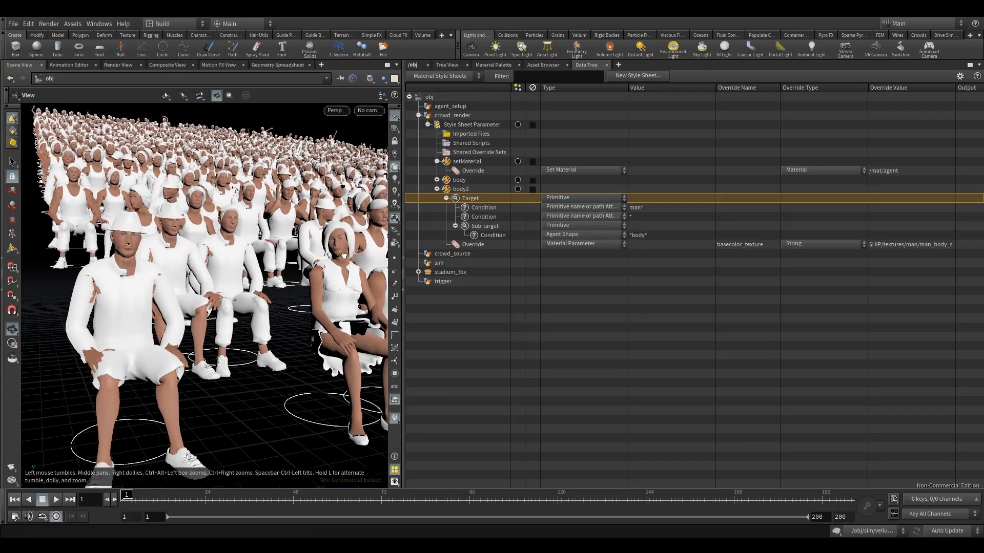
mouse_move(344, 256)
right_mouse_down()
mouse_move(401, 250)
mouse_move(352, 259)
right_mouse_up()
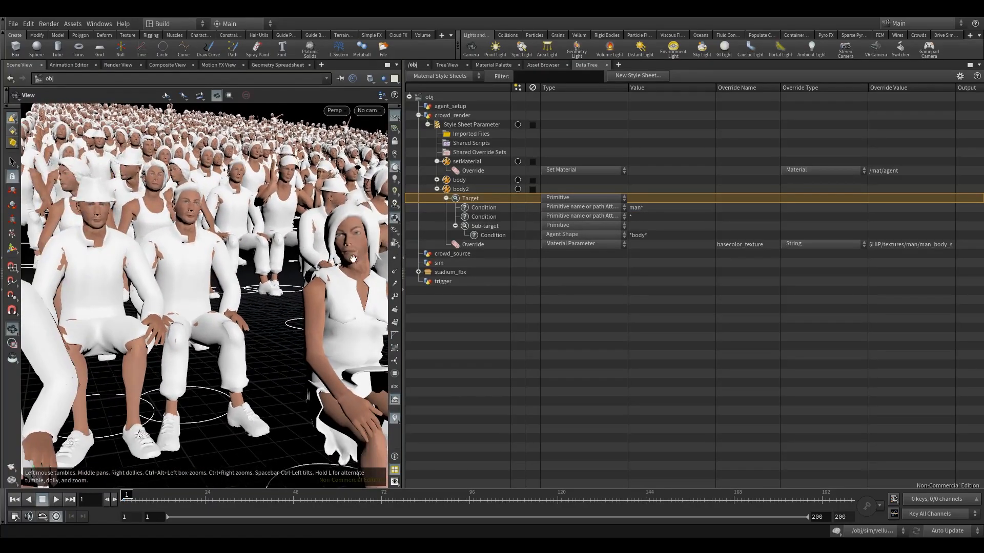
left_click_drag(324, 273, 344, 249)
right_click_drag(280, 266, 294, 276)
double_click(642, 214)
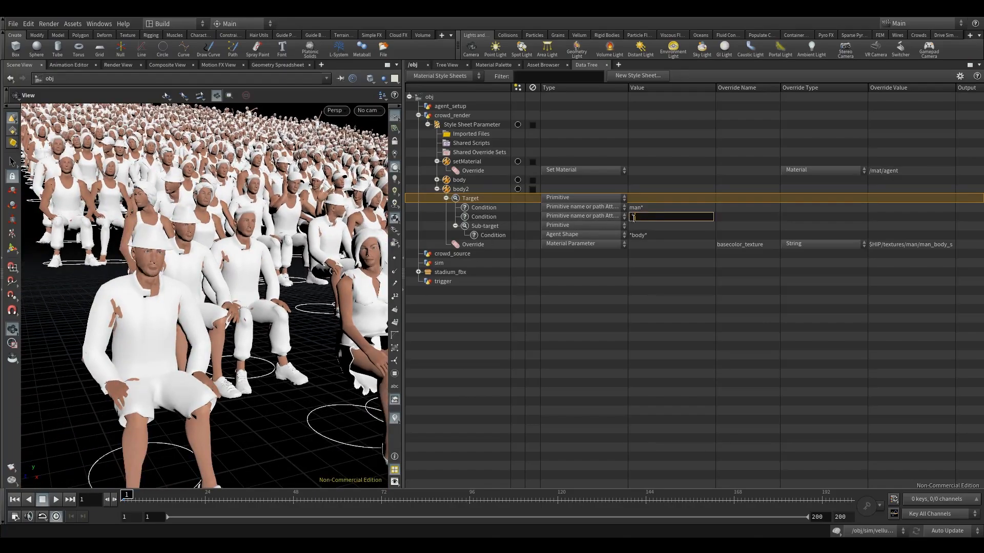
left_click_drag(635, 224, 627, 223)
type("@rand==1")
key("Return")
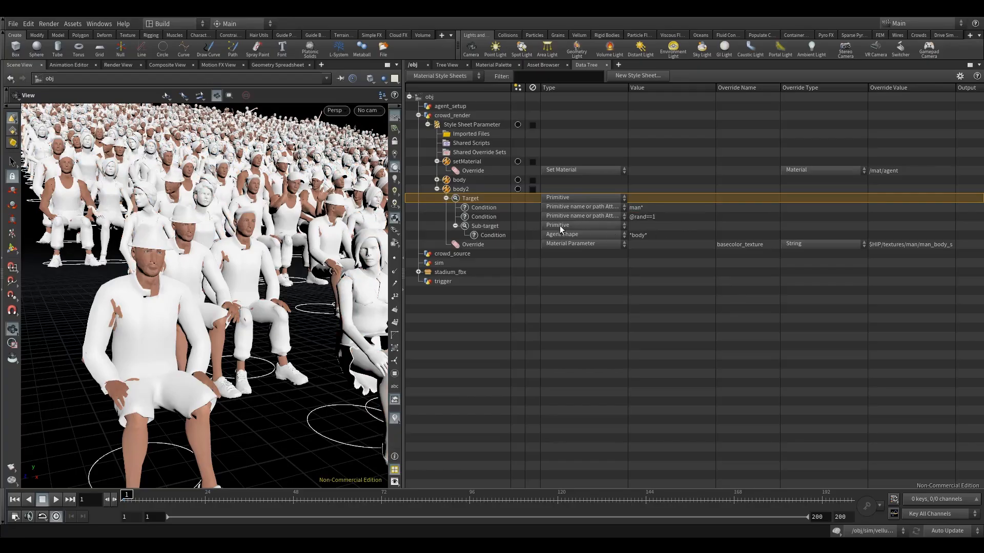
double_click(667, 215)
left_click(641, 217)
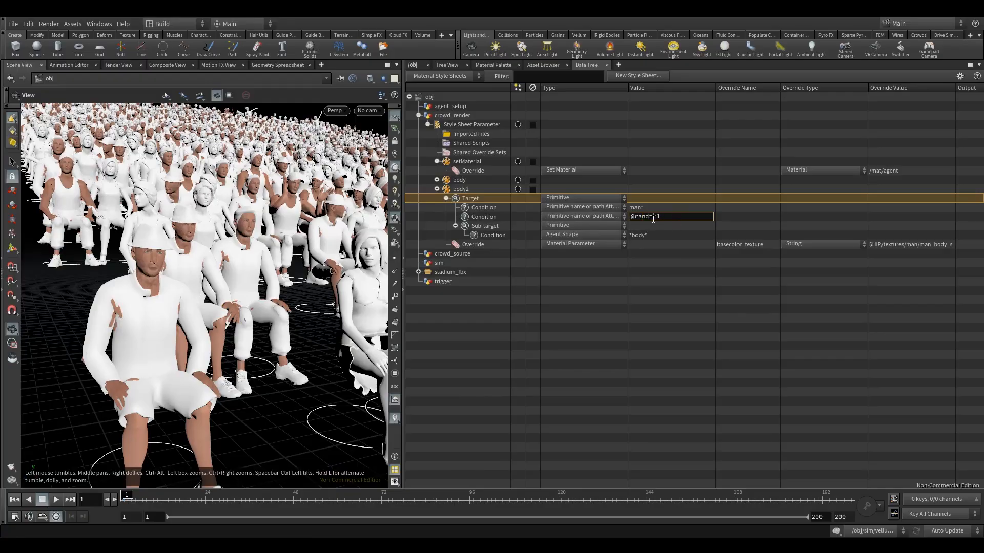
key("BackSpace")
key("Return")
double_click(653, 218)
left_click(654, 219)
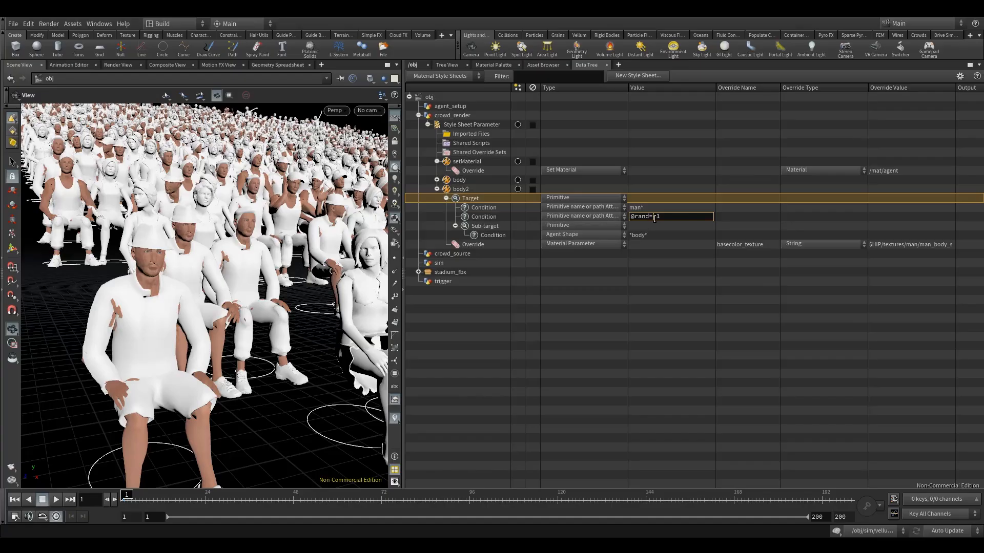
type("=")
key("Return")
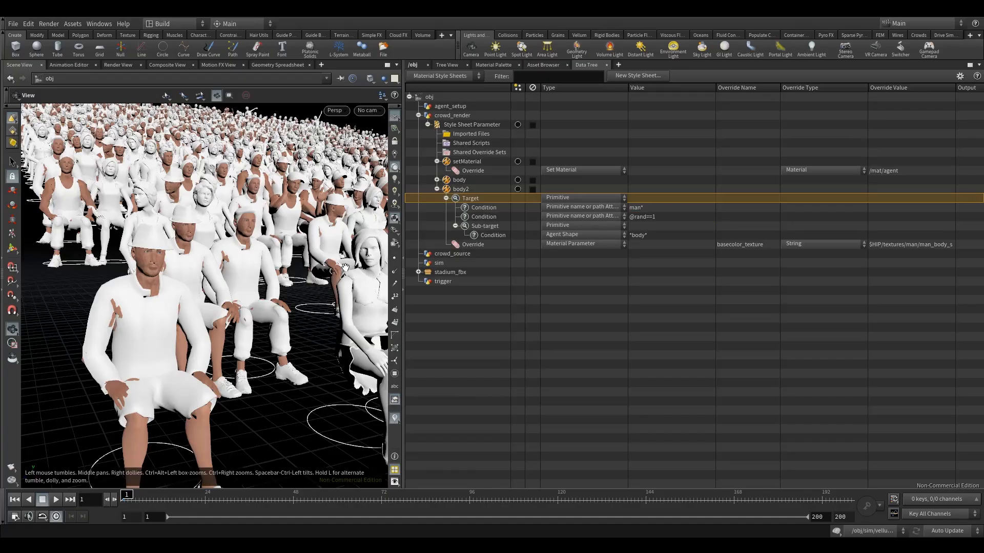
Step: Widen the override value column and set body2's basecolor_texture override to $HIP/textures/man/man_body_skin_02.png
left_click_drag(180, 279, 204, 257)
left_click(477, 183)
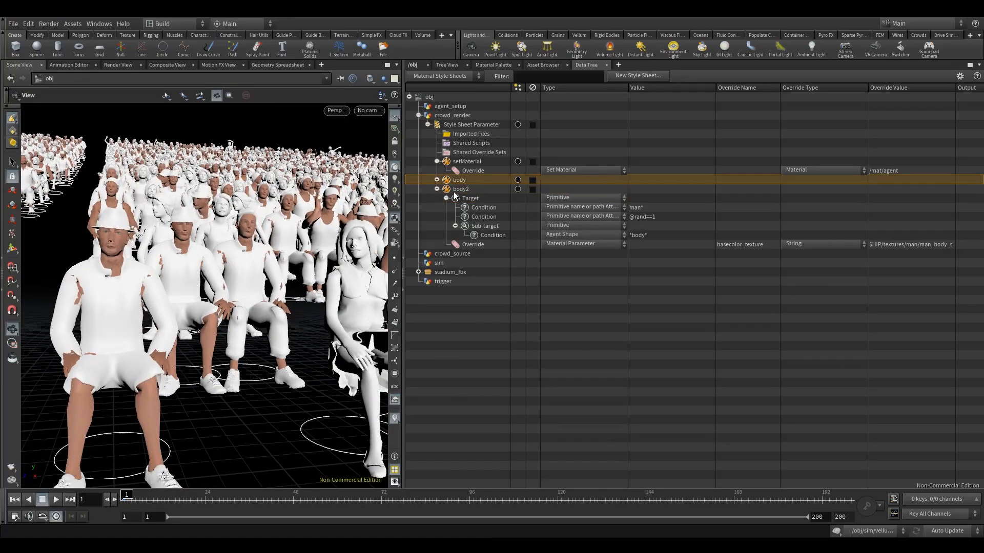
double_click(937, 244)
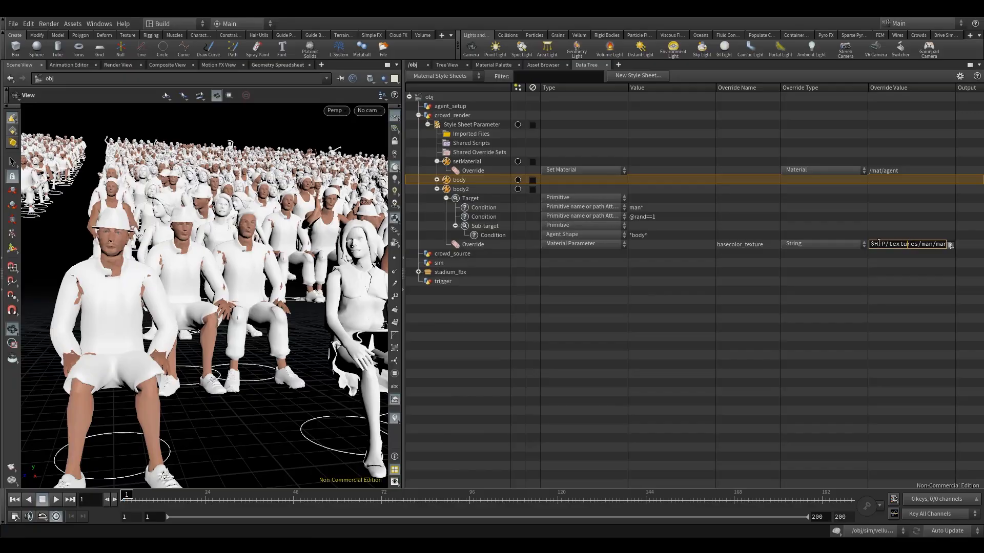
left_click_drag(868, 244, 818, 247)
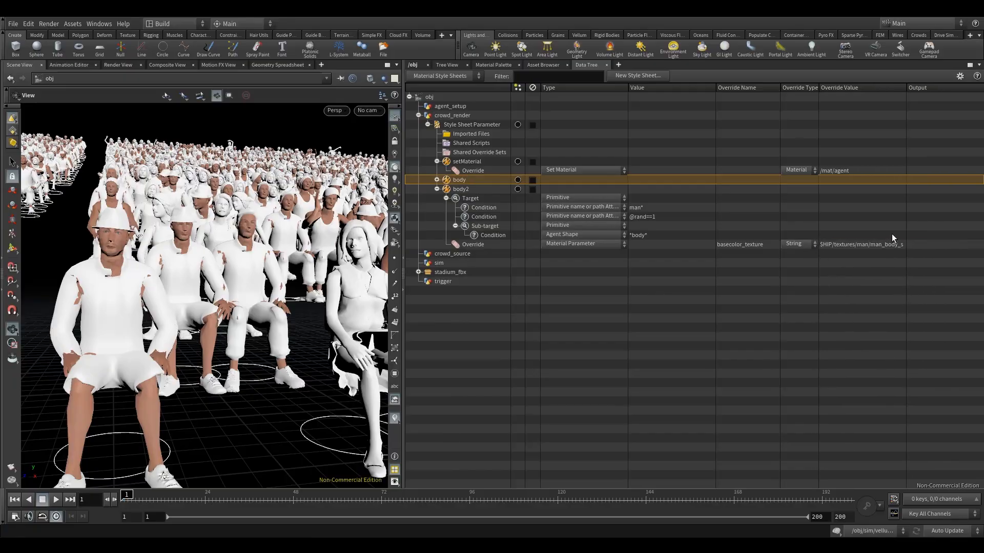
left_click_drag(905, 229, 958, 229)
double_click(933, 244)
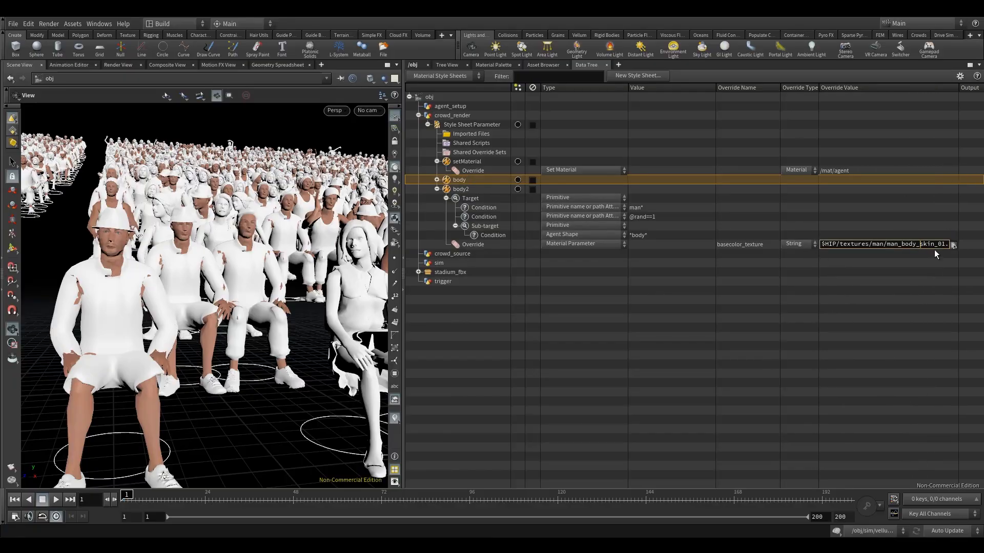
type("2")
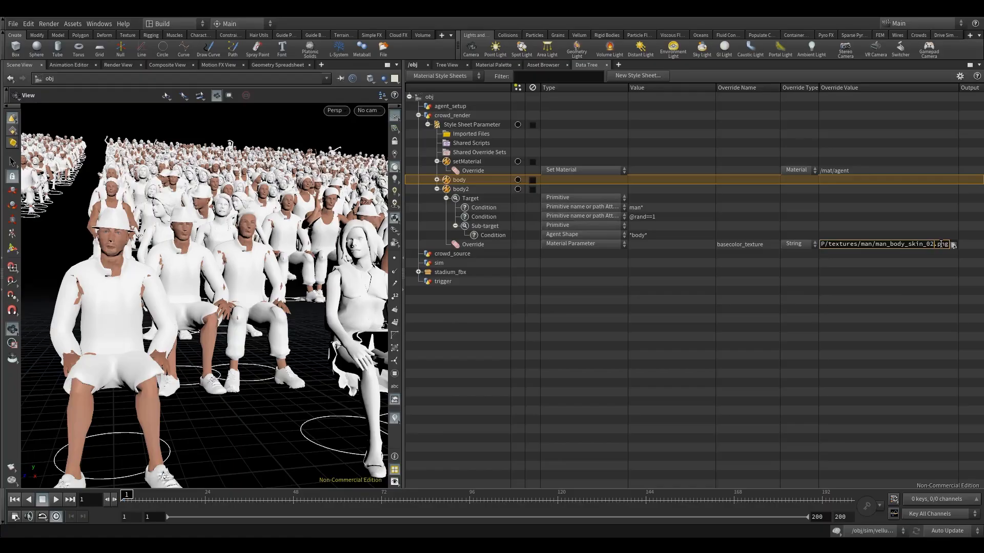
key("Return")
Step: Inspect the male agents' skin across the crowd and check the man_body_skin texture files available for body2's override
left_click_drag(222, 268, 235, 276)
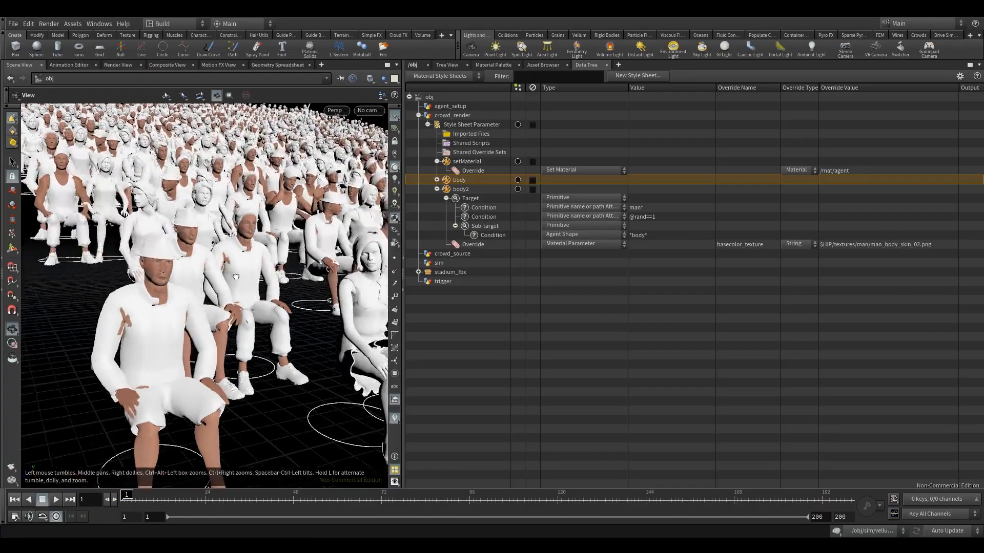
right_click_drag(284, 248, 205, 284)
left_click_drag(205, 284, 265, 260)
right_click_drag(266, 261, 265, 292)
left_click_drag(264, 290, 236, 301)
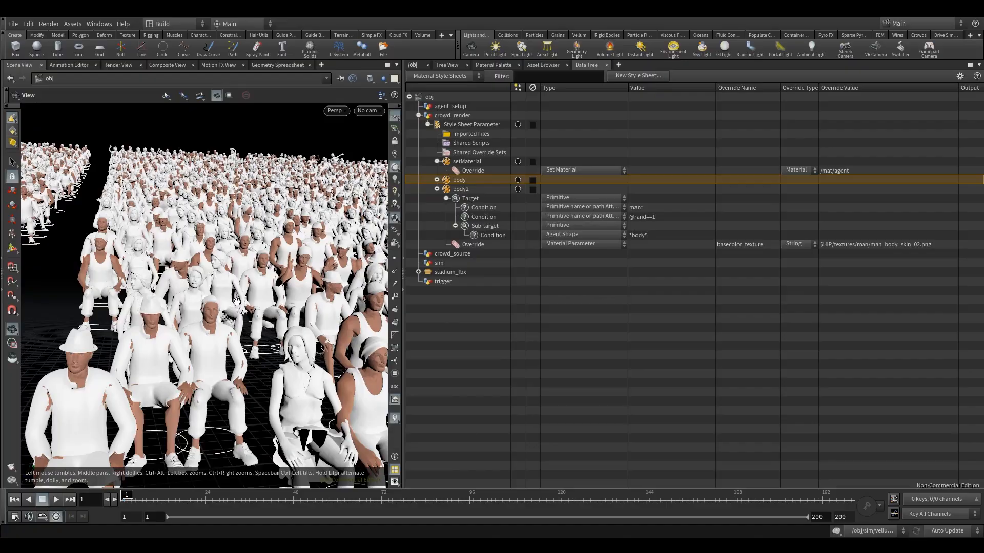
double_click(893, 245)
left_click(952, 245)
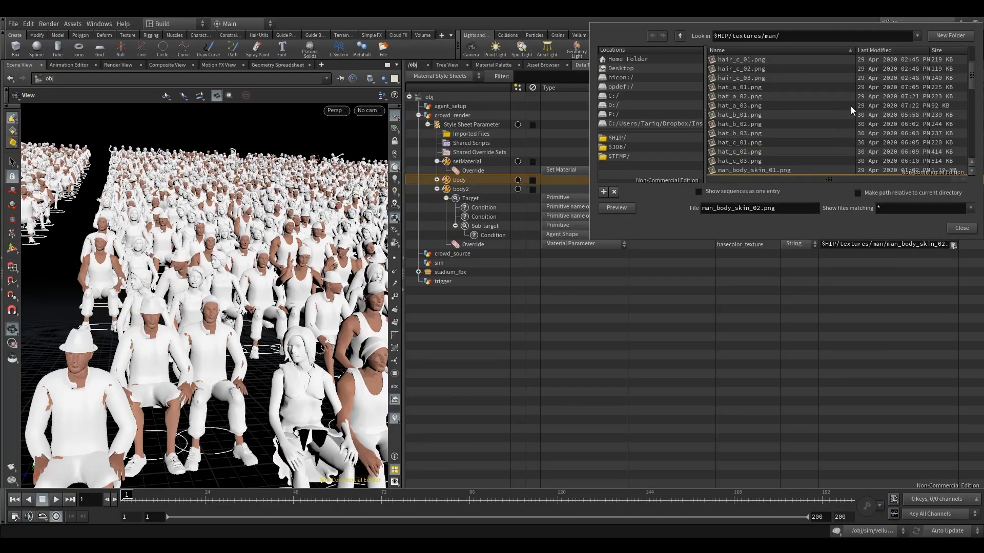
scroll(896, 126, "down", 3)
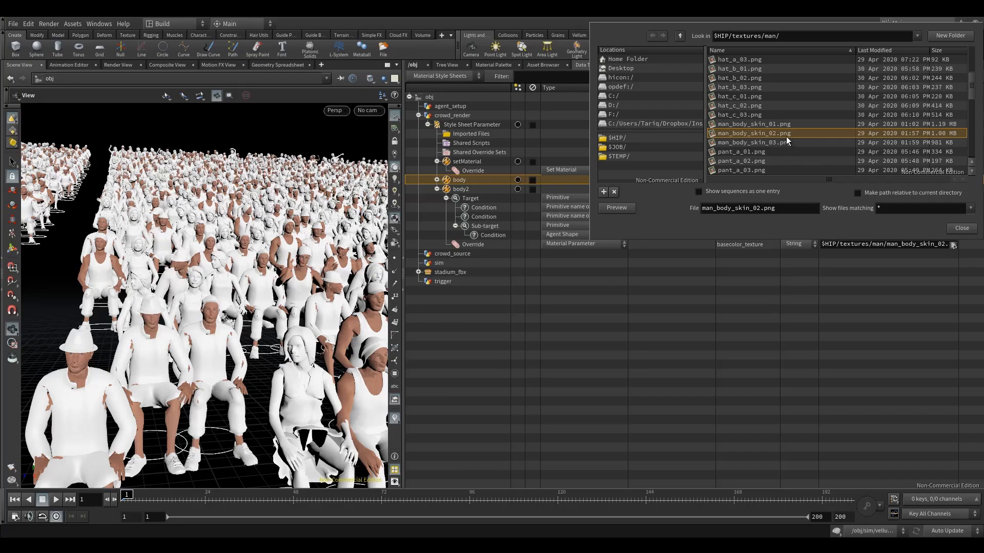
left_click(961, 228)
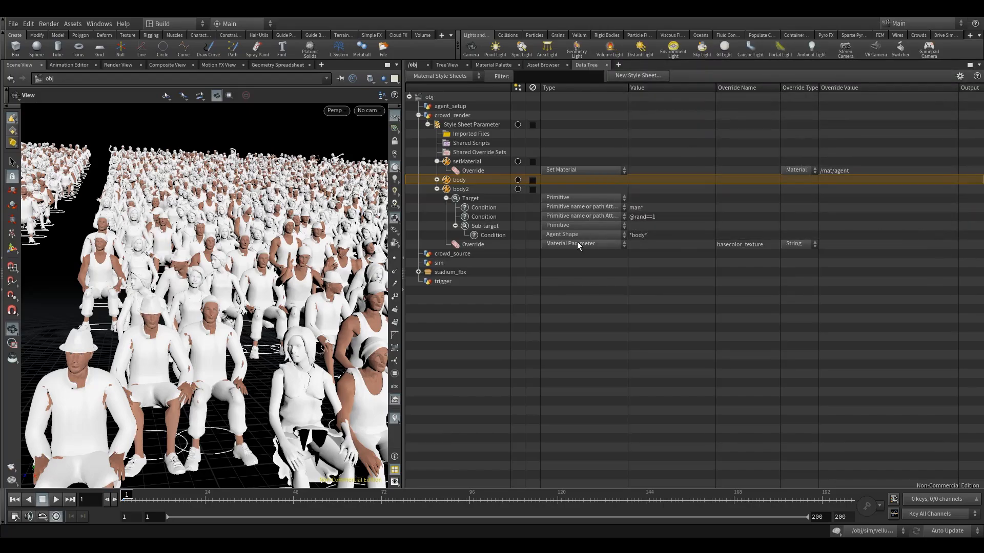
left_click(495, 244)
left_click(672, 216)
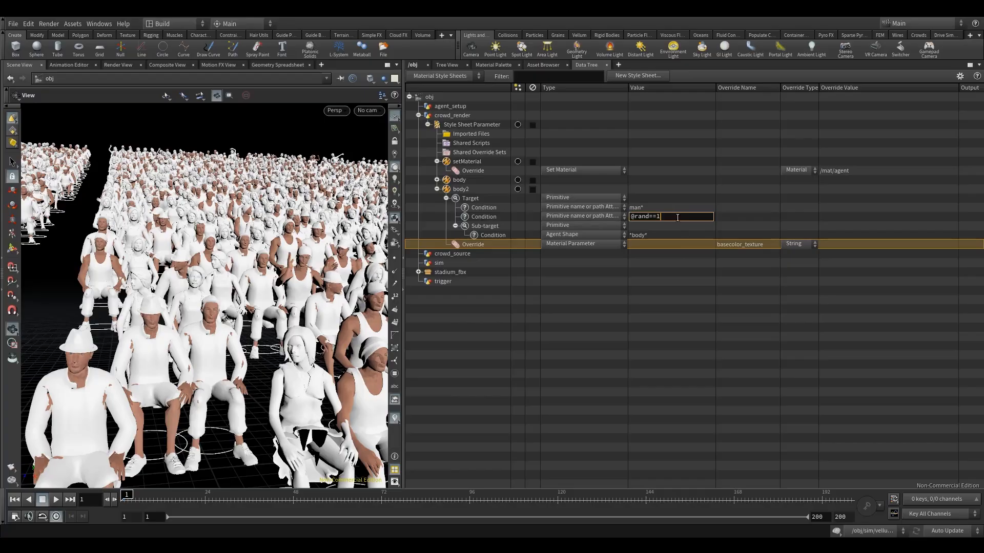
left_click(591, 215)
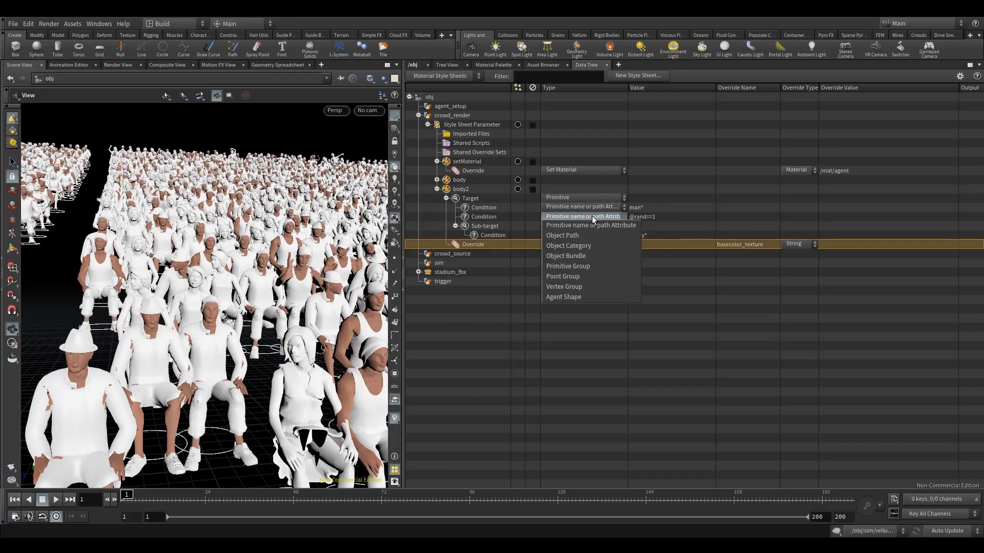
left_click(578, 276)
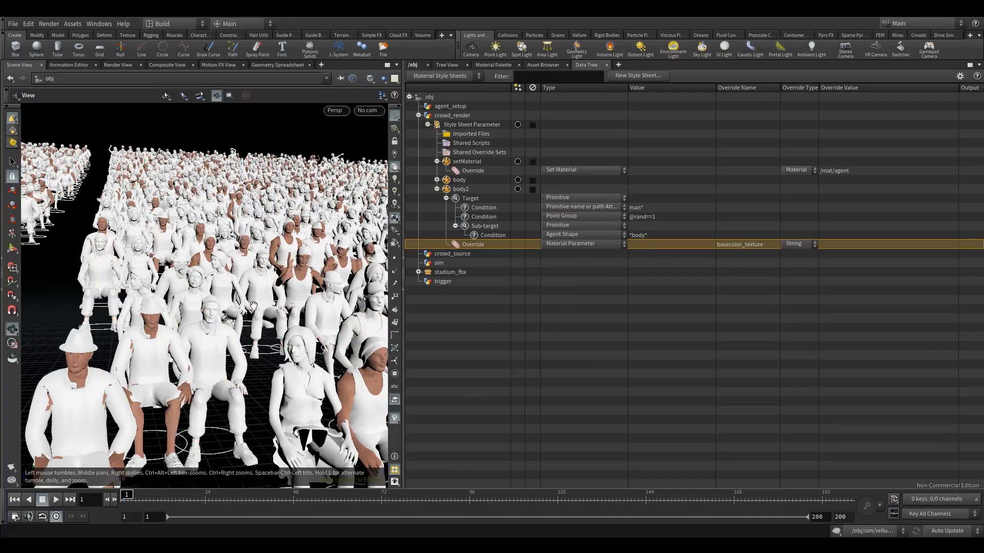
left_click_drag(254, 306, 265, 277)
Step: Try to assign $HIP/textures/man/man_body_skin_02.png as body2's basecolor_texture override
double_click(864, 244)
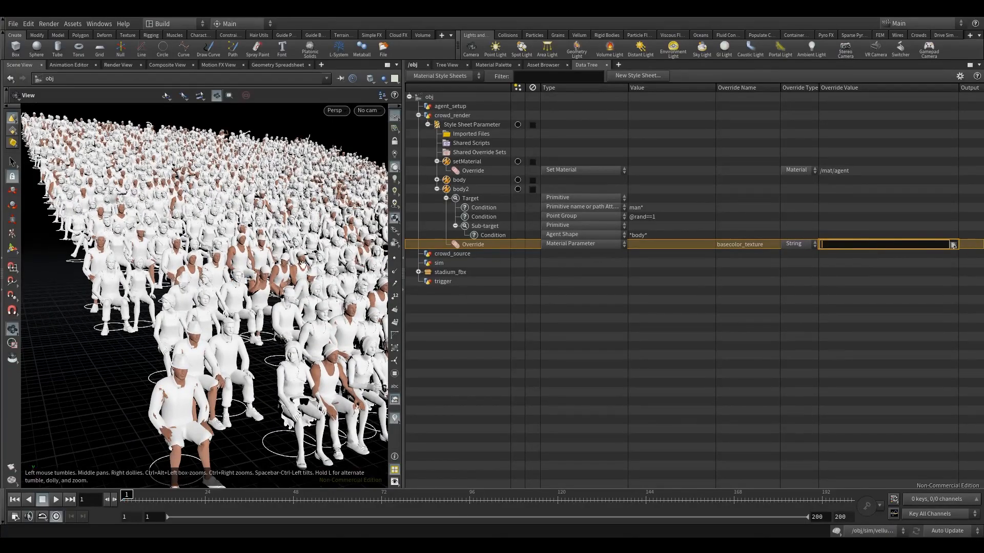
left_click(952, 244)
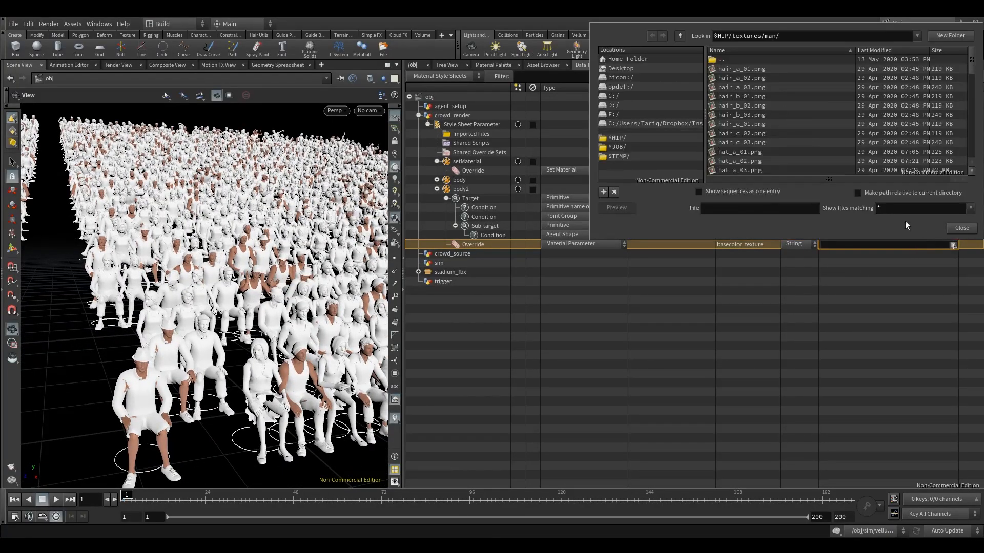
scroll(819, 136, "down", 10)
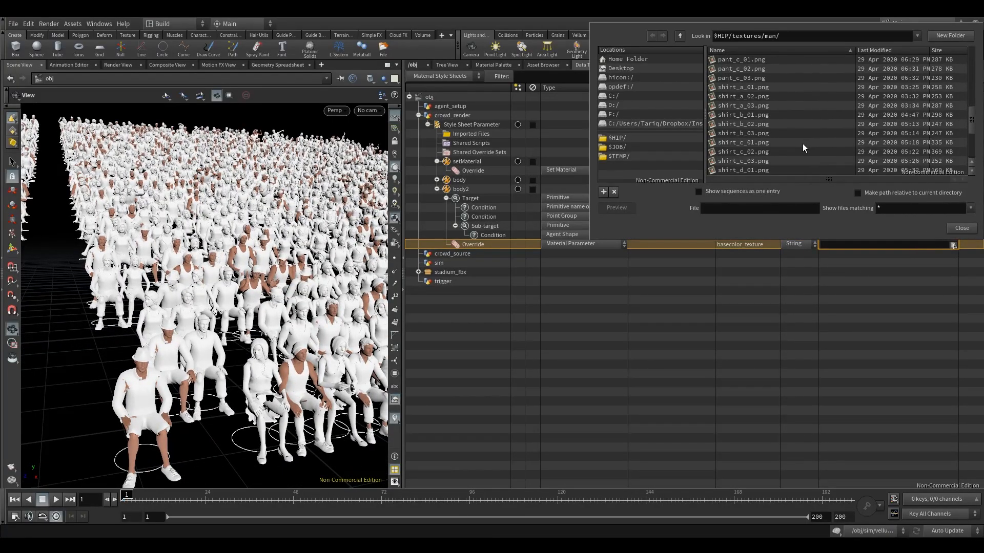
scroll(778, 149, "down", 1)
left_click_drag(969, 147, 961, 97)
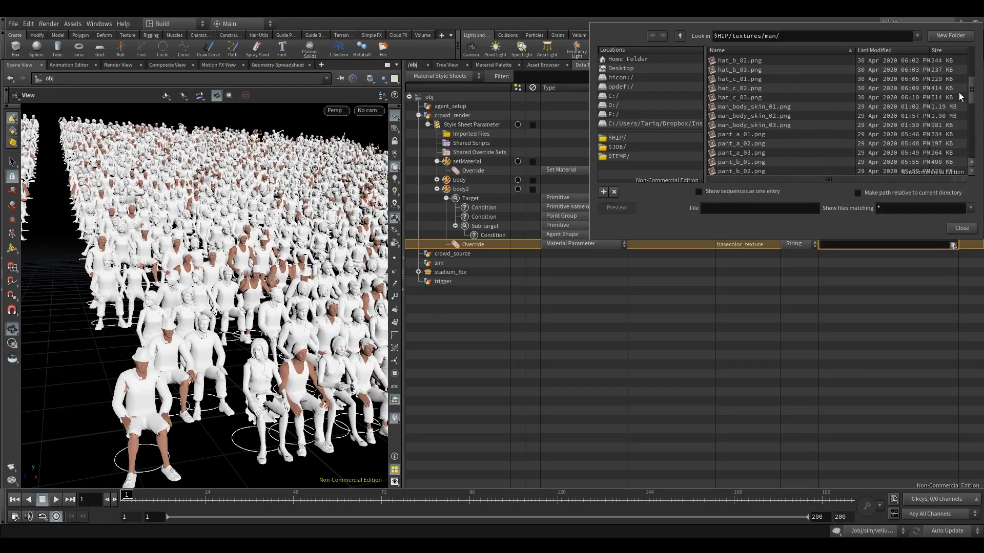
left_click(753, 116)
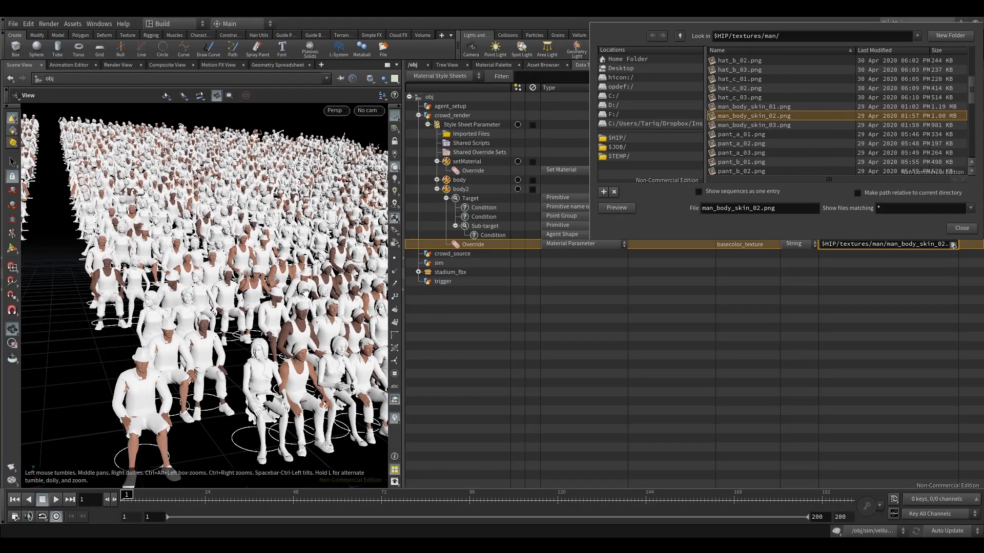
left_click(294, 307)
Step: Set body2's basecolor_texture override to $HIP/textures/man/man_body_skin_02.png and check the male agents' skin in the crowd
left_click(881, 245)
left_click(953, 245)
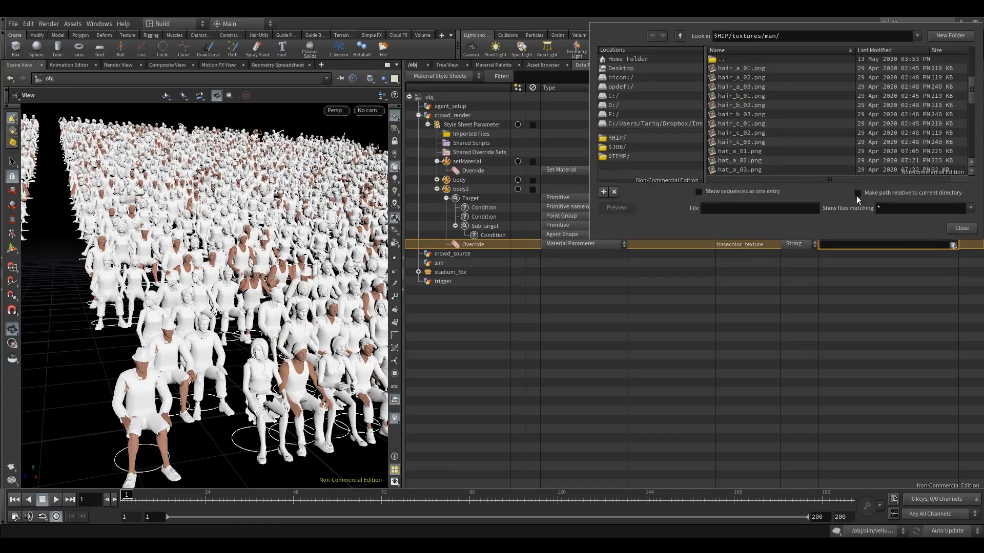
scroll(747, 125, "down", 5)
left_click(749, 105)
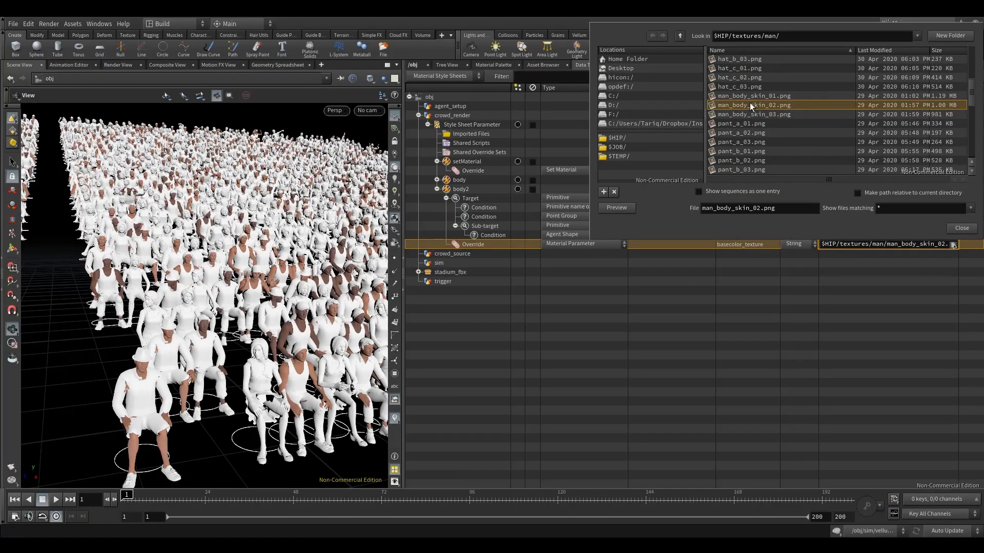
double_click(750, 106)
left_click_drag(222, 315, 209, 297)
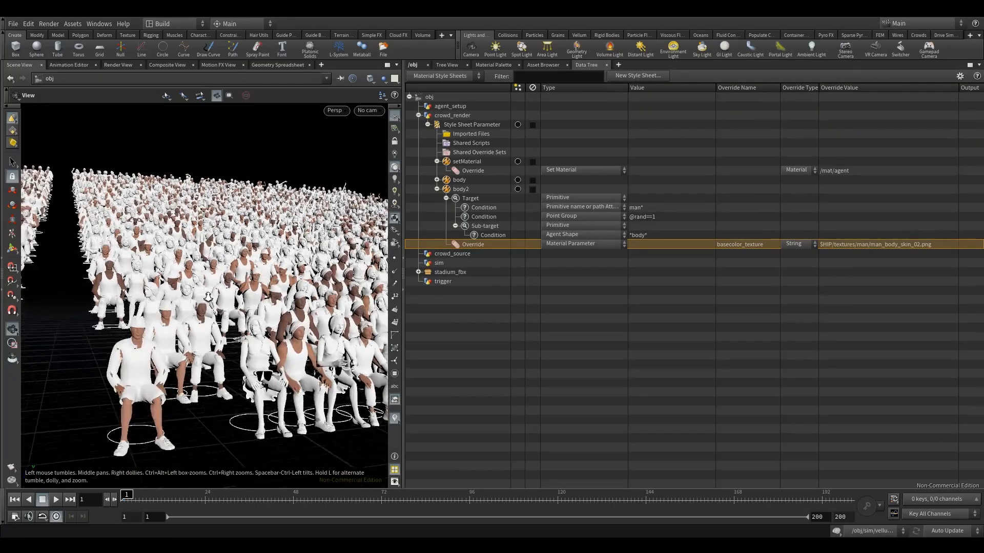
right_click_drag(222, 309, 294, 282)
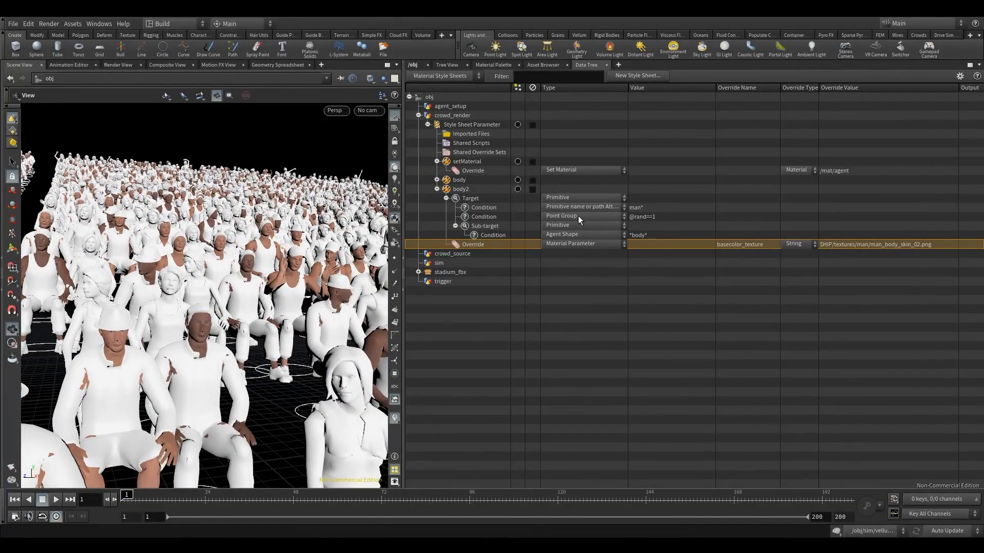
Step: Collapse the body2 style and duplicate it in crowd_render's style sheet
left_click(643, 217)
mouse_move(662, 217)
left_mouse_down()
mouse_move(622, 215)
mouse_move(662, 217)
left_mouse_up()
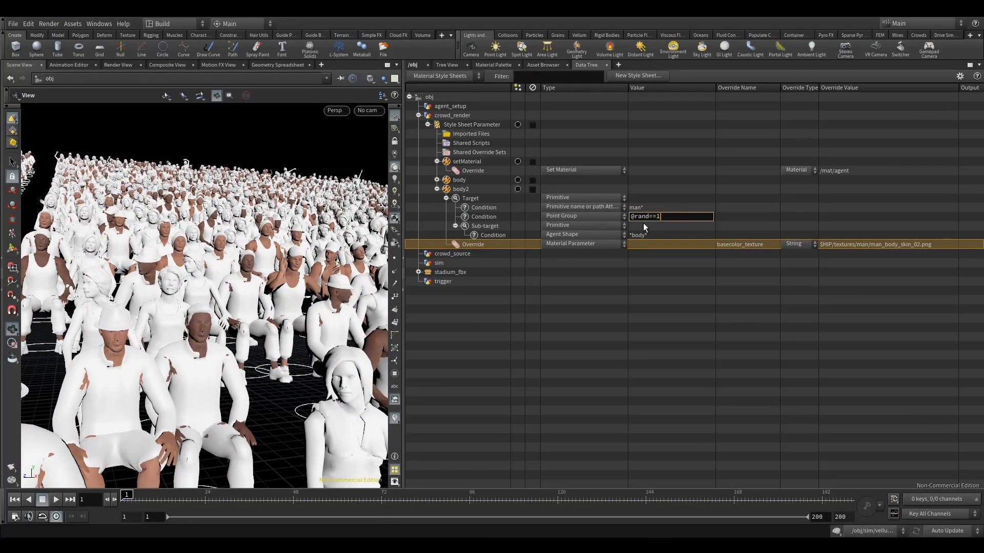
left_click(436, 189)
left_click(461, 190)
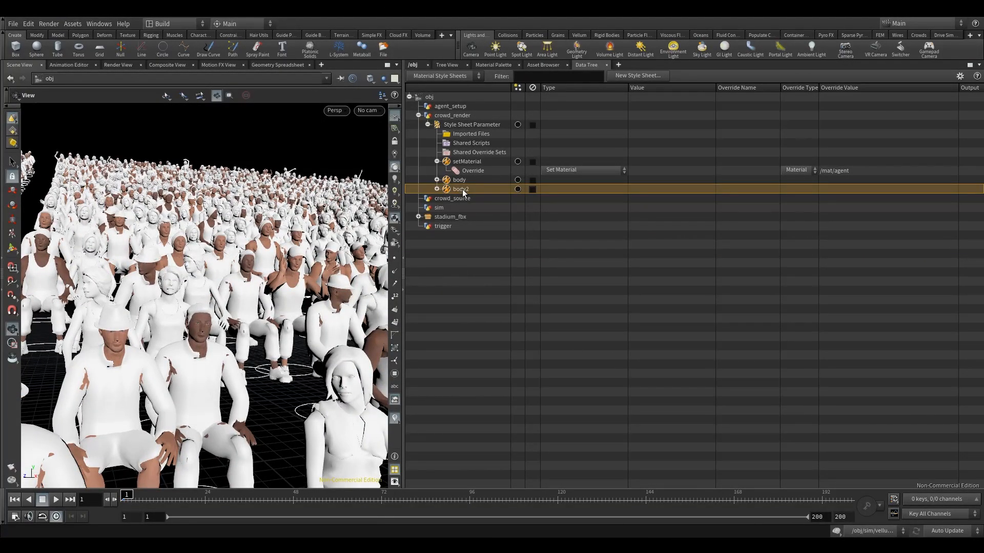
key("ctrl+c")
key("ctrl+v")
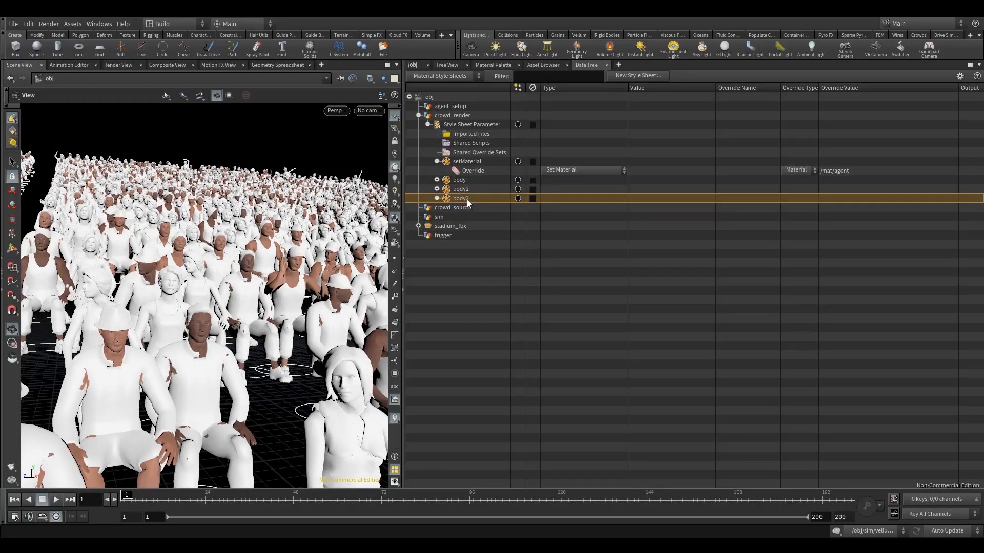
Step: Rename the duplicated body2 style as body3
right_click(467, 203)
key("Escape")
double_click(456, 203)
left_click(471, 201)
left_click_drag(467, 200, 481, 203)
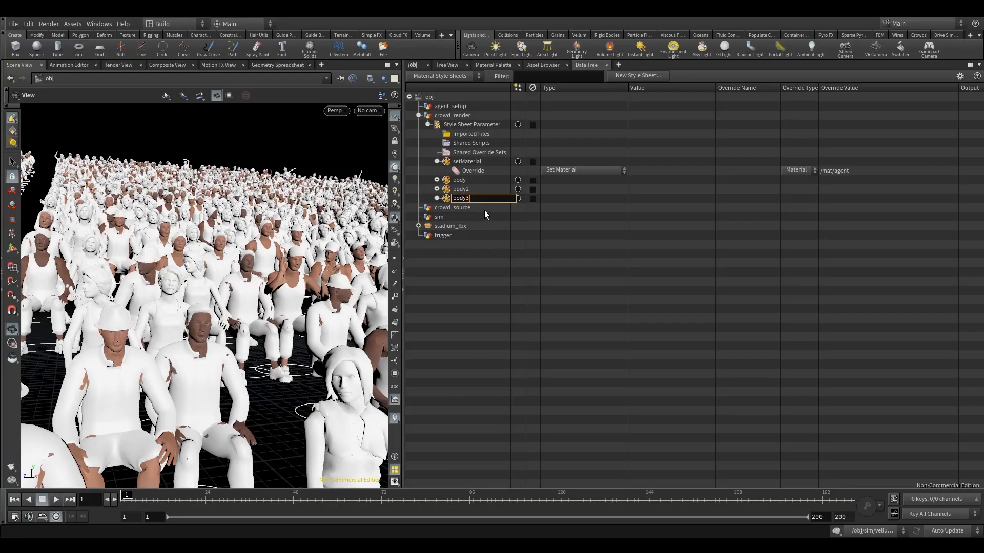
type("3")
key("Return")
left_click(436, 199)
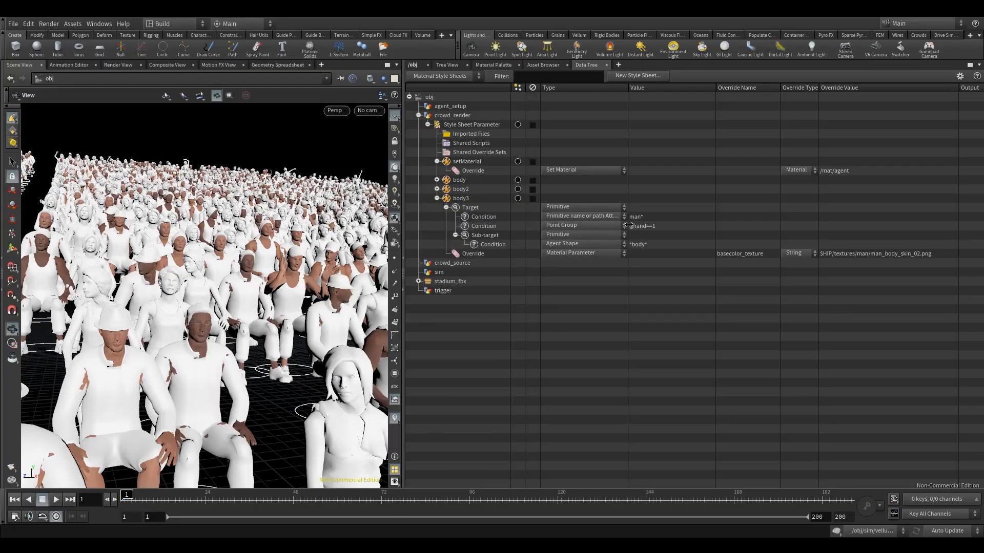
double_click(656, 226)
left_click_drag(656, 225, 669, 226)
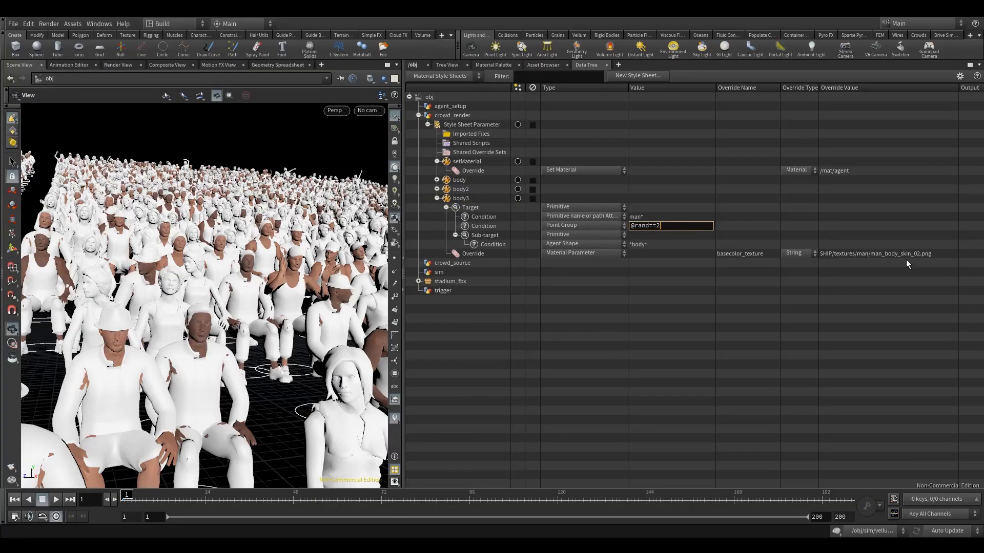
left_click(940, 254)
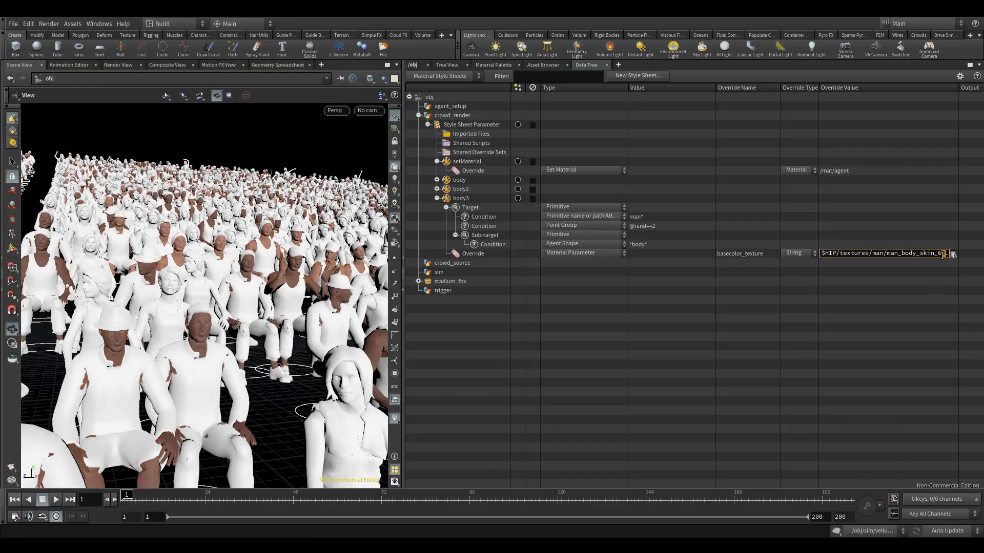
type("3")
key("Return")
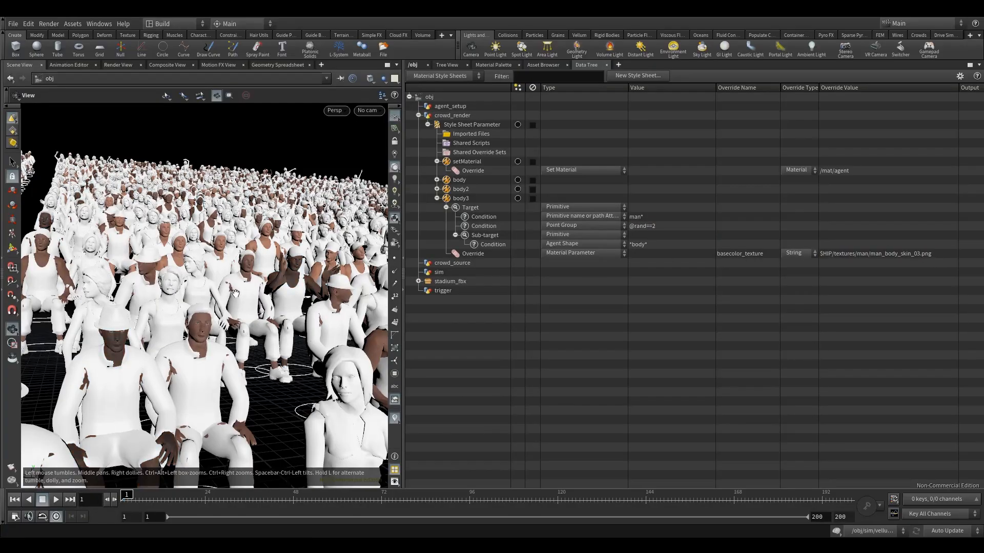
Step: Inspect the skin texture variation on male agents across the crowd and collapse the body3 and setMaterial styles
left_click_drag(255, 300, 238, 324)
scroll(236, 302, "down", 4)
scroll(222, 292, "up", 8)
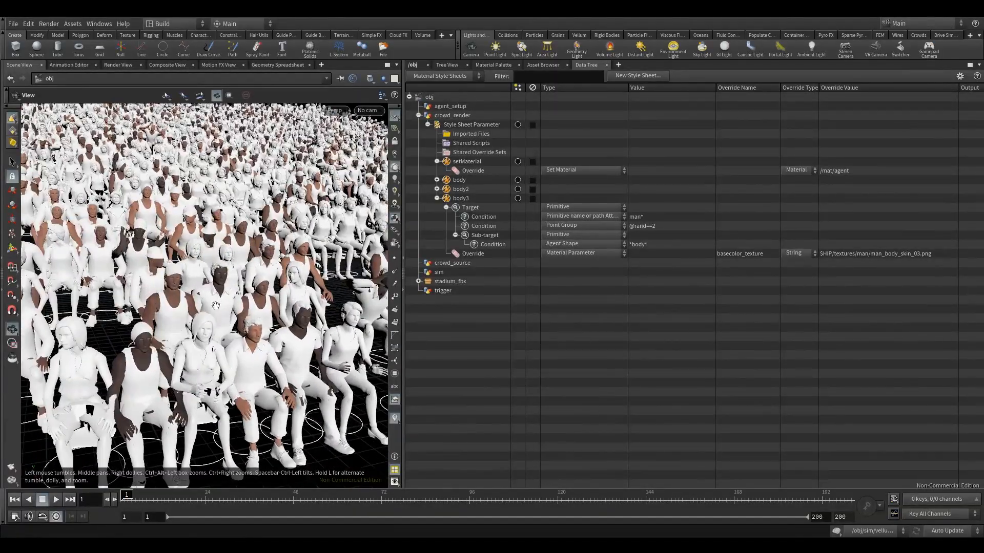
scroll(212, 290, "down", 7)
left_click_drag(212, 291, 154, 328)
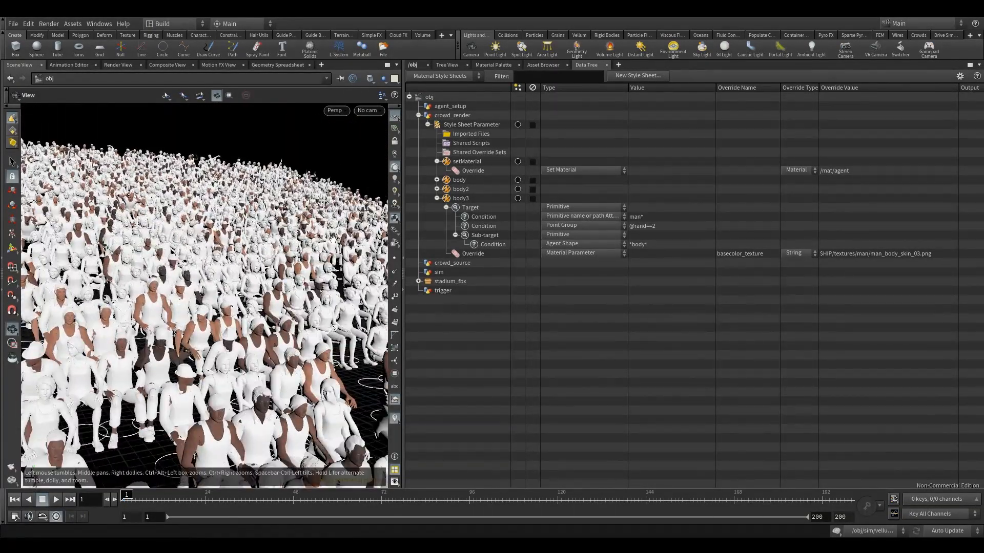
left_click(438, 199)
scroll(223, 256, "down", 4)
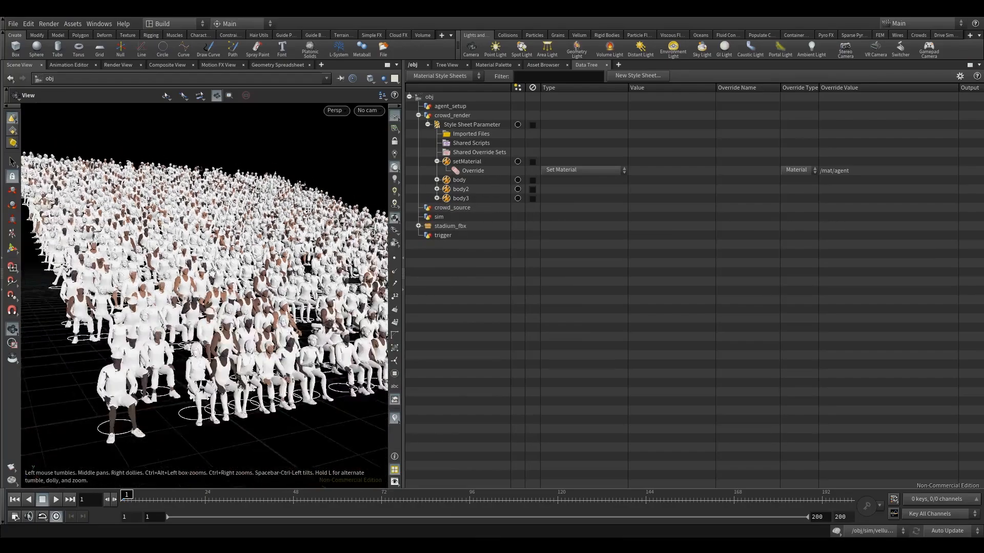
left_click_drag(223, 256, 207, 266)
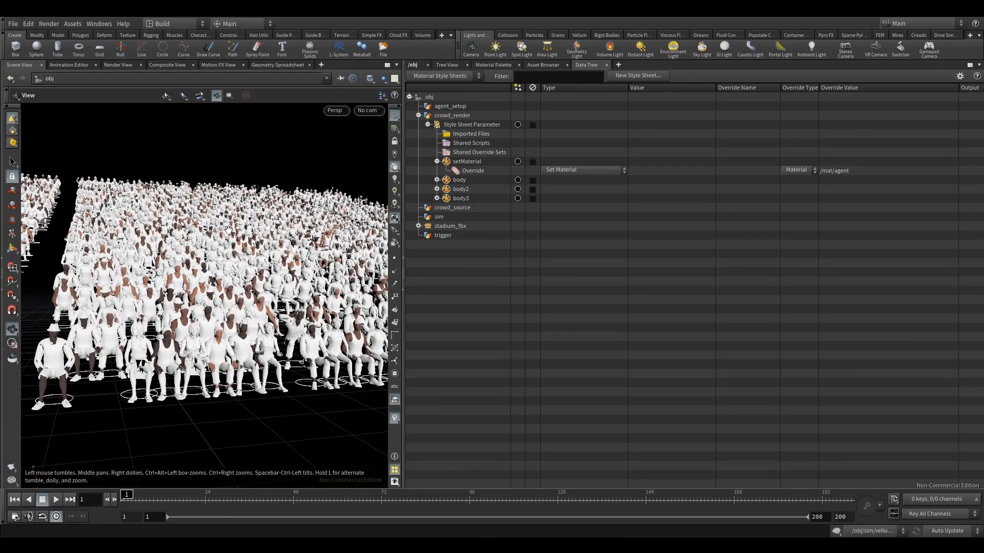
left_click(437, 161)
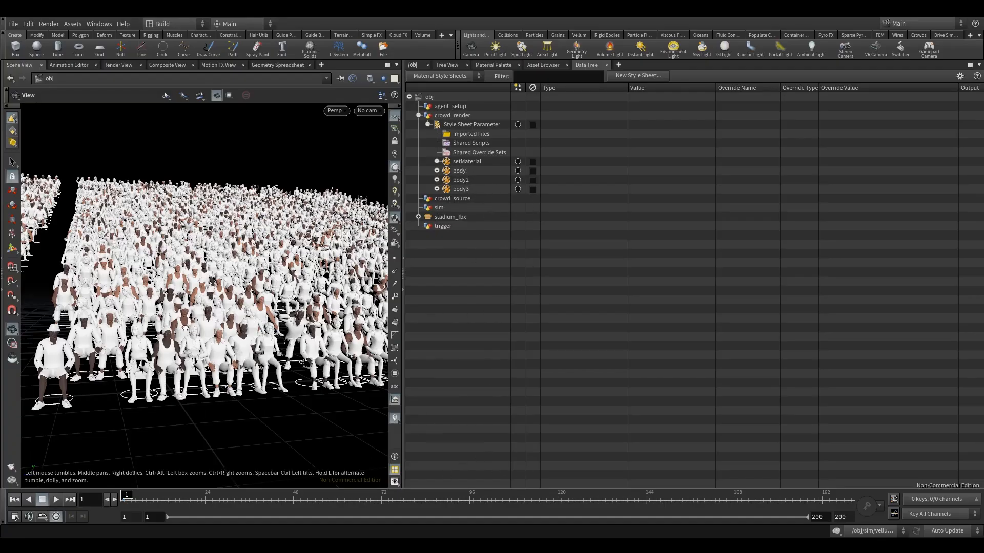
left_click_drag(140, 328, 179, 325)
scroll(163, 323, "up", 2)
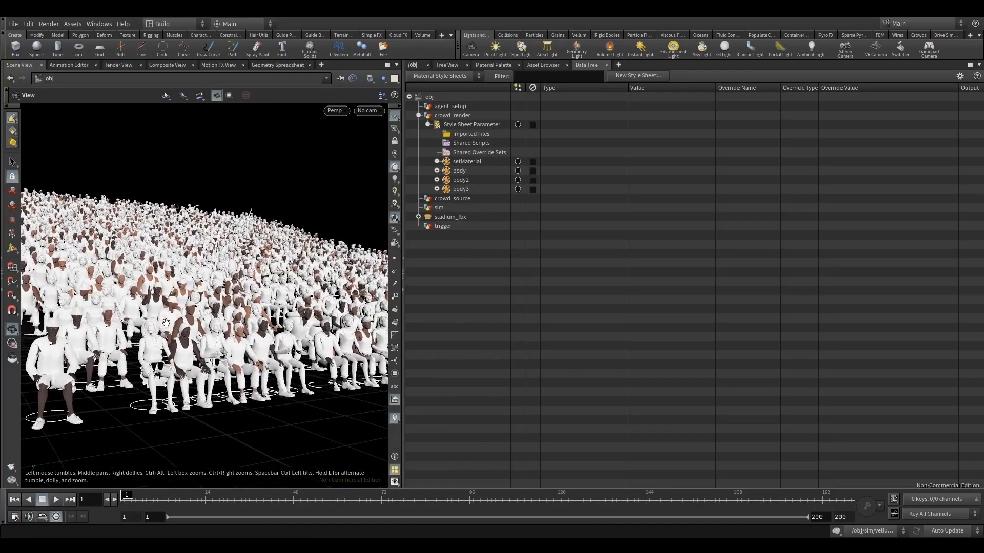
Step: Review the original body style's target condition and basecolor_texture override value
left_click(437, 171)
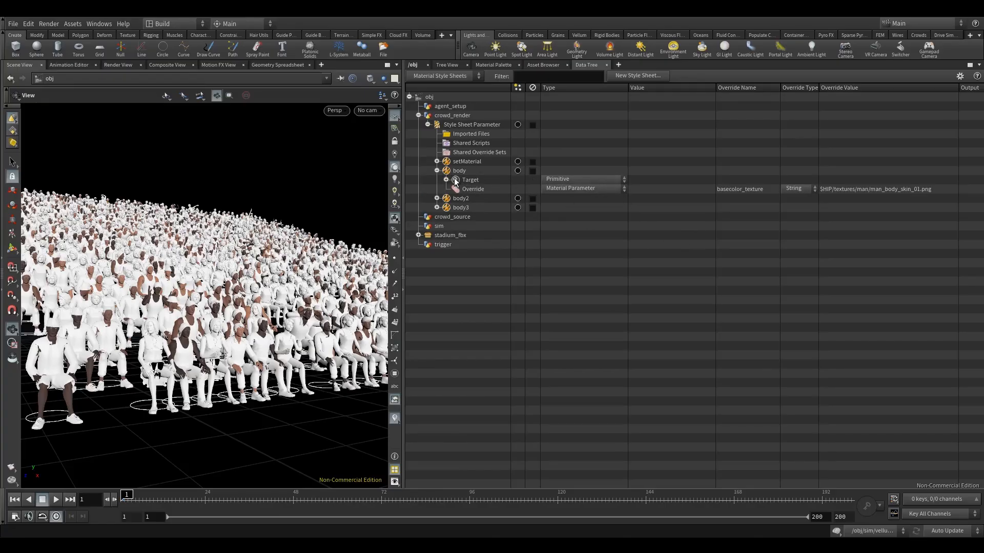
left_click(445, 180)
left_click(636, 189)
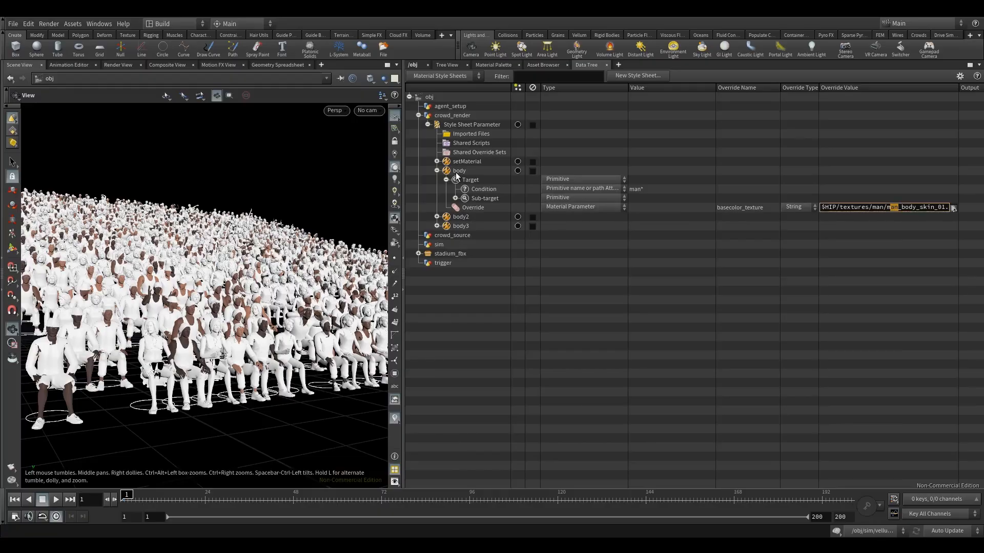
left_click(436, 171)
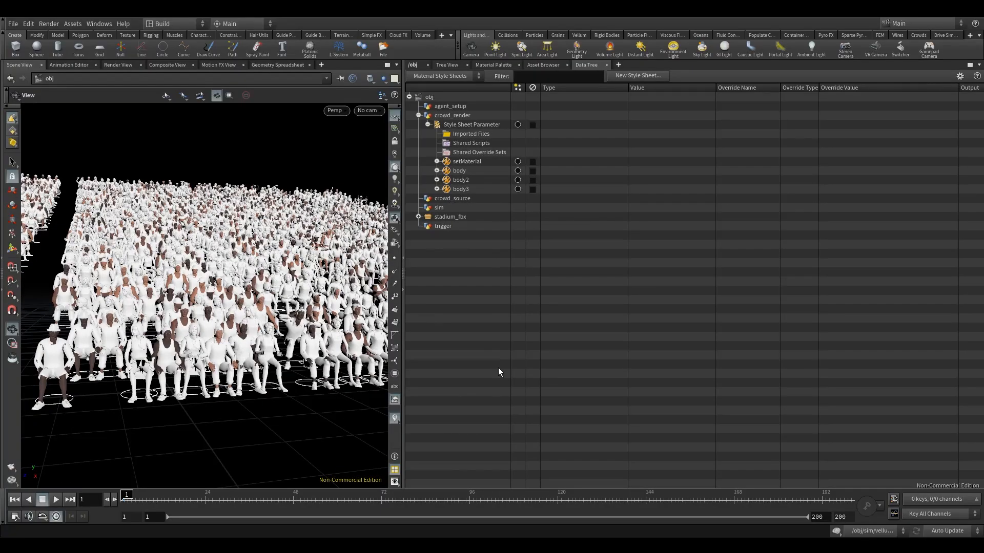